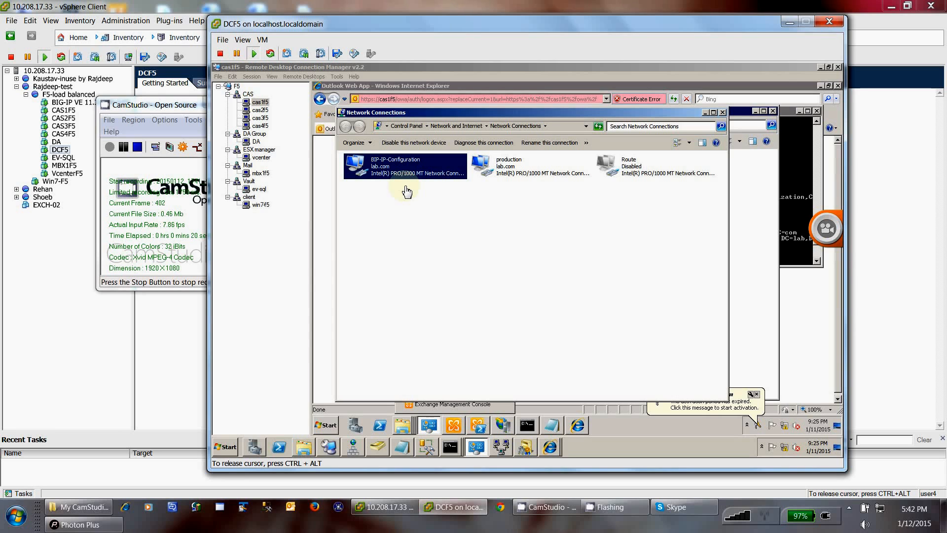
Step: Select BIG-IP VE 11.3.0.39.0-F5 in the vSphere inventory, then go back to the DCF5 console
left_click(50, 254)
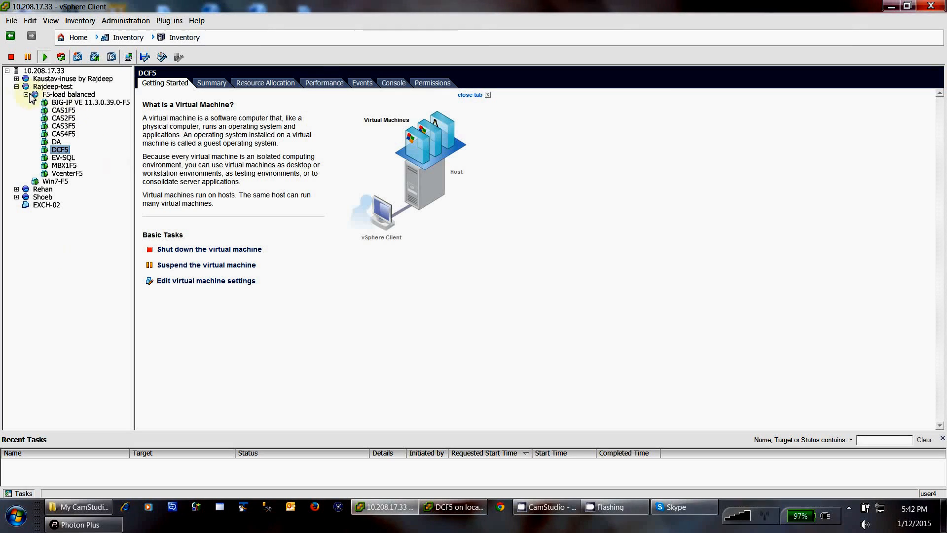
left_click(82, 105)
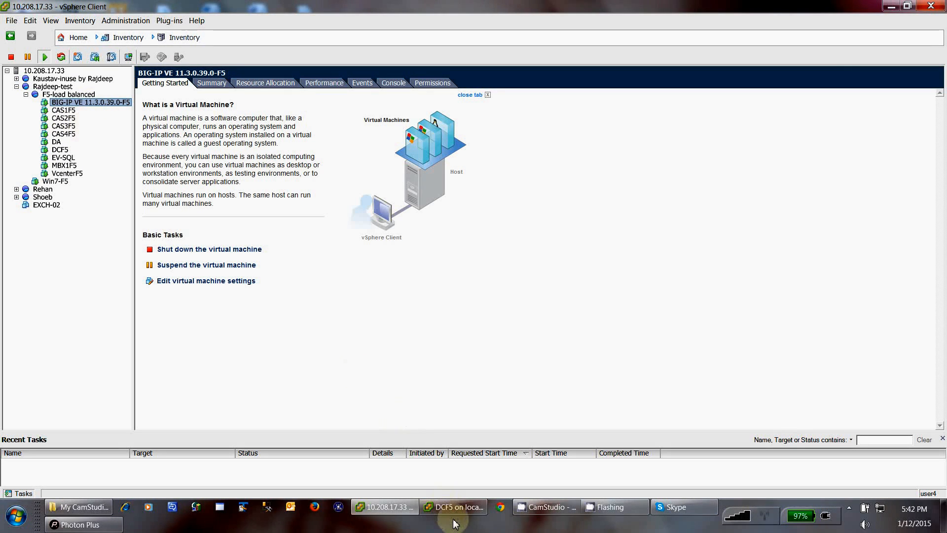
left_click(443, 507)
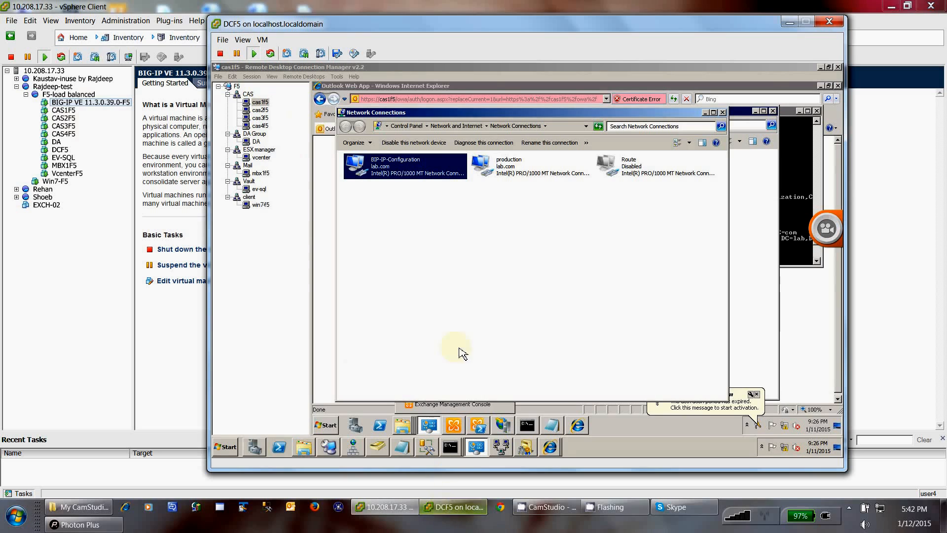
left_click(447, 315)
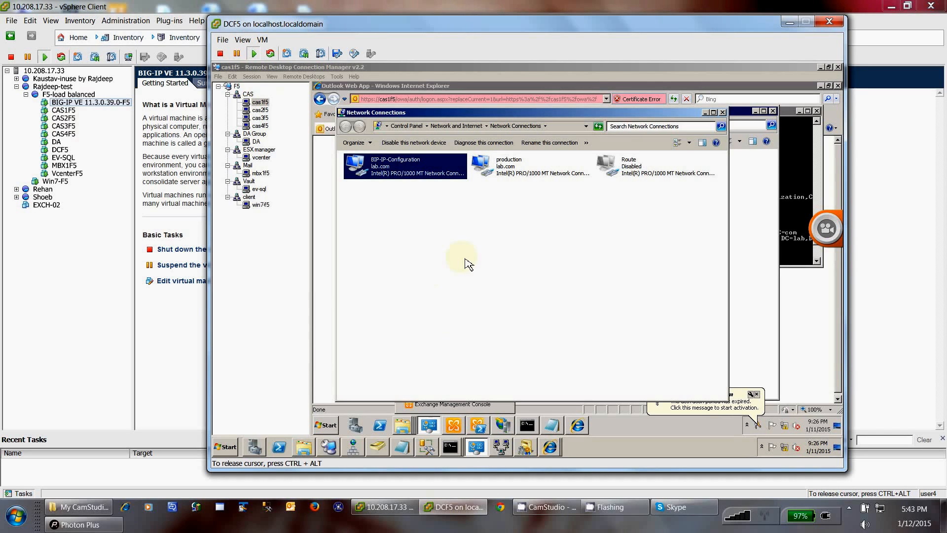
left_click(496, 177)
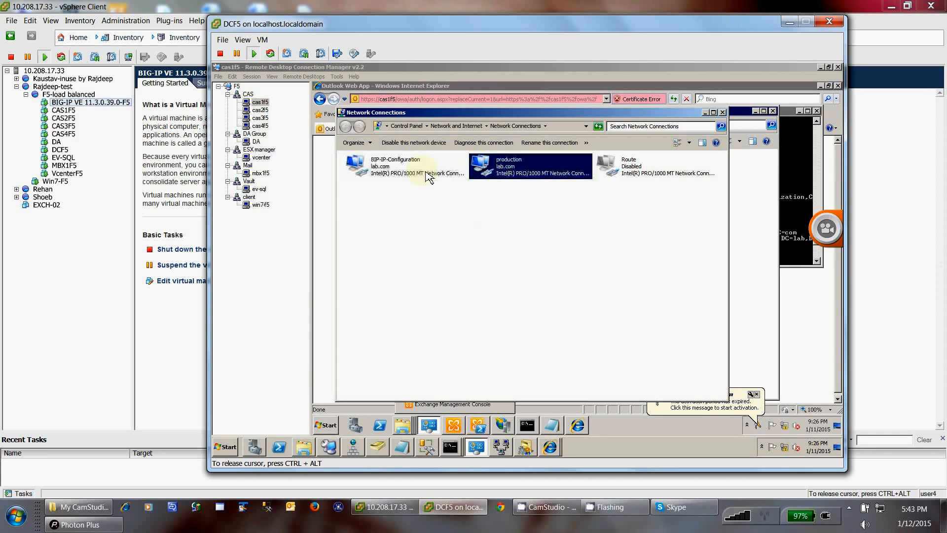
left_click(428, 177)
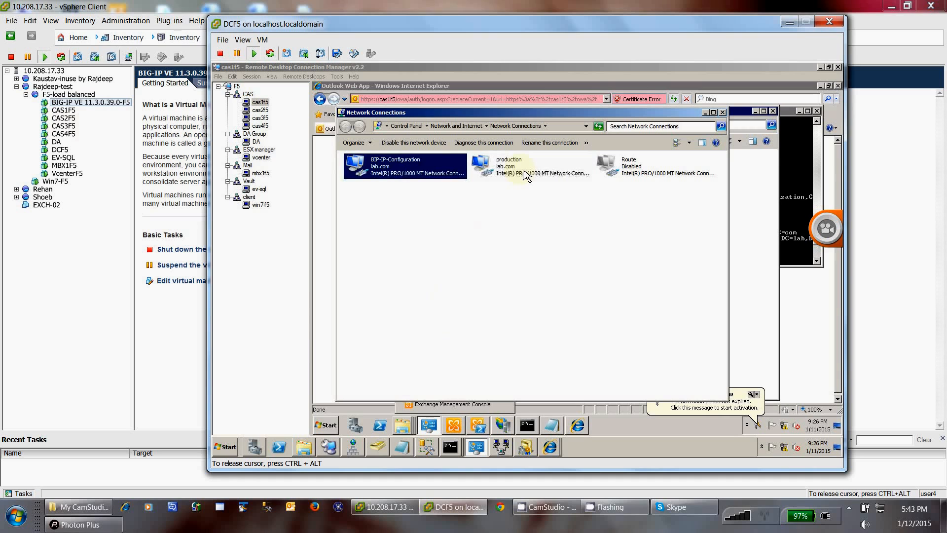
left_click(526, 175)
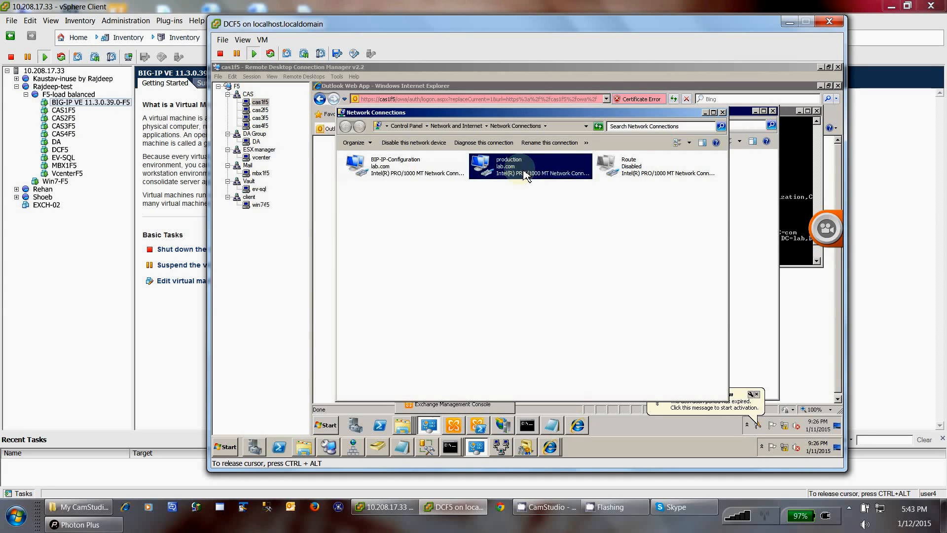
right_click(526, 175)
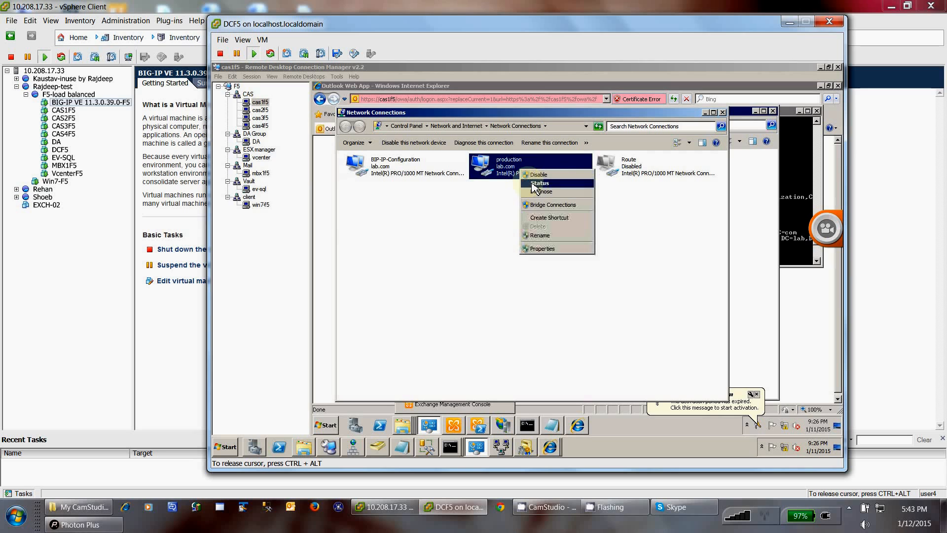
left_click(534, 183)
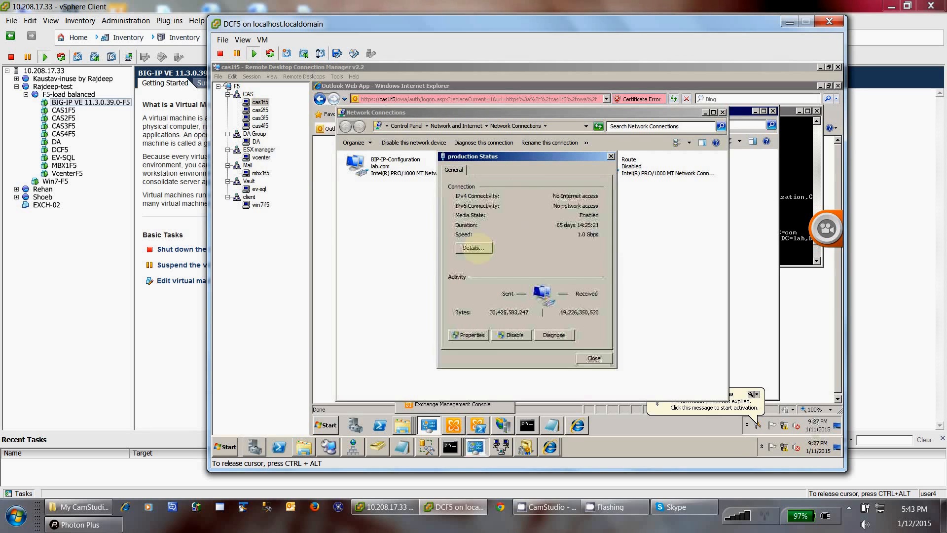
left_click(473, 247)
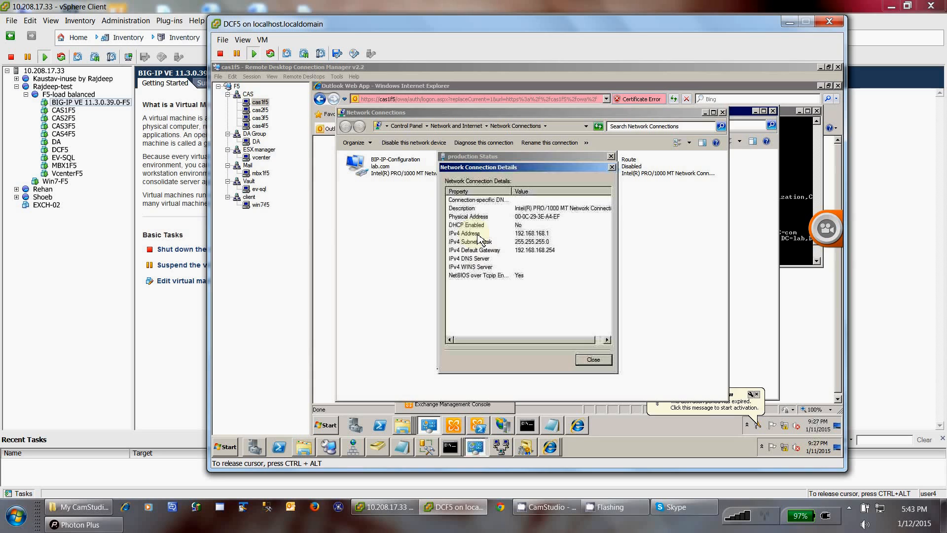
left_click(531, 234)
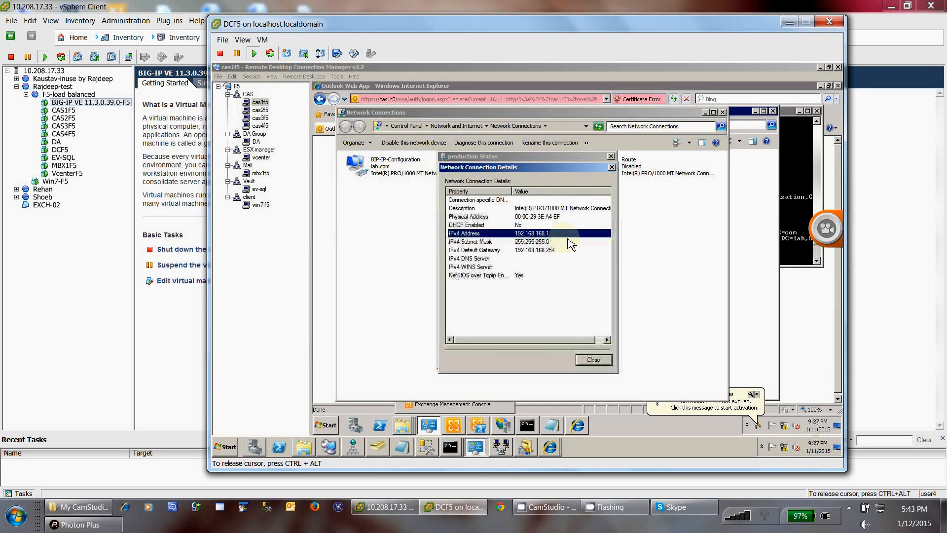
left_click(534, 250)
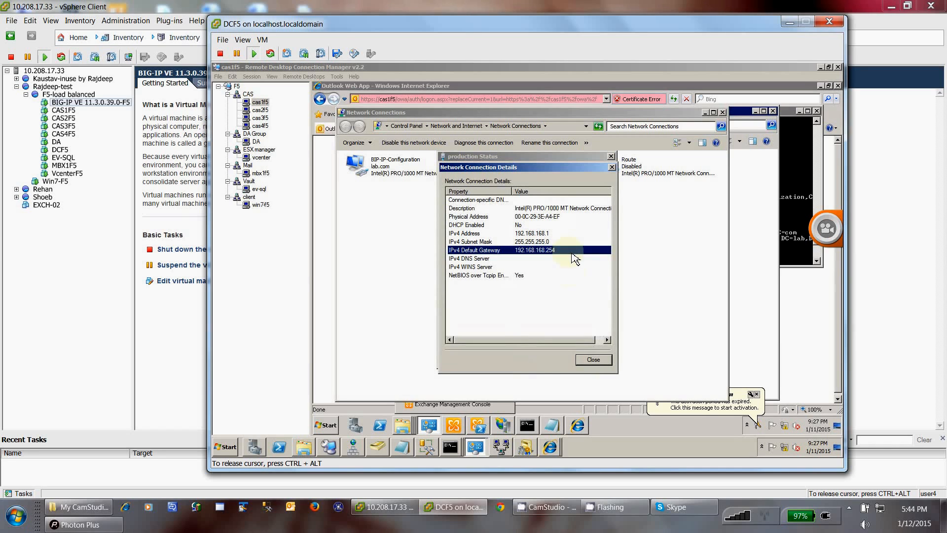
left_click(592, 360)
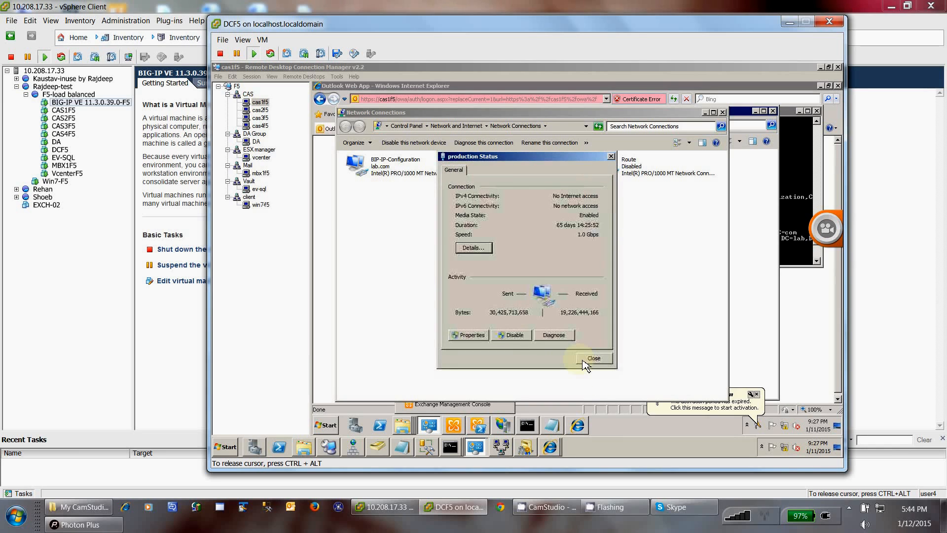
left_click(584, 364)
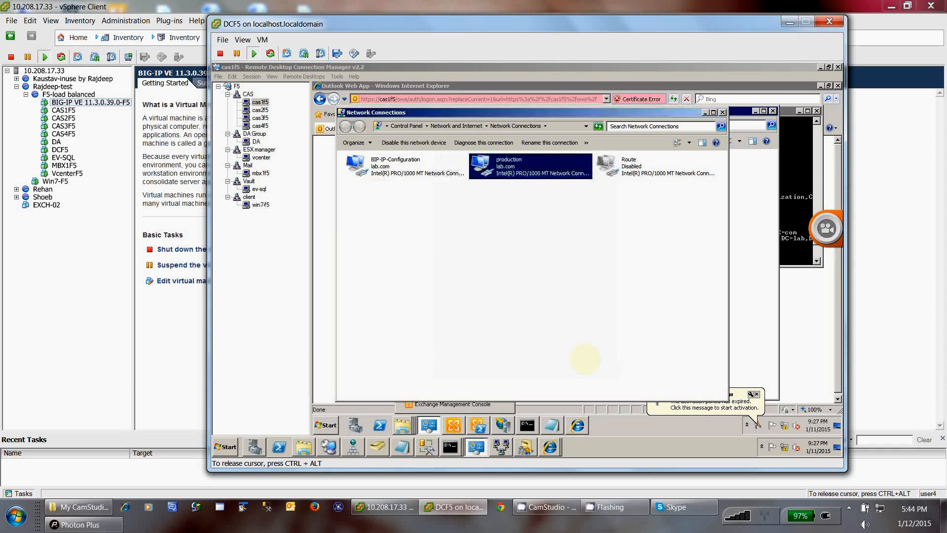
left_click(384, 167)
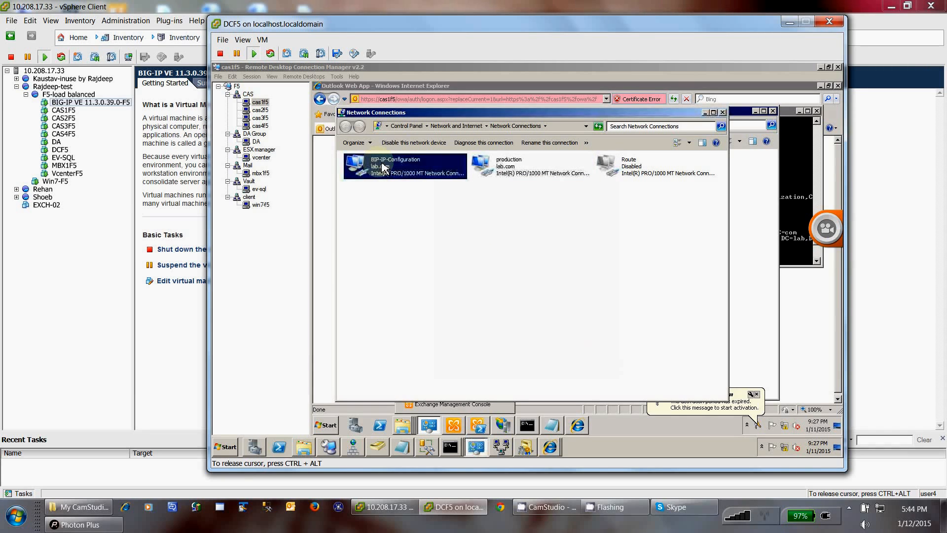
right_click(384, 168)
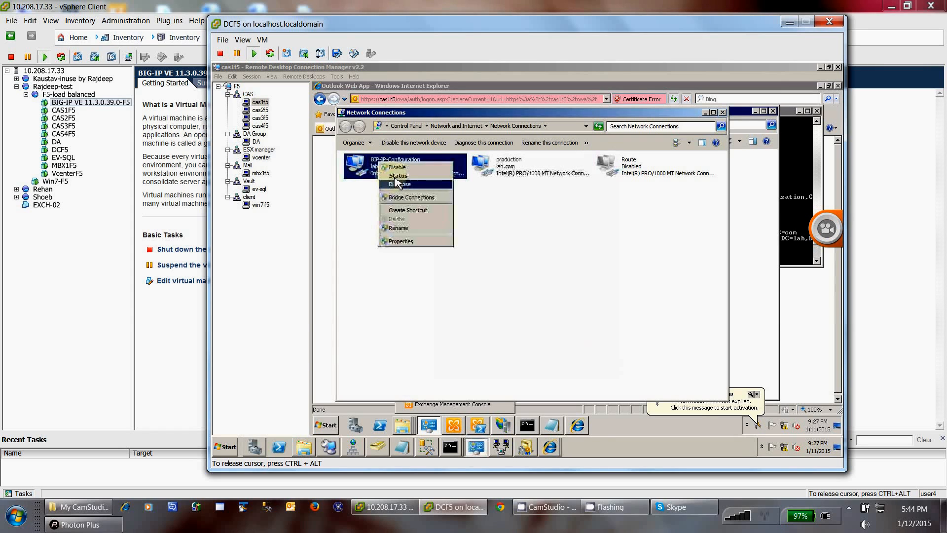
left_click(395, 178)
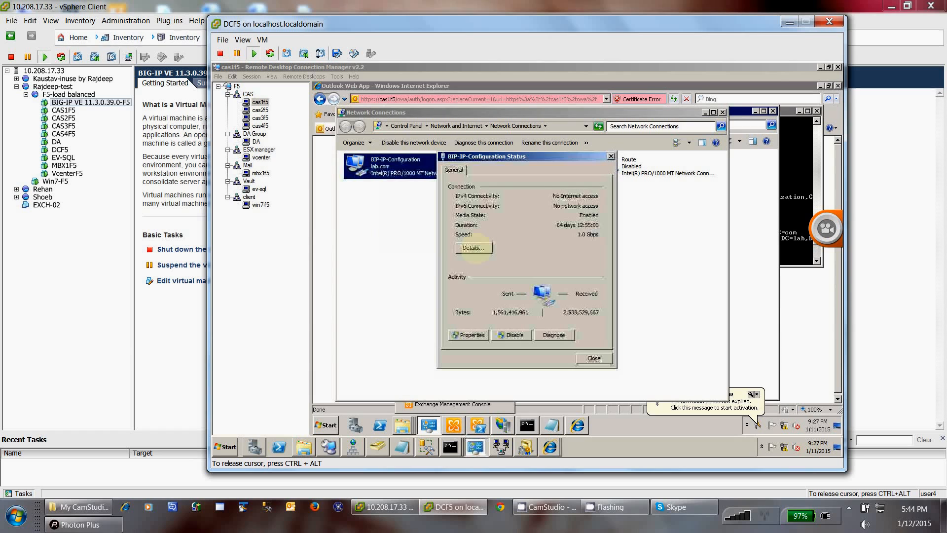
left_click(473, 248)
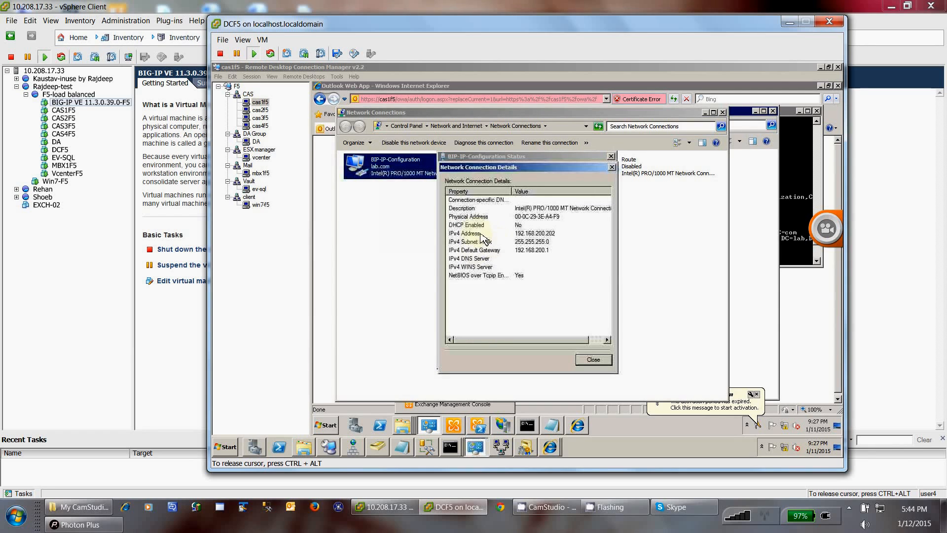
left_click(515, 234)
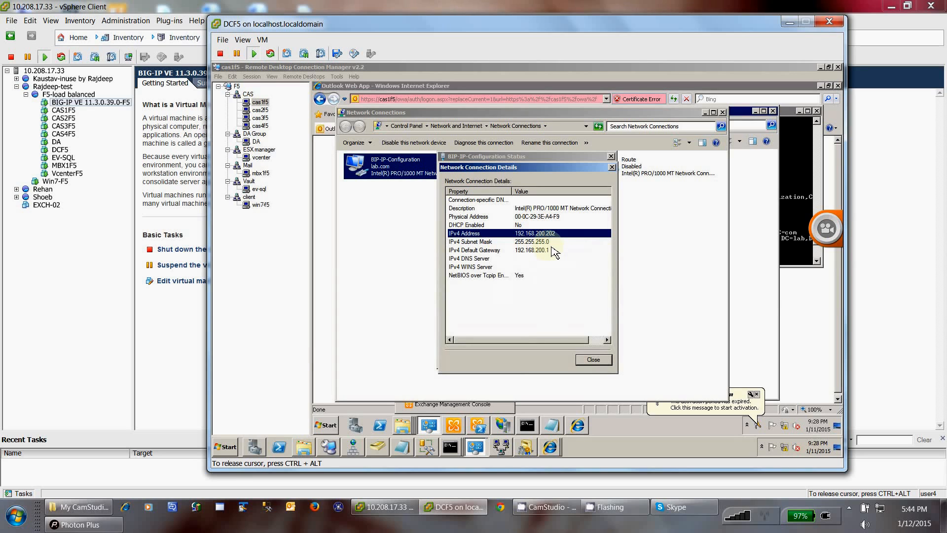
left_click(598, 362)
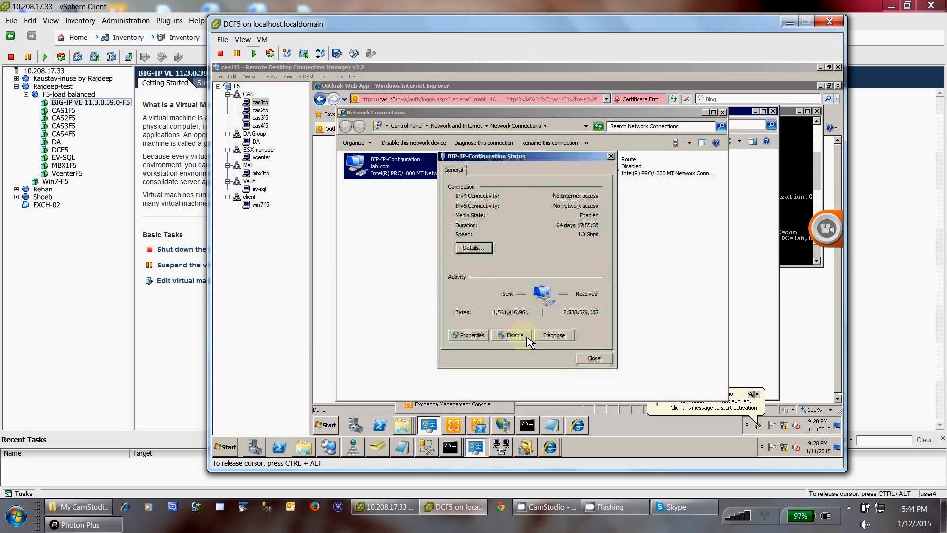
left_click(593, 358)
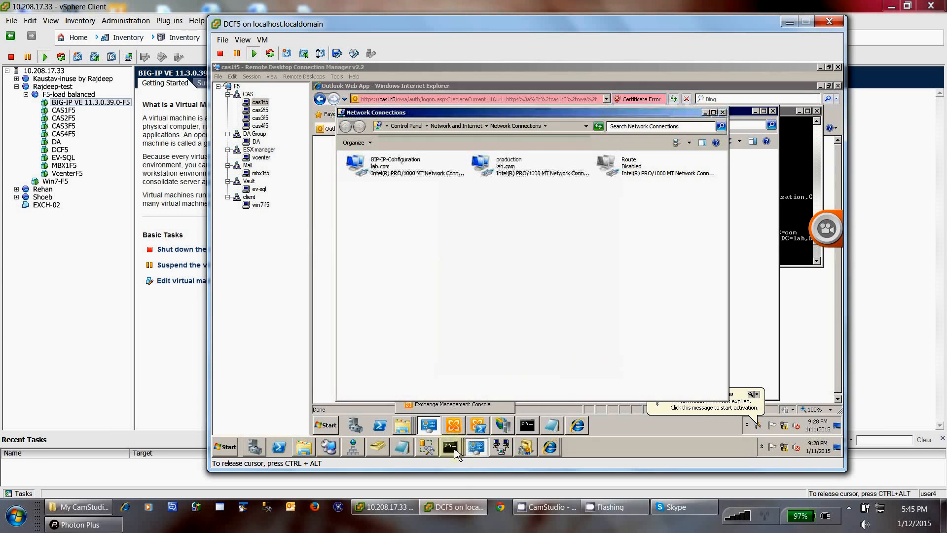
Step: Switch Internet Explorer to the BIG-IP login page at 192.168.200.203
left_click(555, 449)
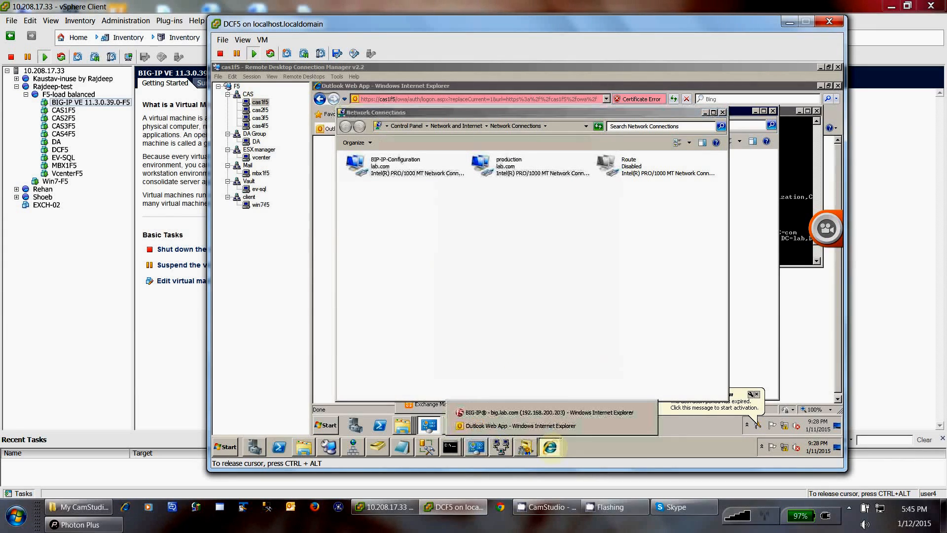
left_click(526, 413)
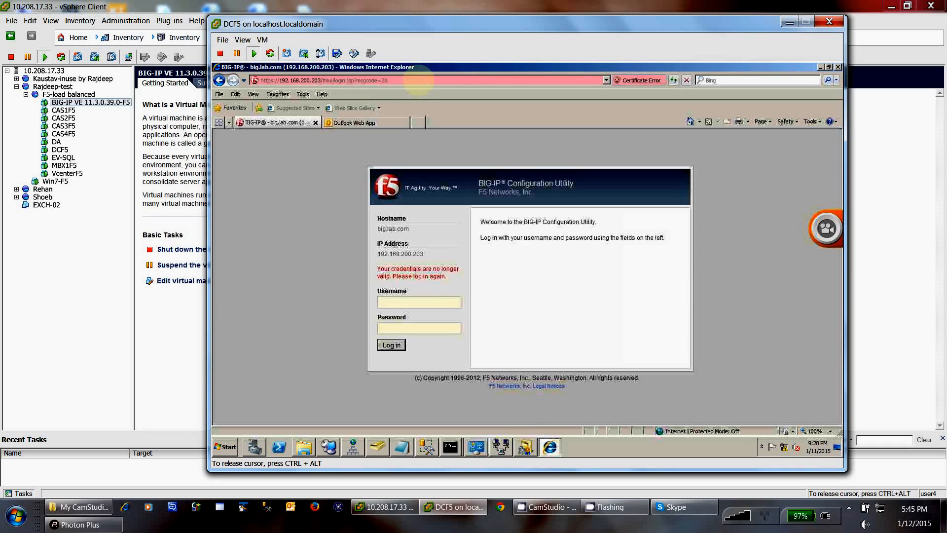
left_click(418, 80)
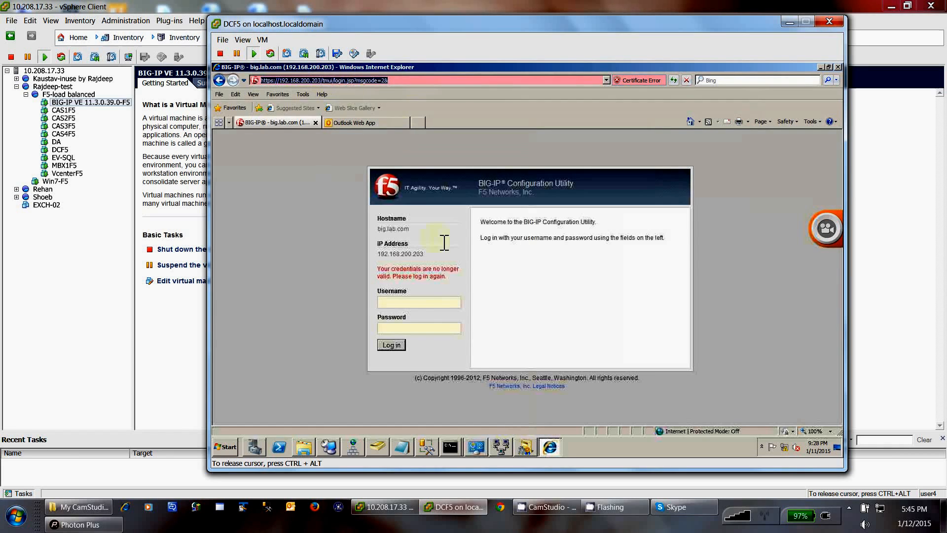
Step: Enter the administrator username and password in the login form
left_click(411, 303)
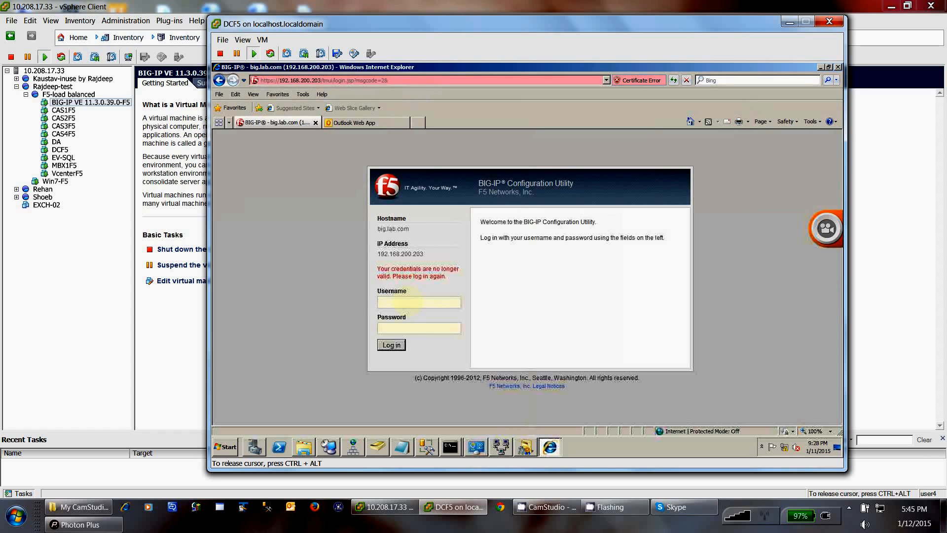
type("admin")
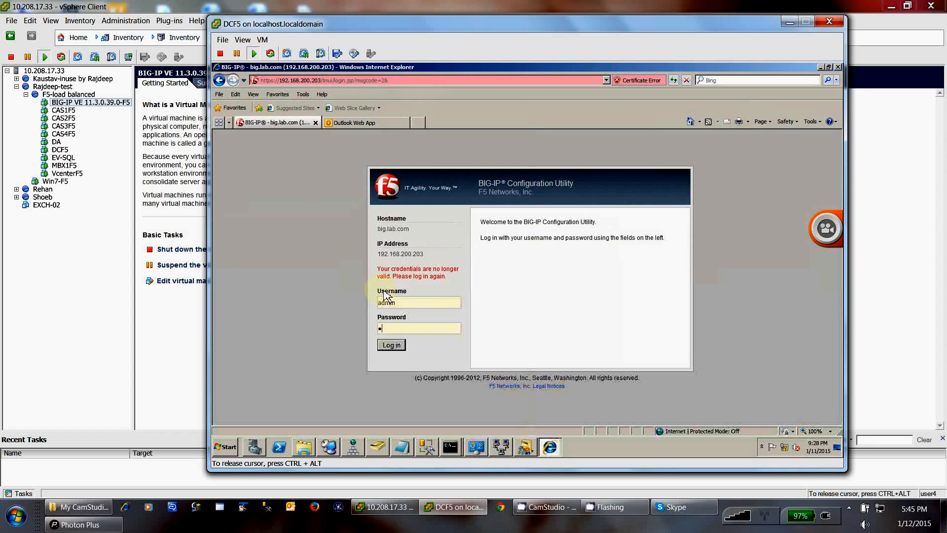
key("Tab")
type("admin*****")
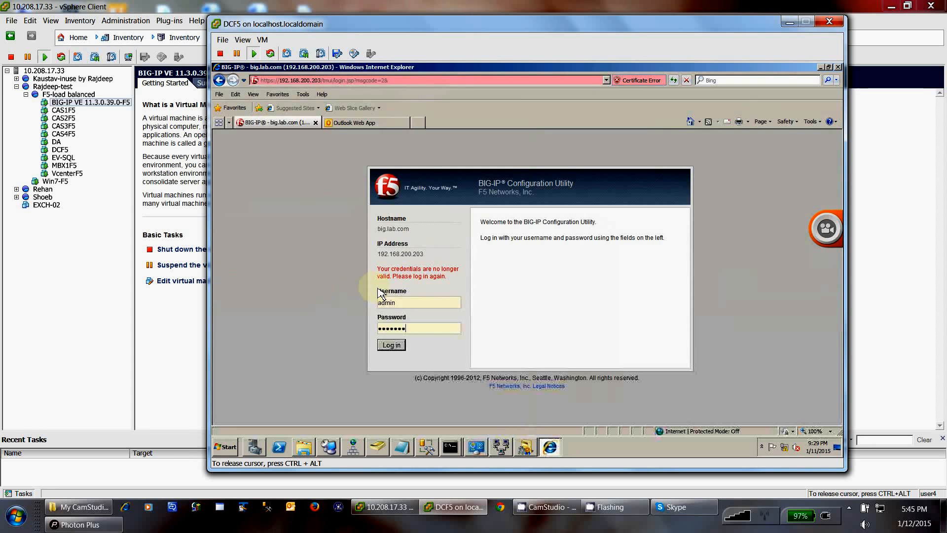
Step: Log in and view Local Traffic node statistics for nodes 192.168.168.4 through 192.168.168.7
key("Return")
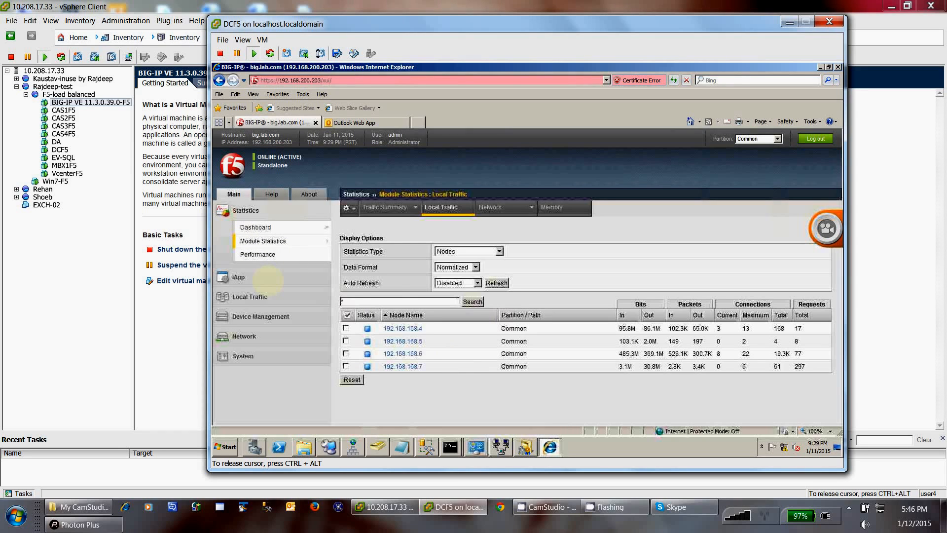
left_click(254, 358)
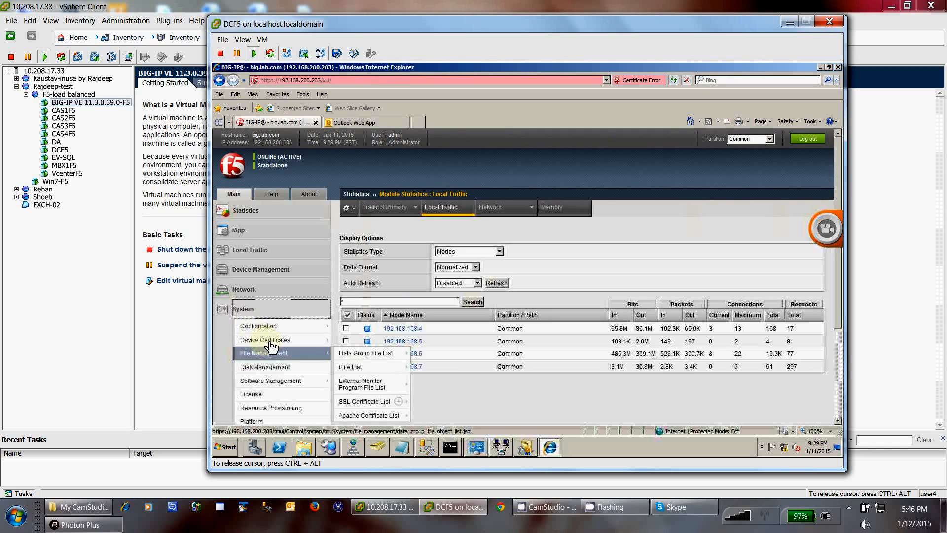
mouse_move(272, 344)
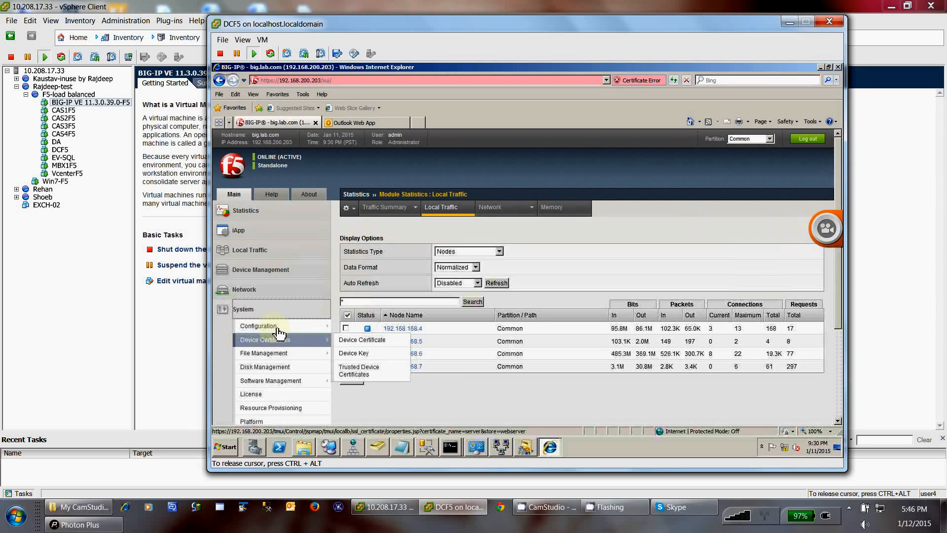
mouse_move(274, 328)
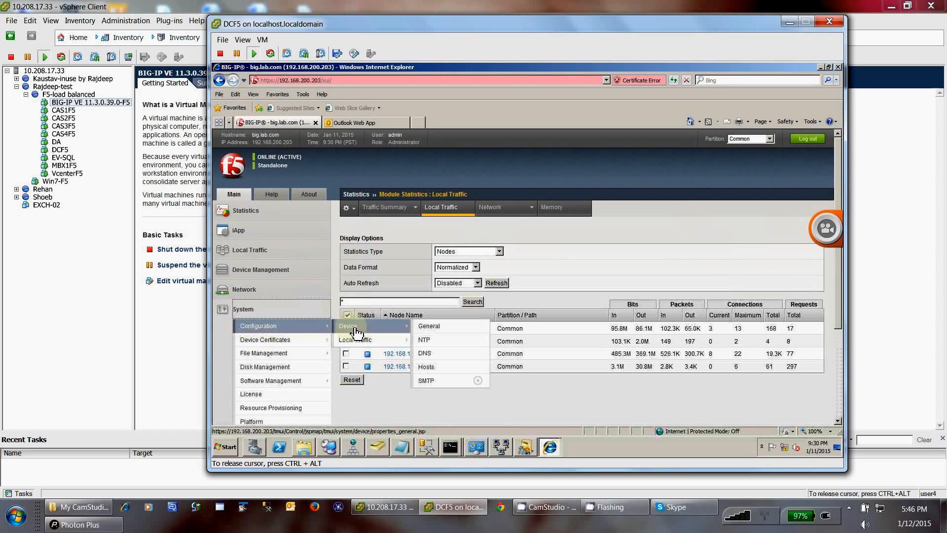
Step: Review the device's General system properties under System > Configuration > Device
left_click(356, 332)
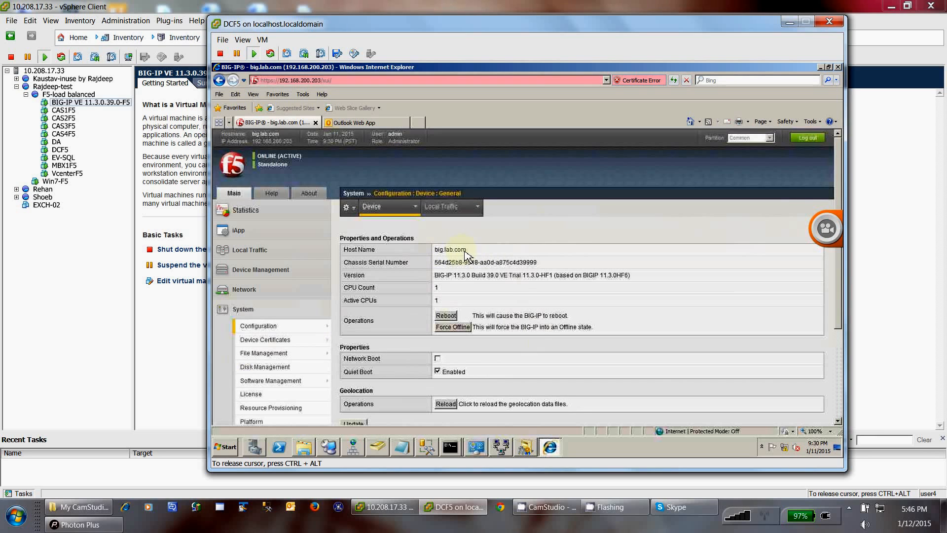
scroll(486, 252, "down", 1)
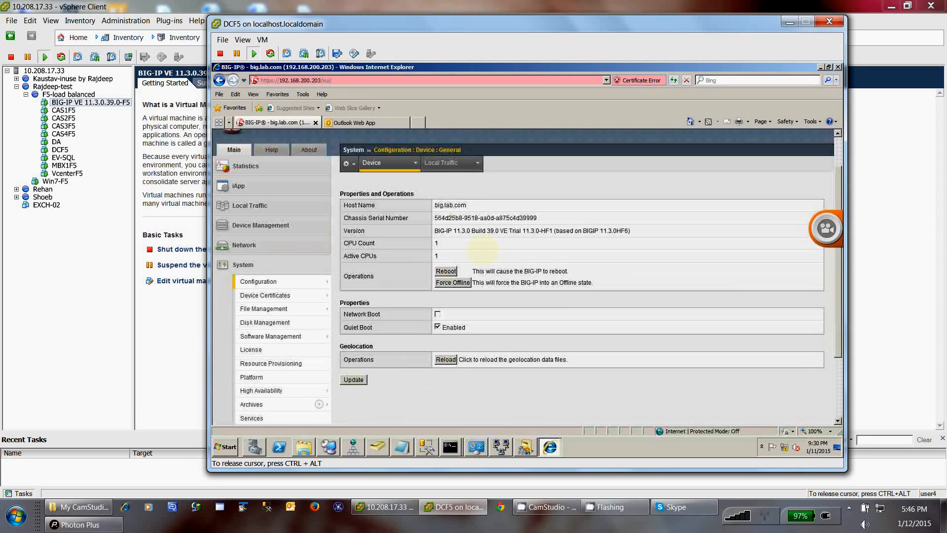
left_click_drag(480, 252, 469, 242)
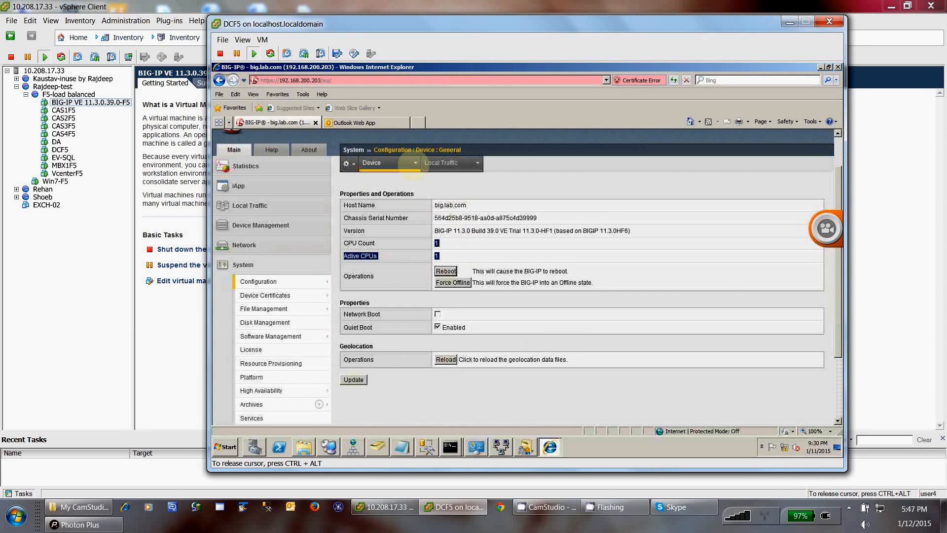
left_click(405, 163)
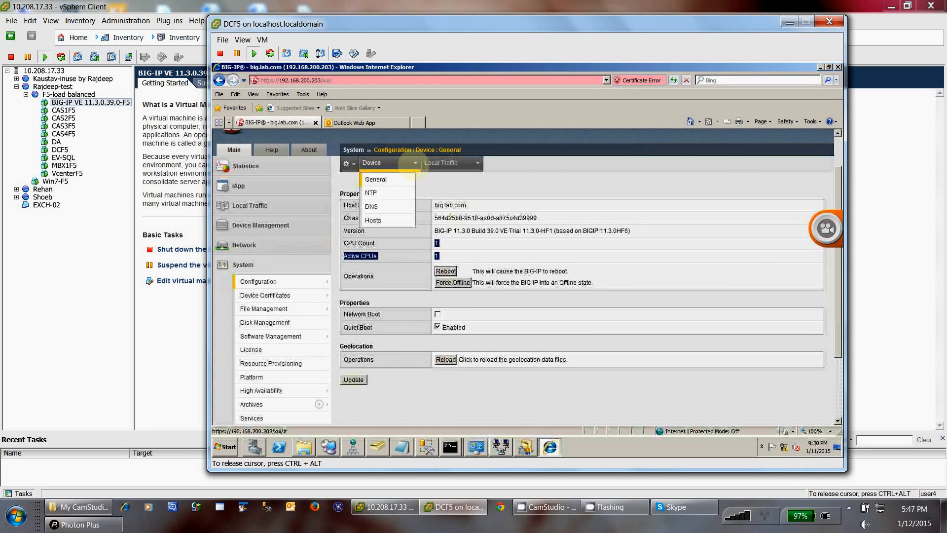
left_click(392, 182)
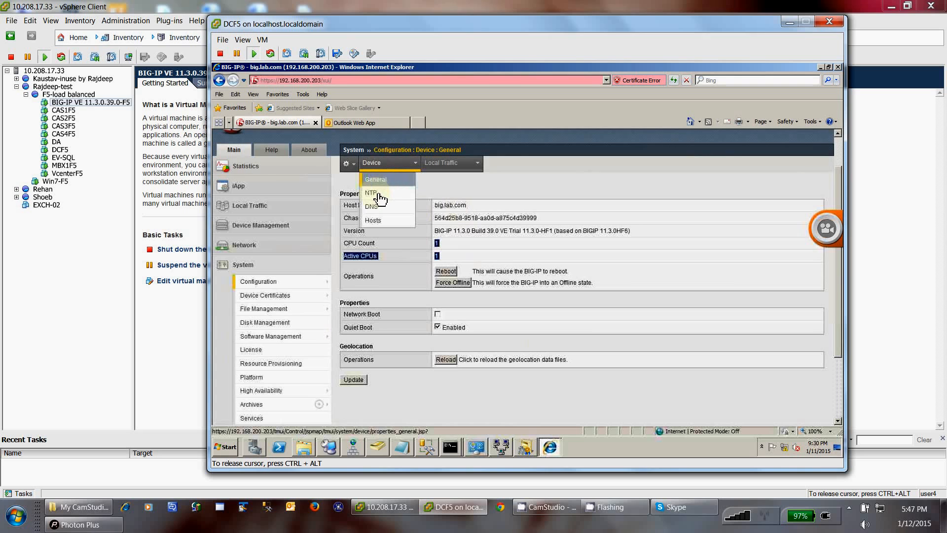
Step: Check NTP time server 192.168.168.1, then bring up the DNS settings
left_click(379, 196)
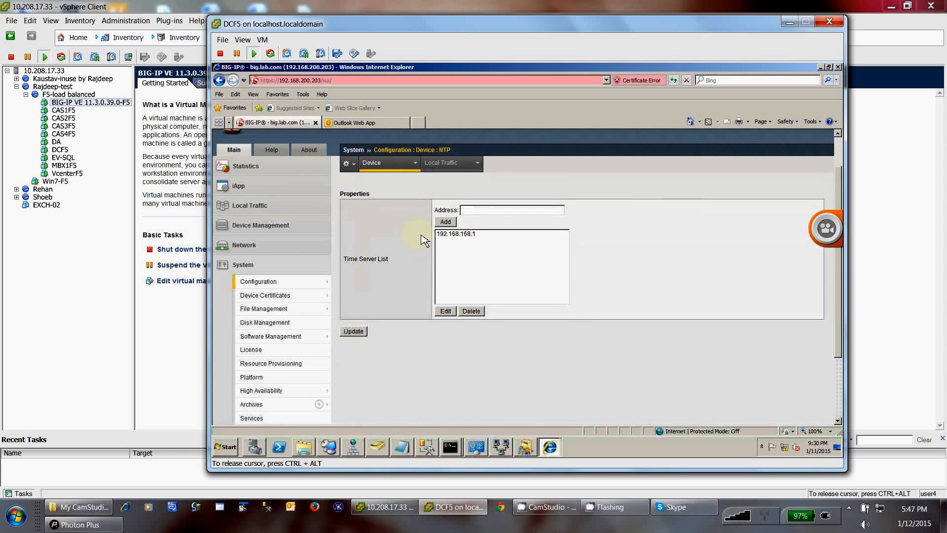
left_click(437, 234)
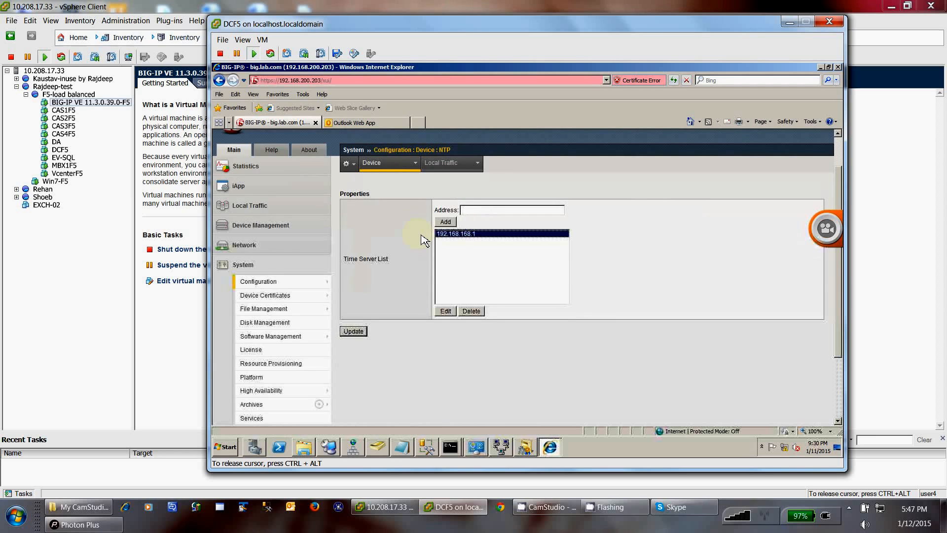
left_click(414, 164)
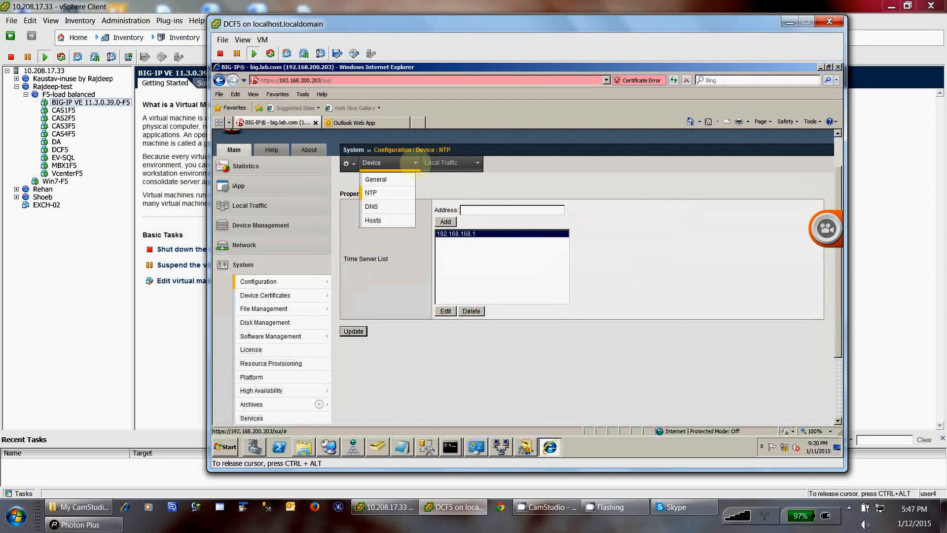
left_click(388, 212)
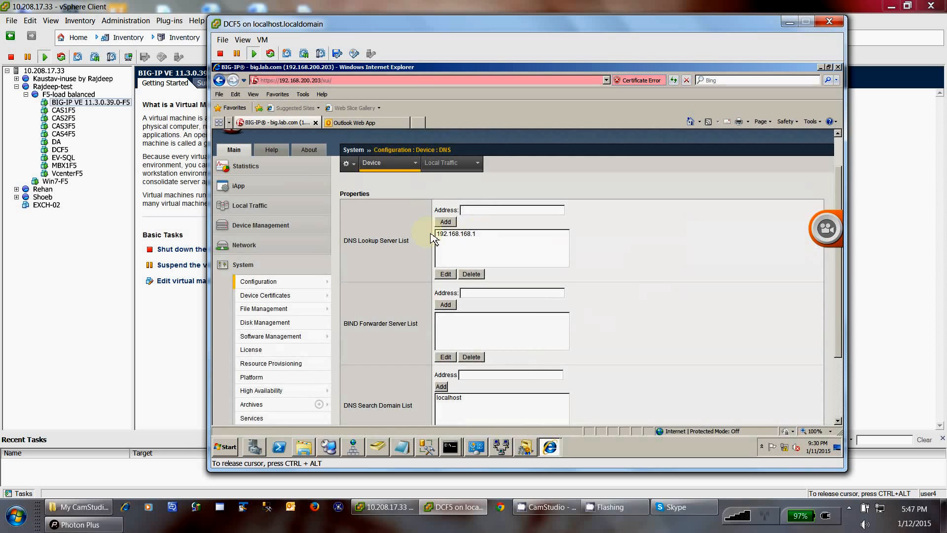
Step: Select DNS lookup server 192.168.168.1, then expand the Network menu down to VLANs
left_click(432, 235)
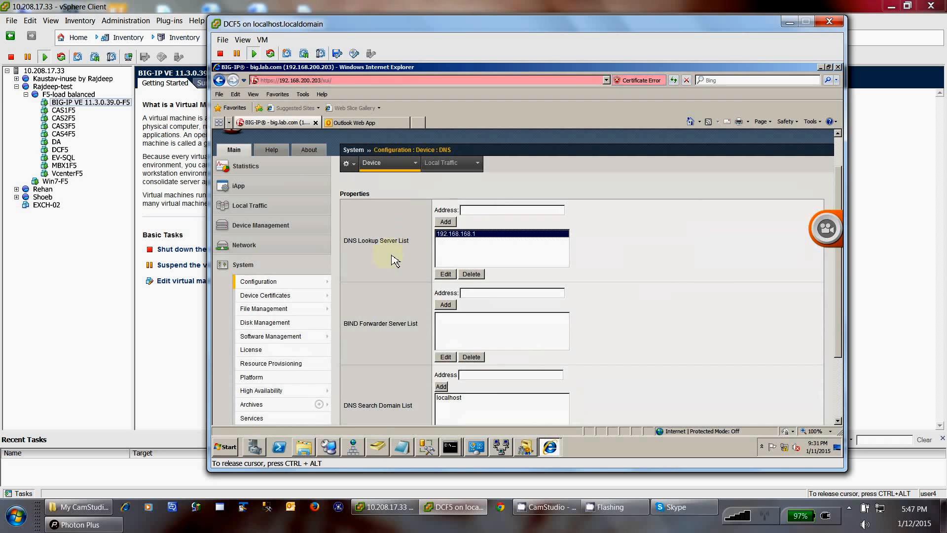
left_click(257, 243)
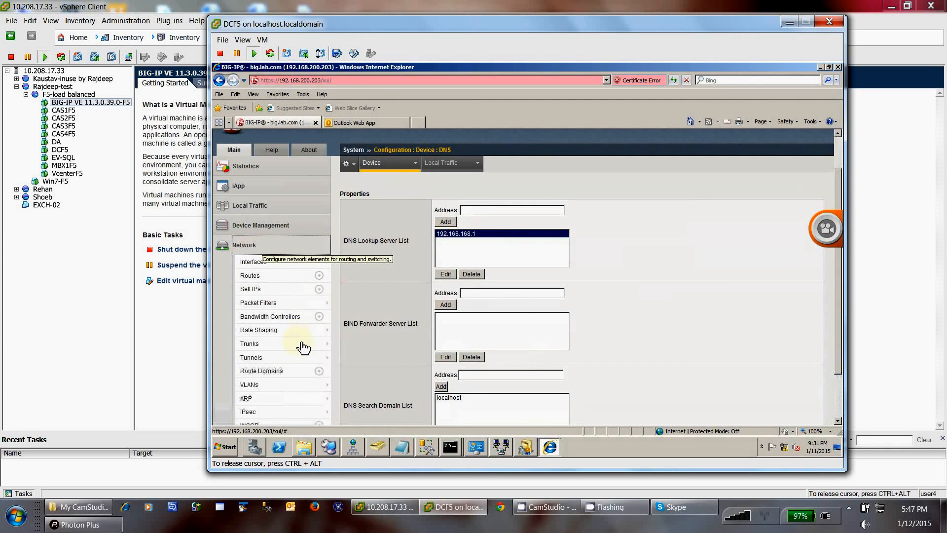
mouse_move(253, 261)
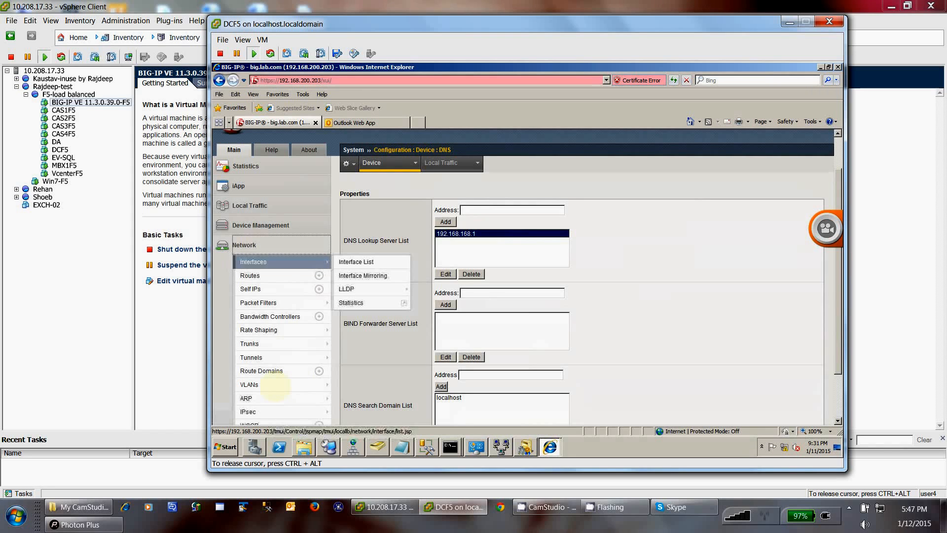
scroll(275, 386, "down", 1)
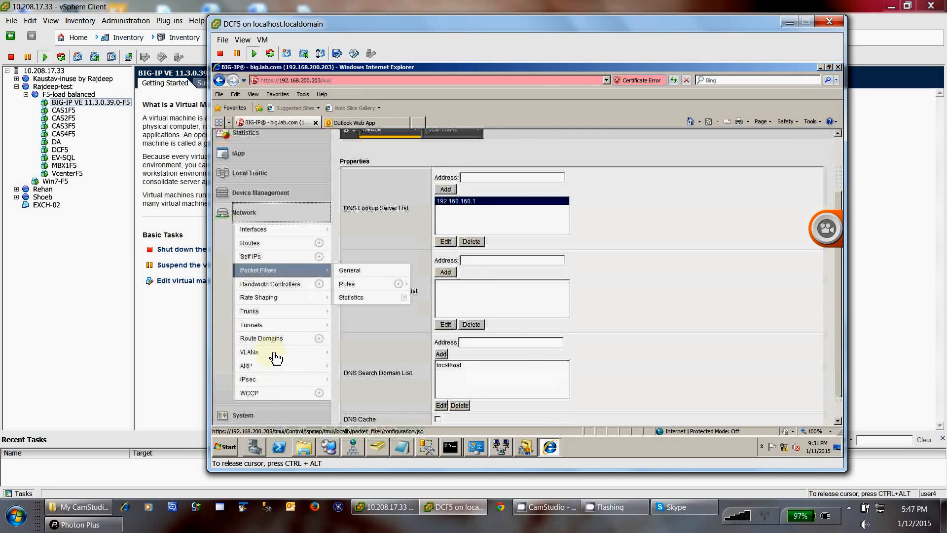
scroll(275, 357, "down", 1)
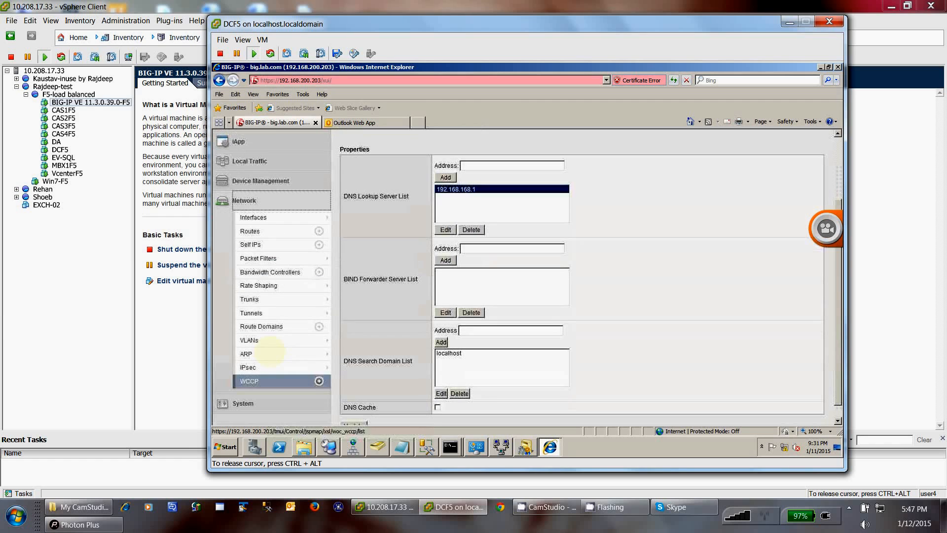
mouse_move(272, 345)
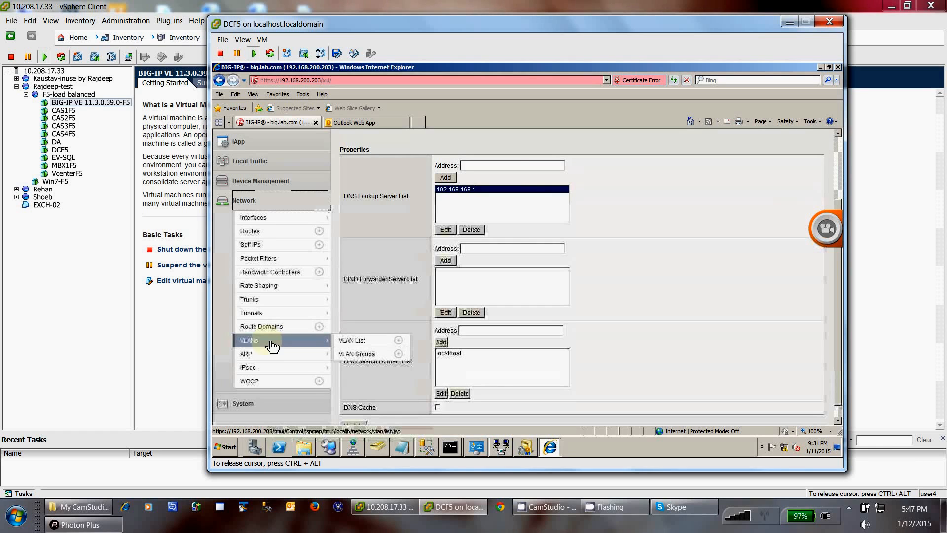
Step: Show the VLAN List with internal VLAN tag 4094, cancelling a new VLAN on interface 1.1
left_click(271, 345)
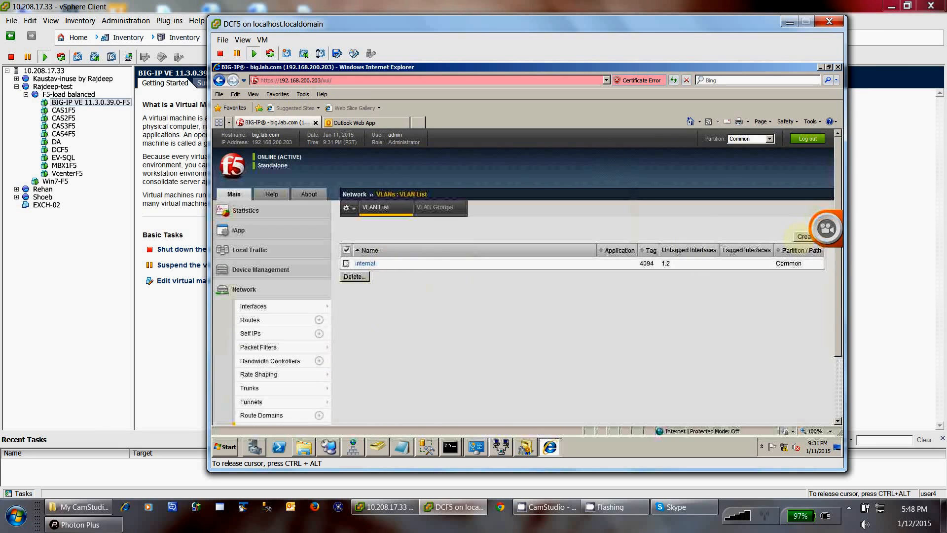
left_click(803, 237)
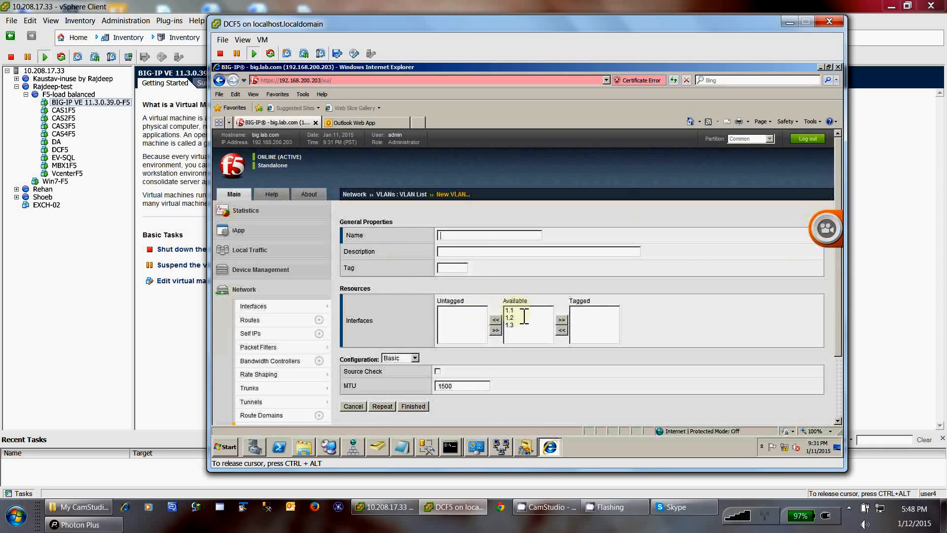
left_click(515, 331)
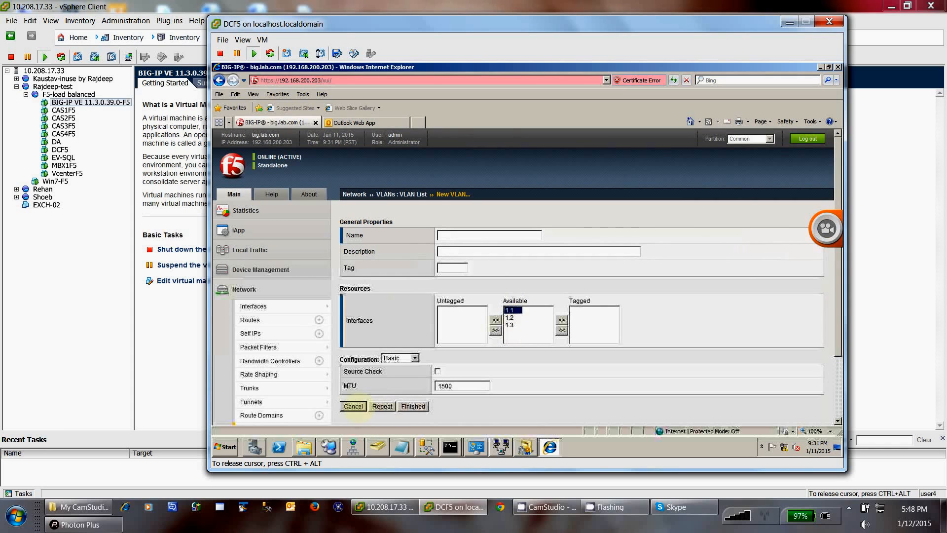
left_click(353, 406)
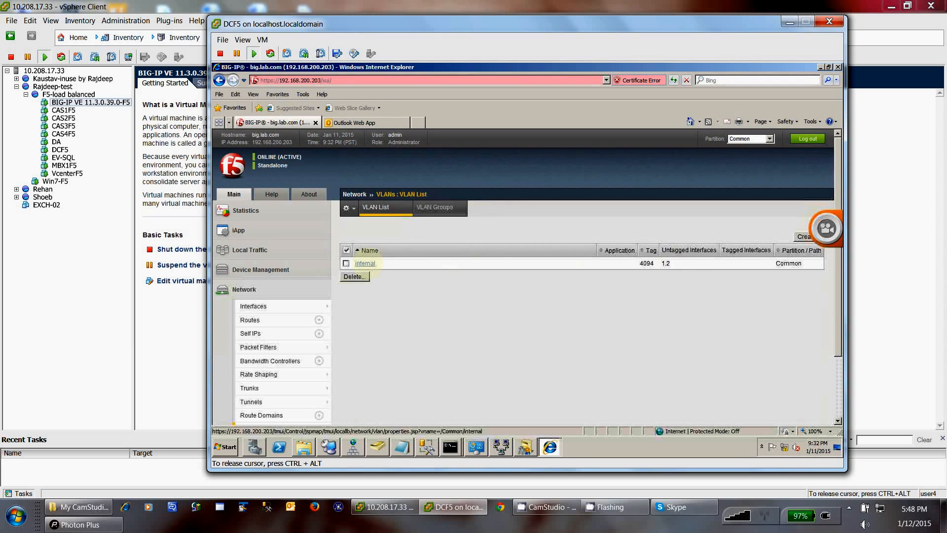
left_click(366, 263)
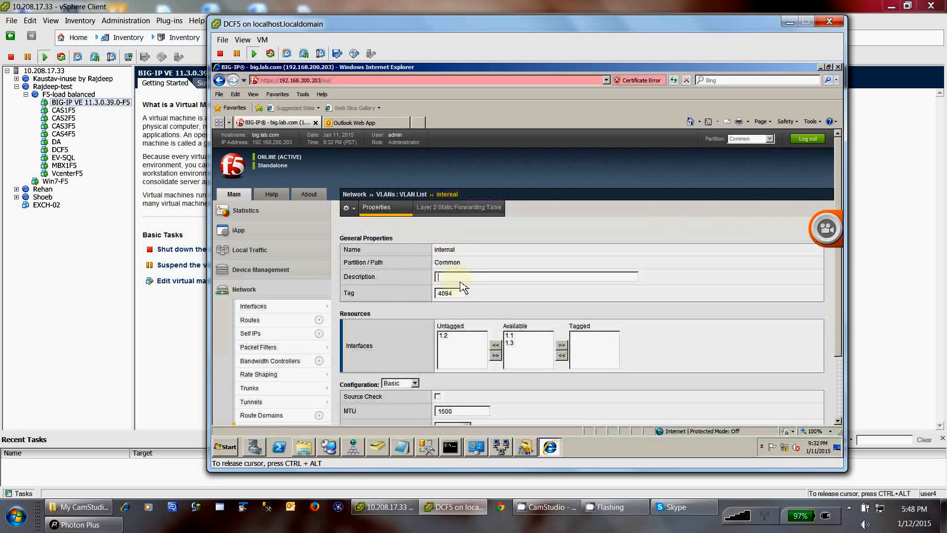
scroll(464, 345, "down", 1)
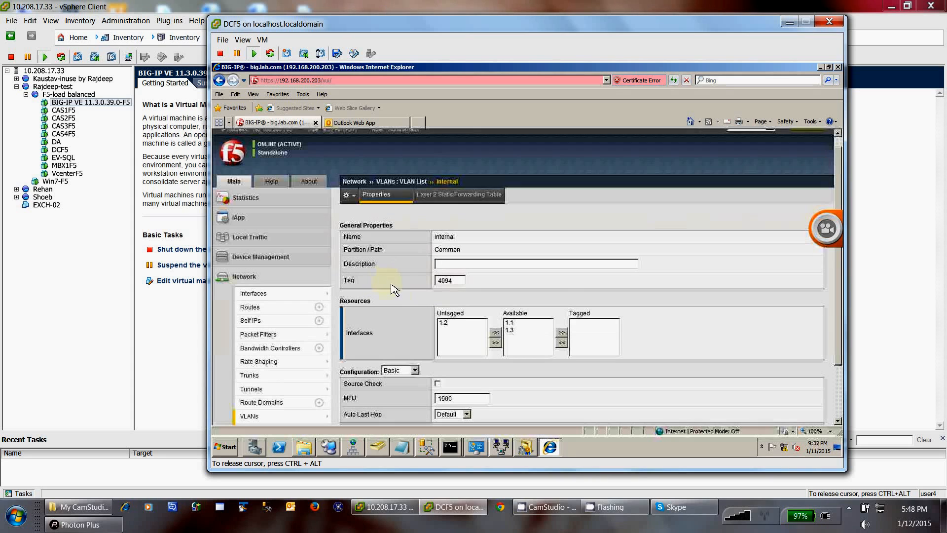
scroll(444, 320, "down", 1)
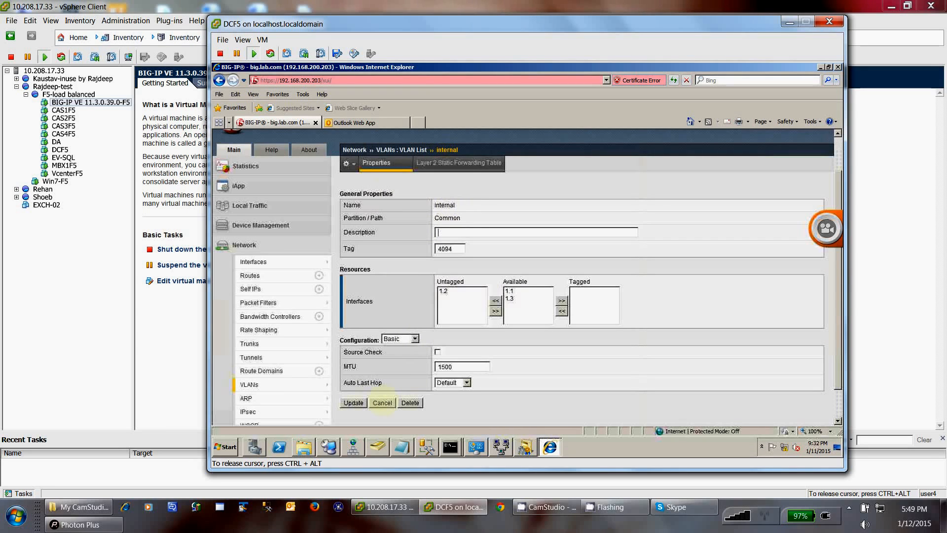
left_click(382, 402)
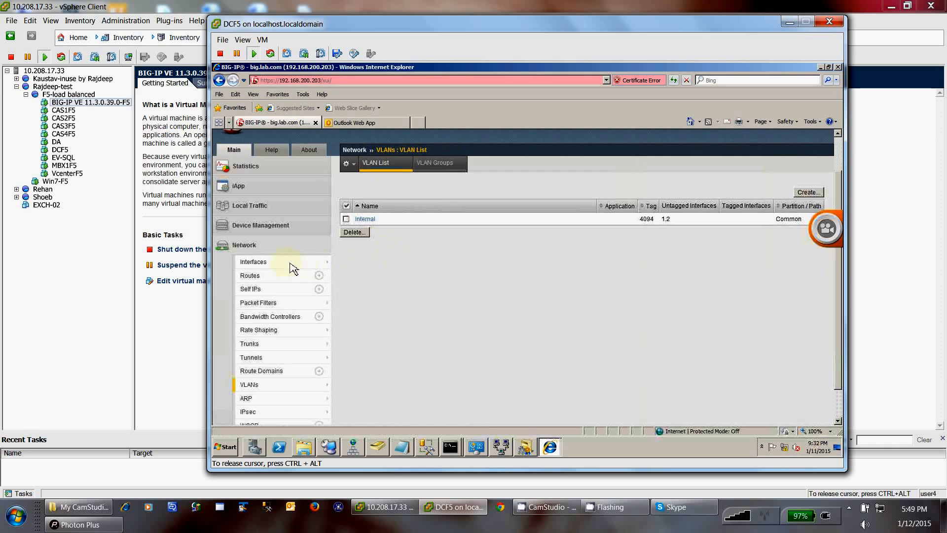
Step: Review the Interface List, then show self IP 192.168.168.10 on VLAN internal
mouse_move(266, 267)
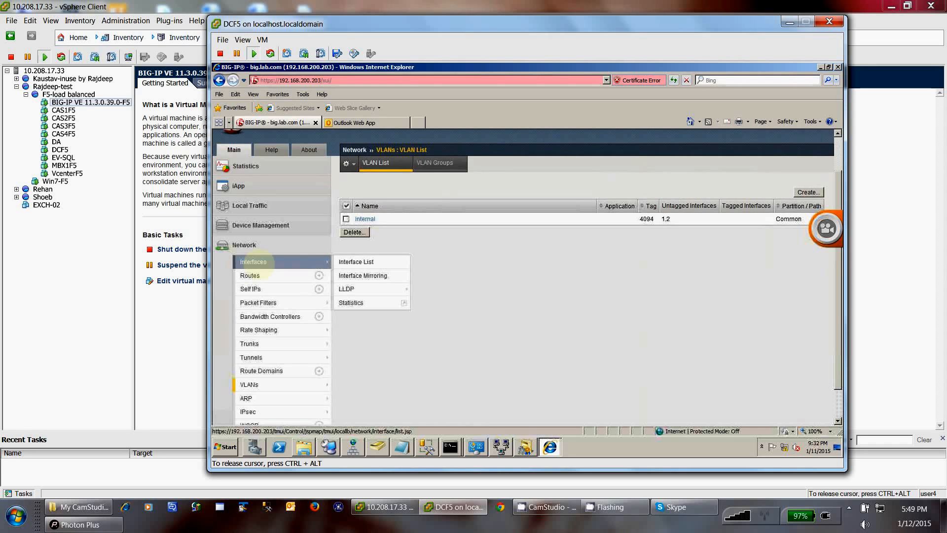
scroll(259, 265, "up", 1)
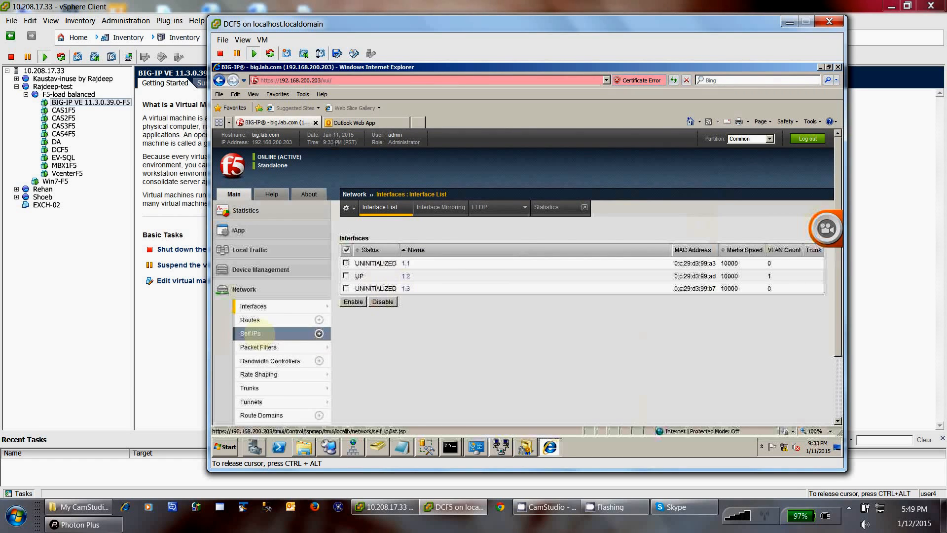
left_click(251, 333)
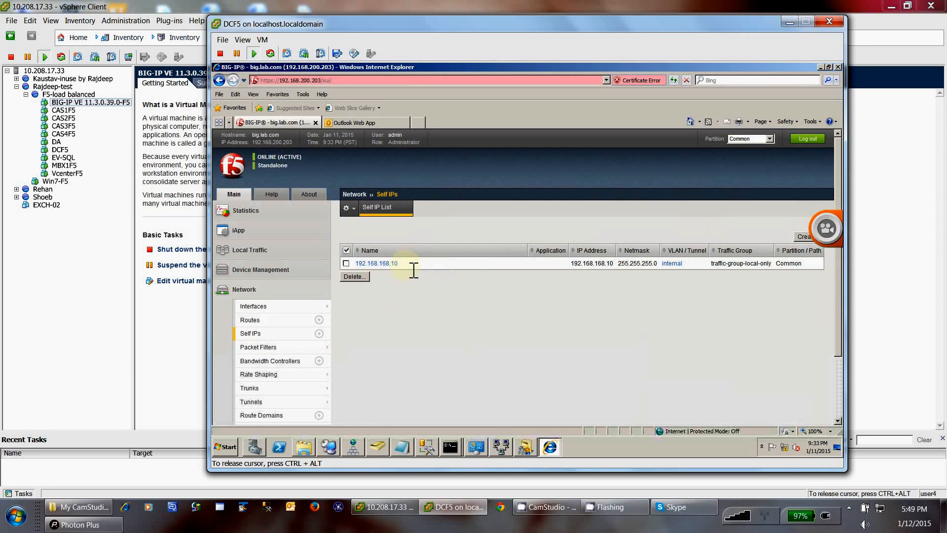
Step: Inspect self IP 192.168.168.10's settings, then list routes with gateway 192.168.168.254
left_click(387, 266)
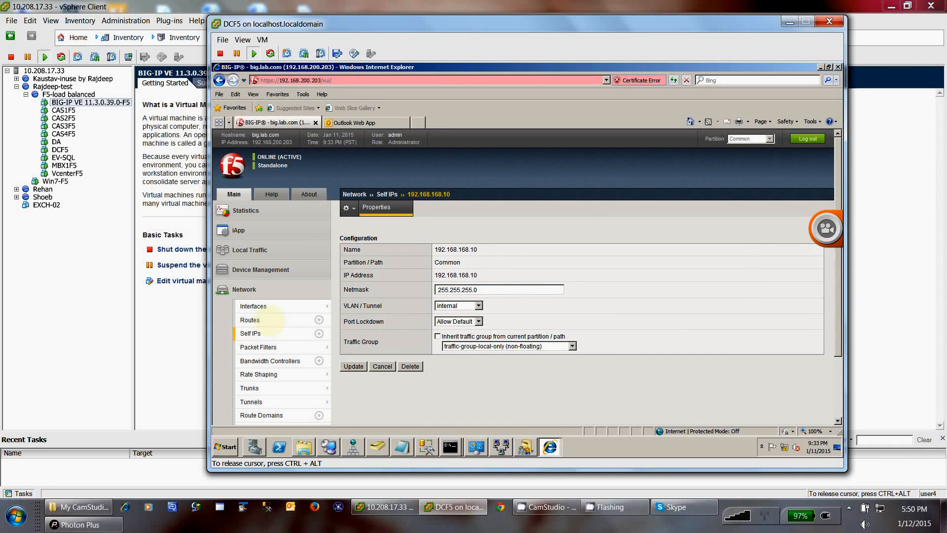
left_click(270, 320)
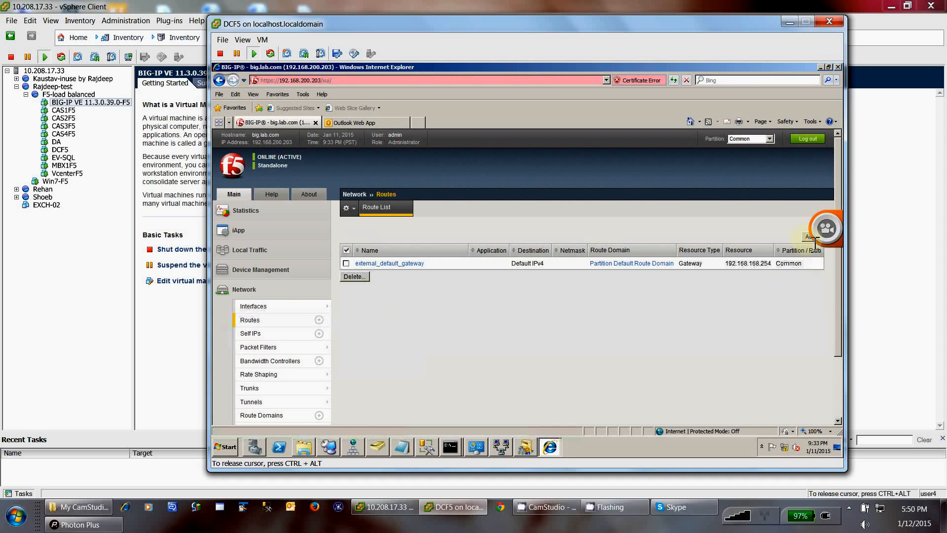
Step: Open external_default_gateway's properties, highlight destination 0.0.0.0 and gateway 192.168.168.254, then show Network Connections
left_click(388, 264)
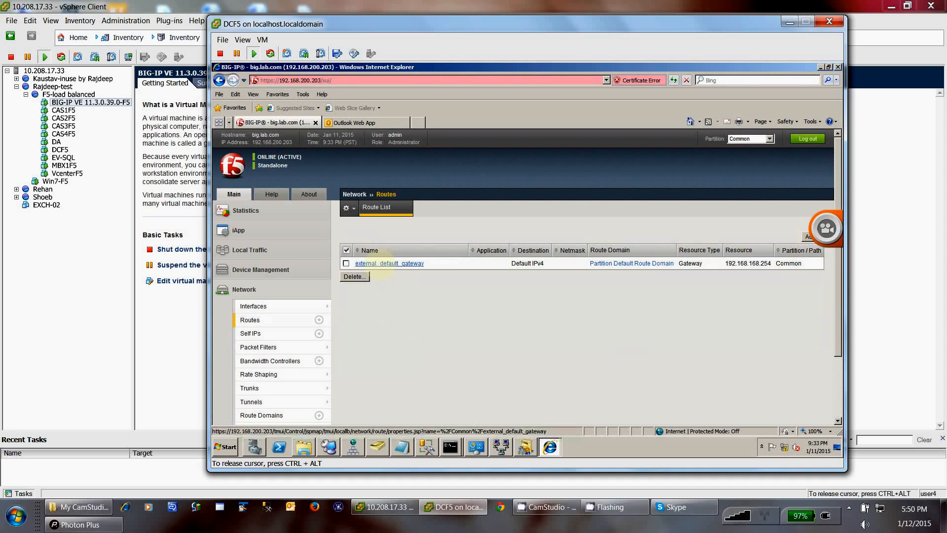
left_click(388, 264)
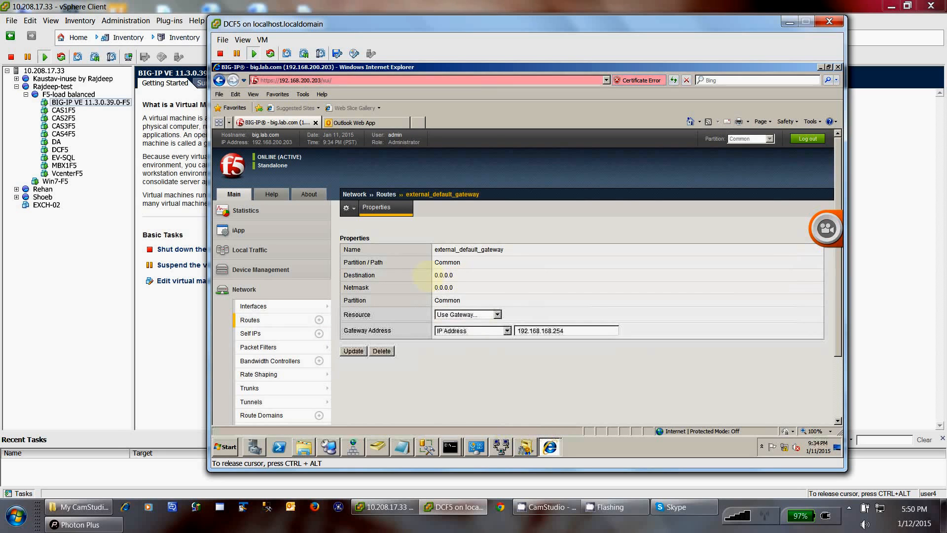
left_click_drag(434, 275, 471, 277)
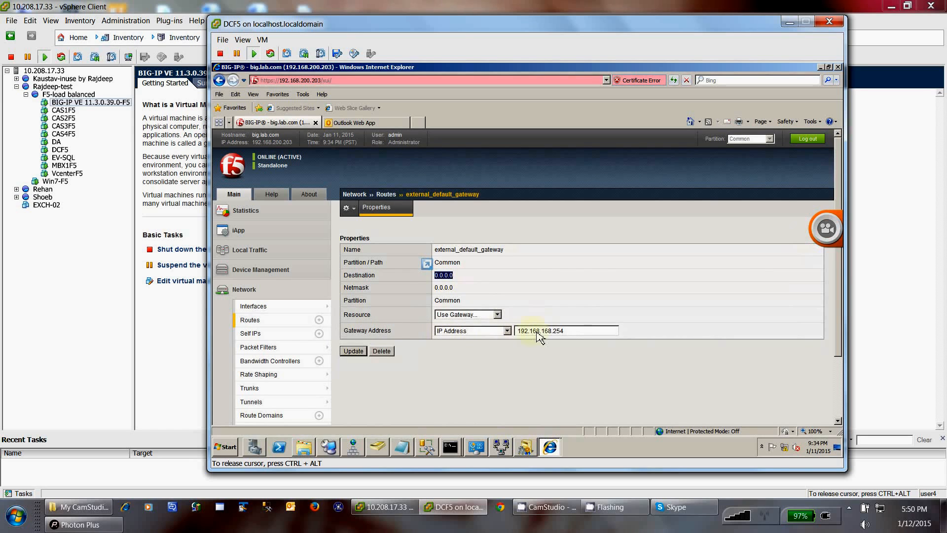
left_click(570, 331)
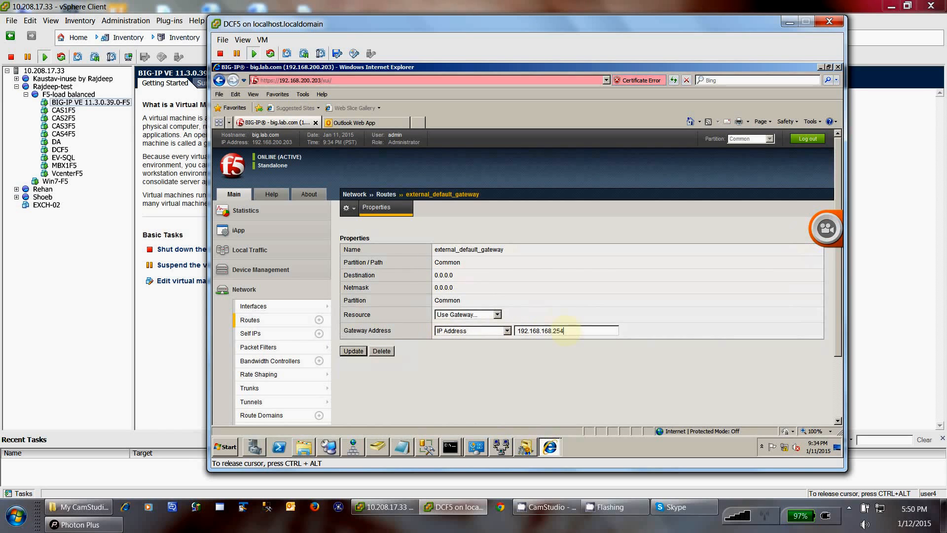
key("ctrl+a")
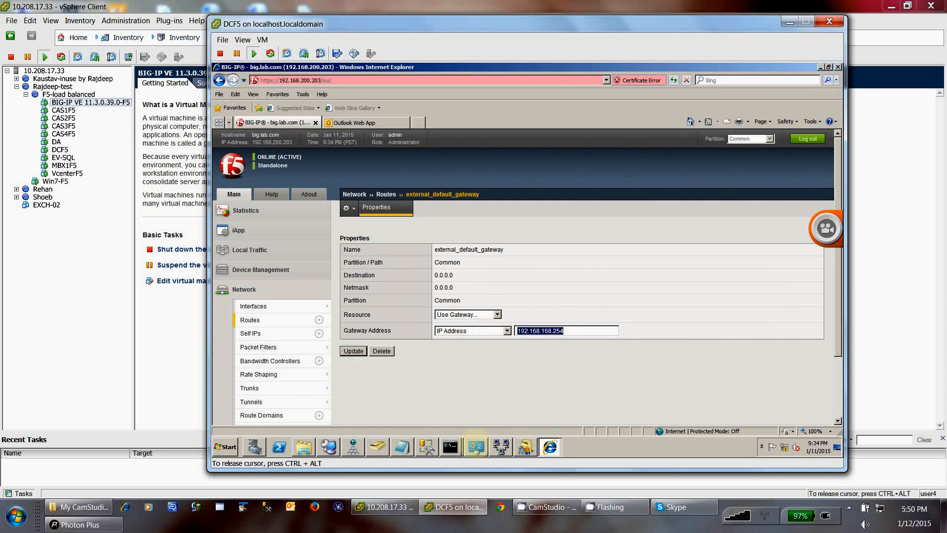
left_click(476, 446)
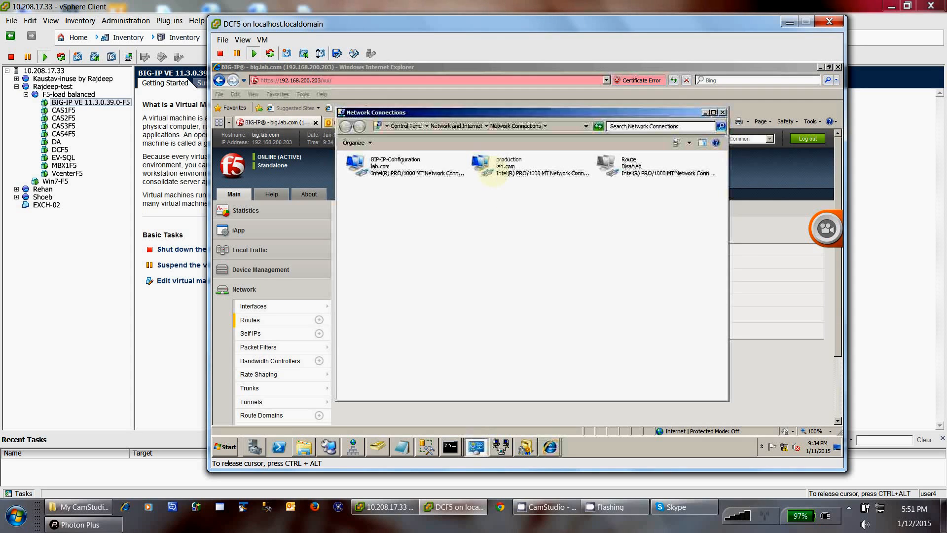
Step: Check the production adapter's details for IPv4 default gateway 192.168.168.254, then return to the BIG-IP route page
right_click(494, 173)
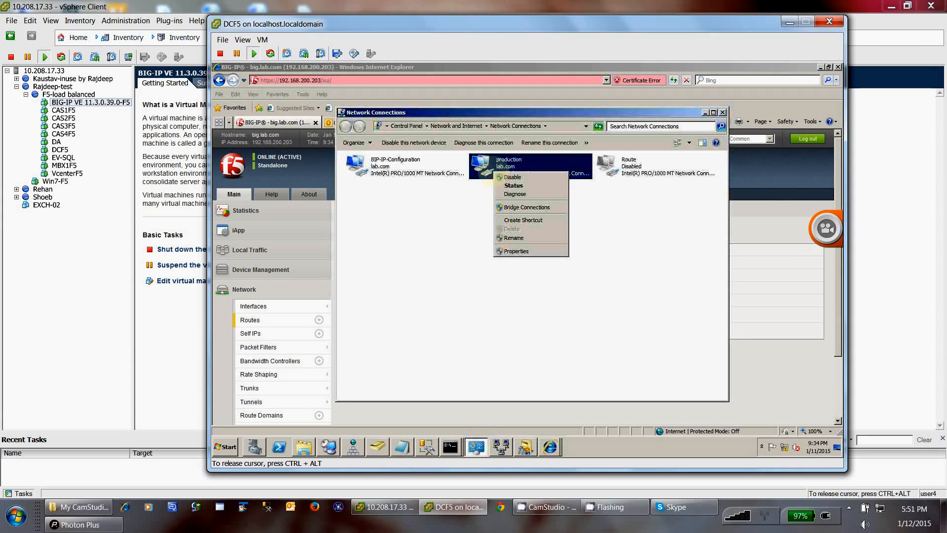
left_click(514, 186)
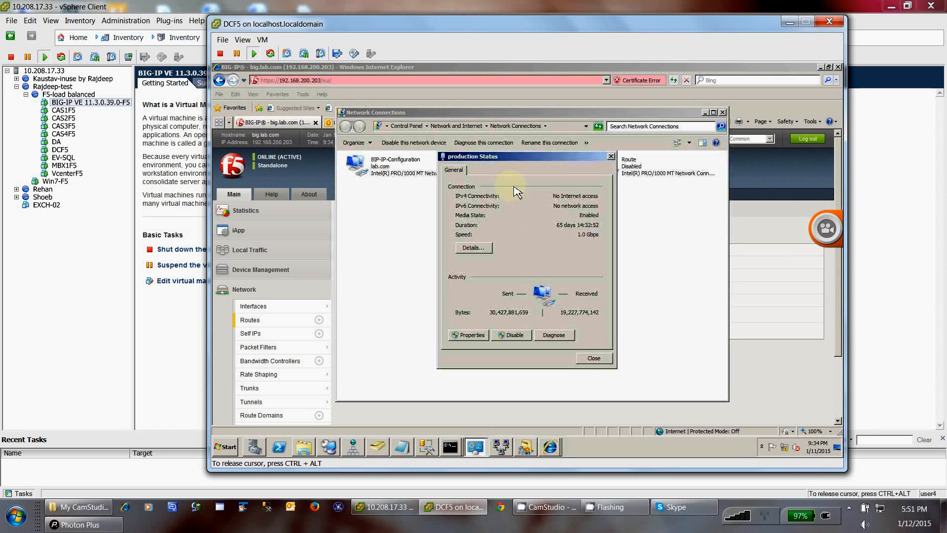
left_click(474, 248)
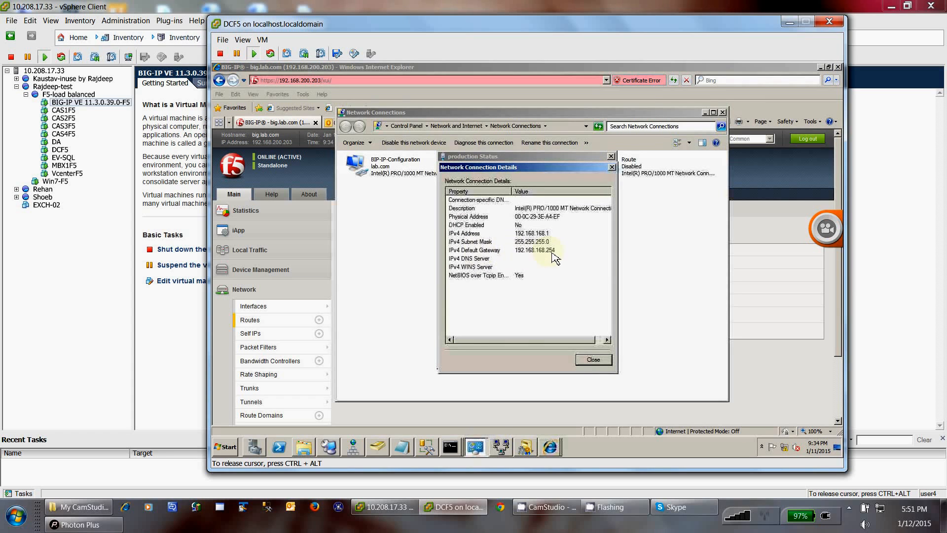
left_click(513, 251)
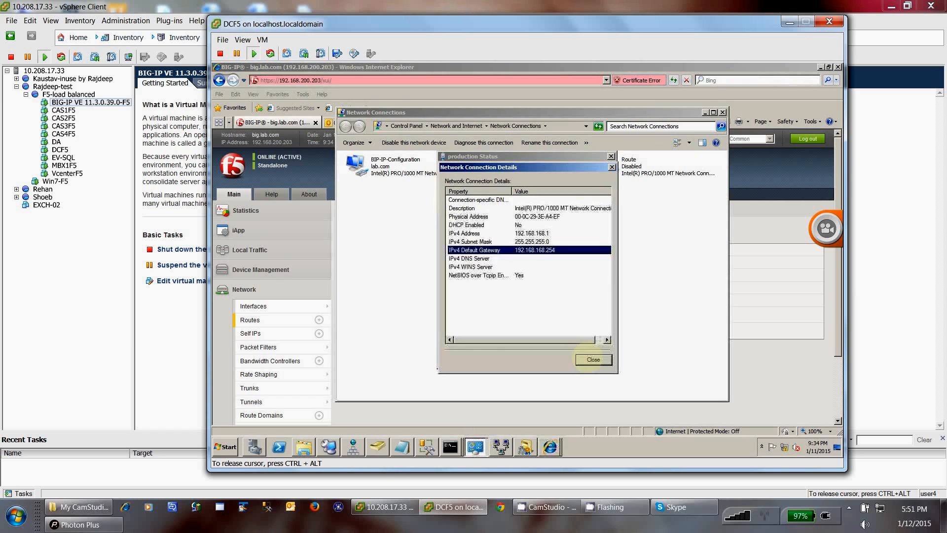
left_click(593, 359)
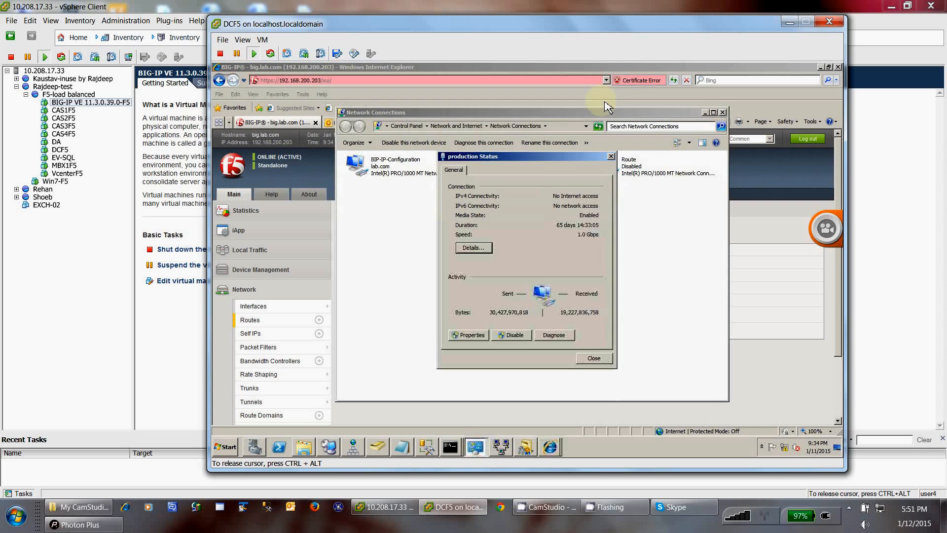
key("Escape")
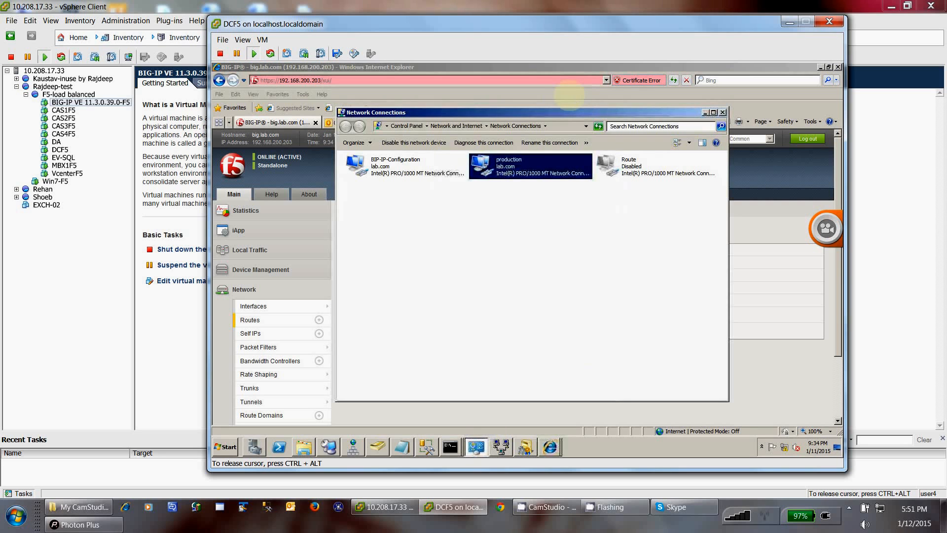
left_click(636, 427)
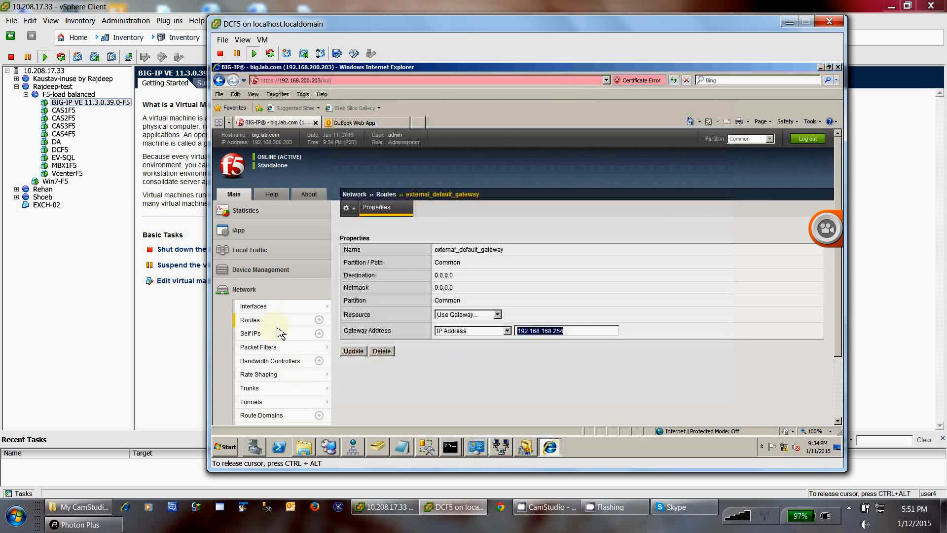
Step: Clear the gateway address selection and expand iApp in the Main navigation panel
left_click(276, 296)
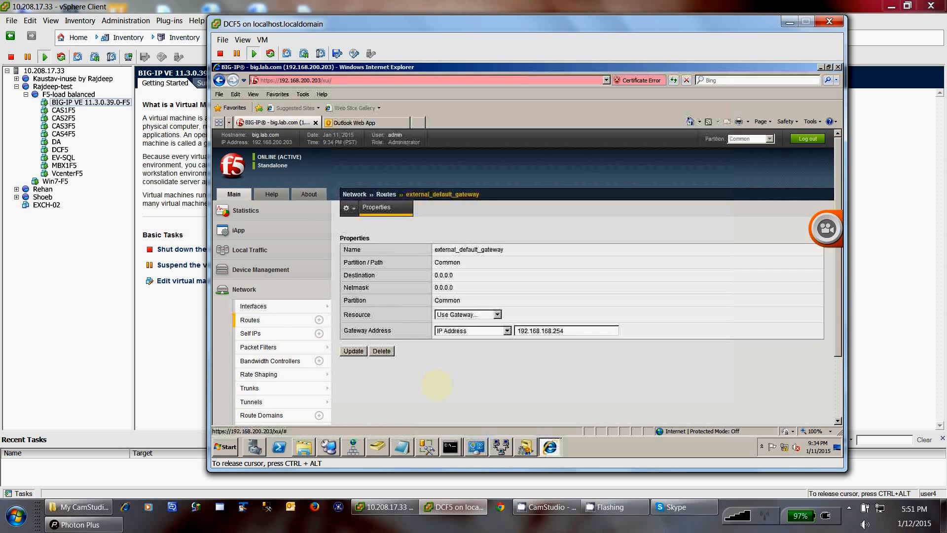
scroll(444, 392, "down", 3)
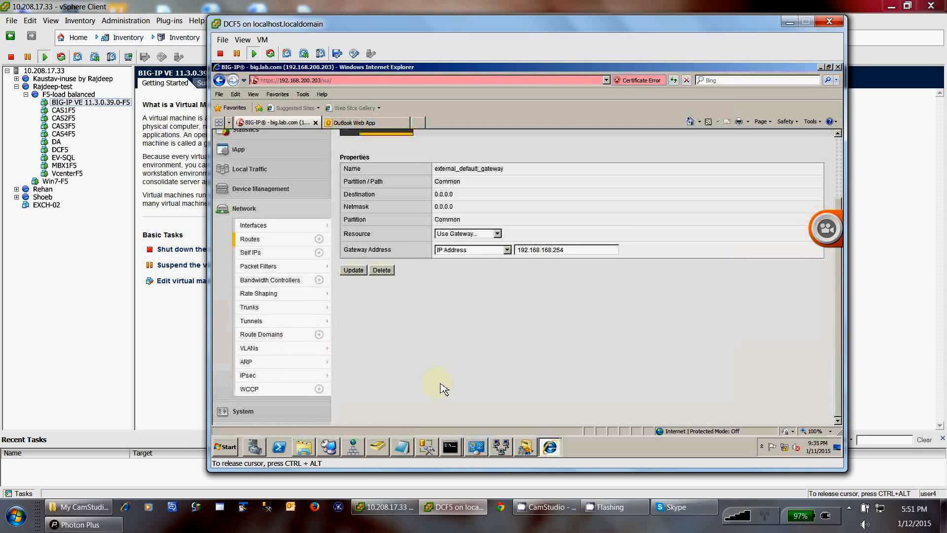
scroll(306, 191, "up", 1)
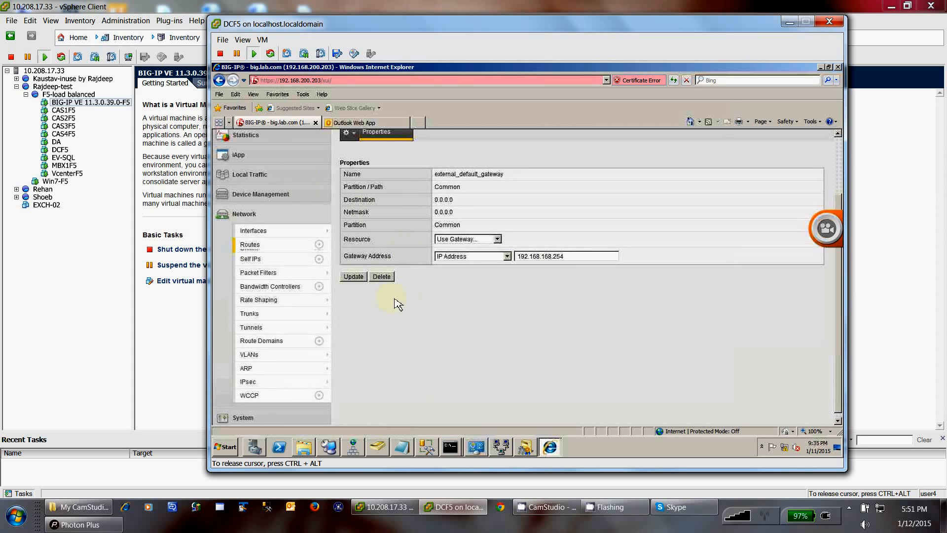
scroll(430, 338, "up", 3)
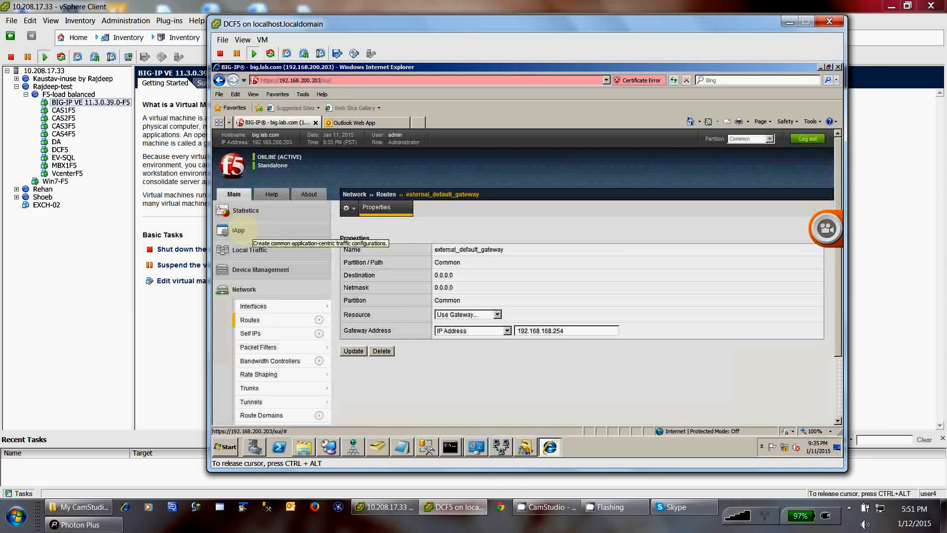
left_click(239, 230)
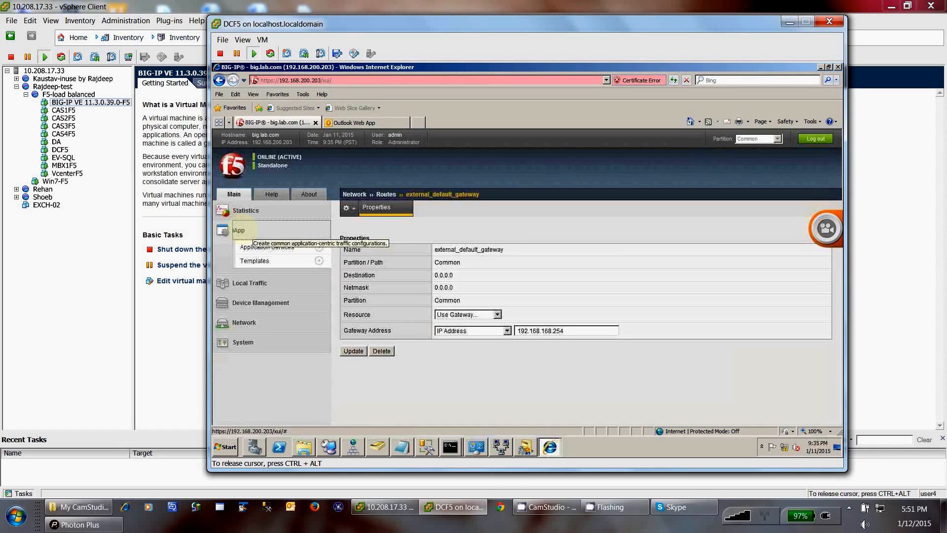
Step: Open the iApp Templates list and start importing a new template file
left_click(288, 249)
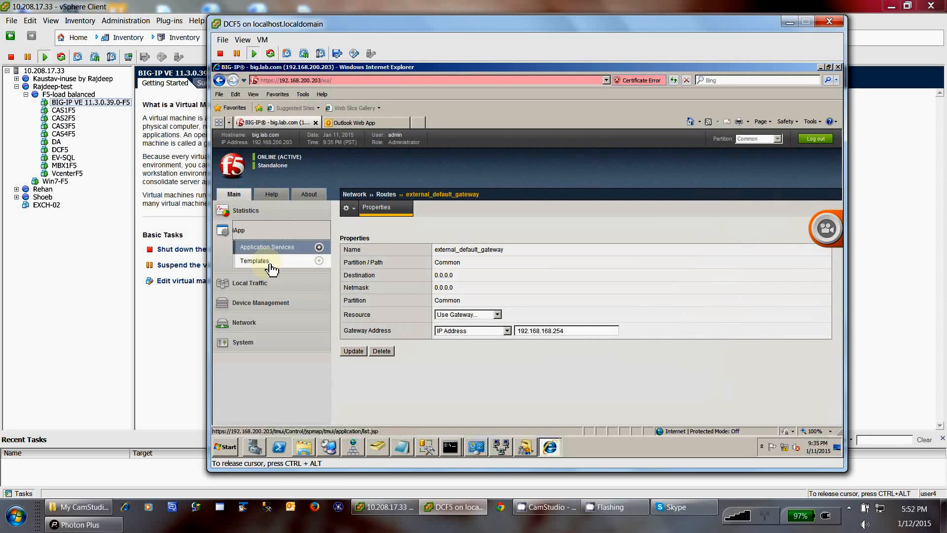
left_click(271, 264)
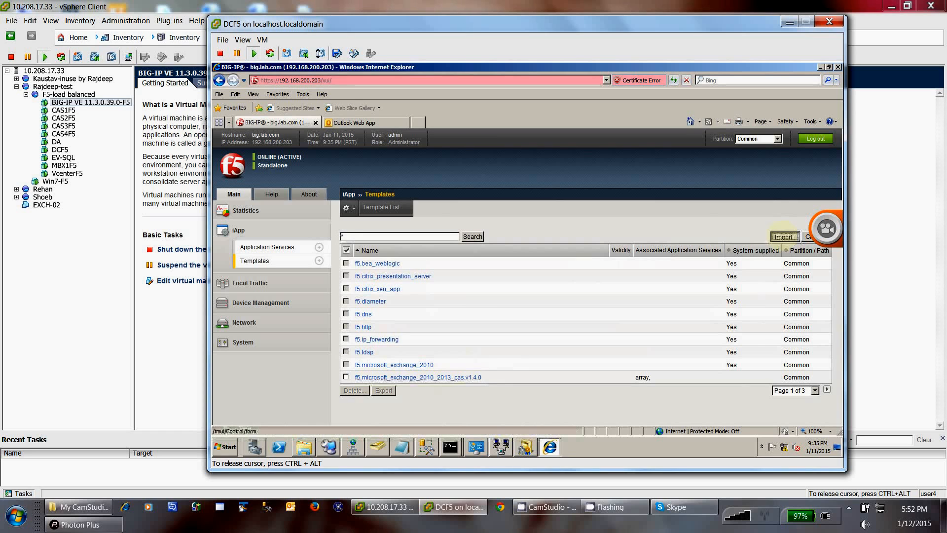
left_click(784, 237)
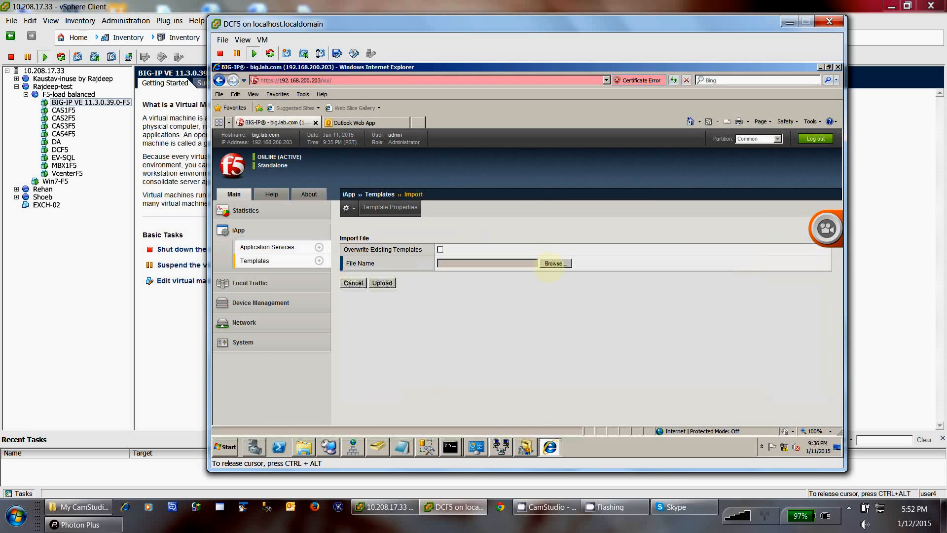
left_click(555, 264)
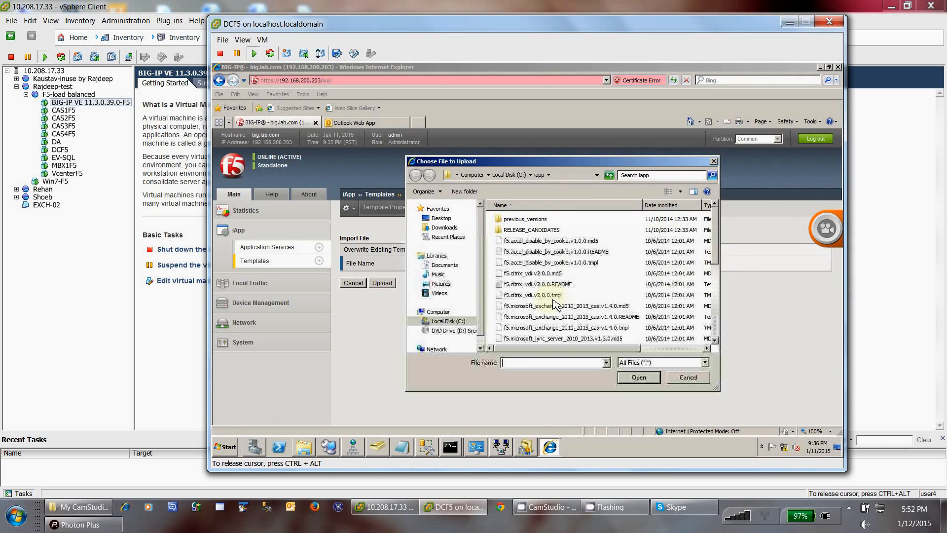
Step: Browse the Exchange CAS README and Lync files, cancel the upload, and return to Templates
scroll(555, 303, "down", 1)
left_click(611, 298)
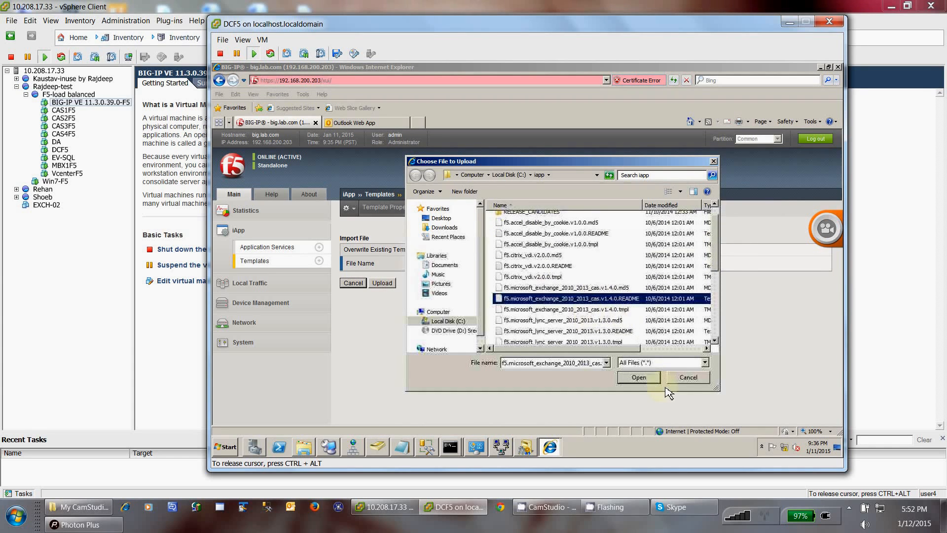
scroll(688, 379, "down", 1)
key("Down")
key("Down")
key("Down")
key("Down")
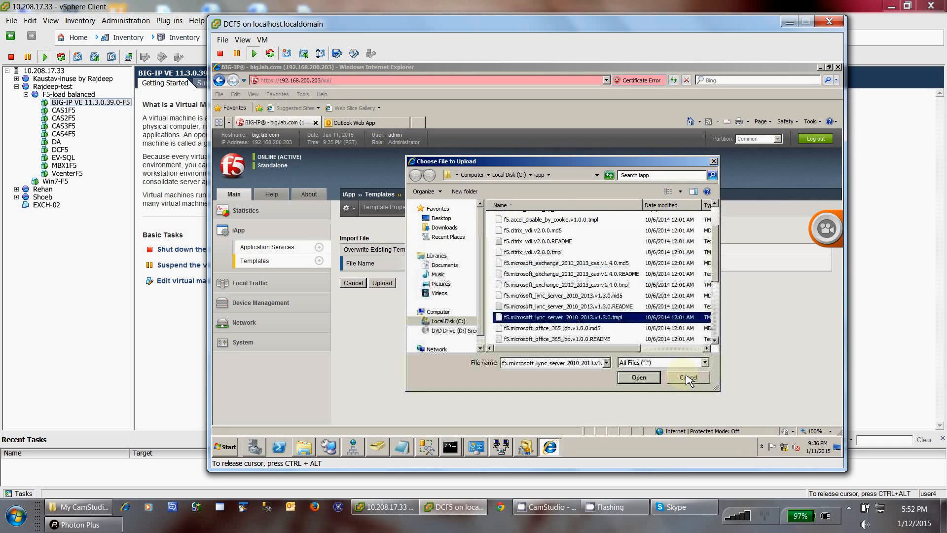
left_click(688, 378)
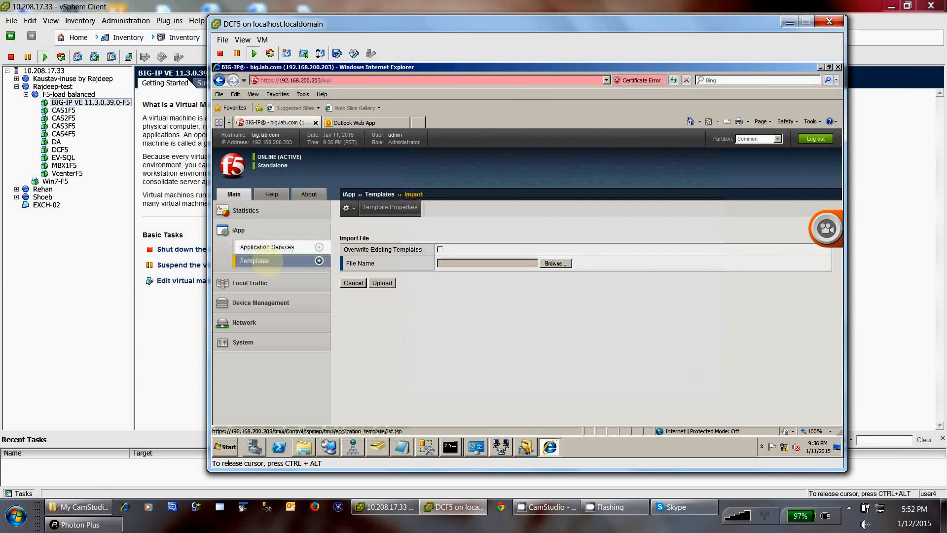
left_click(254, 261)
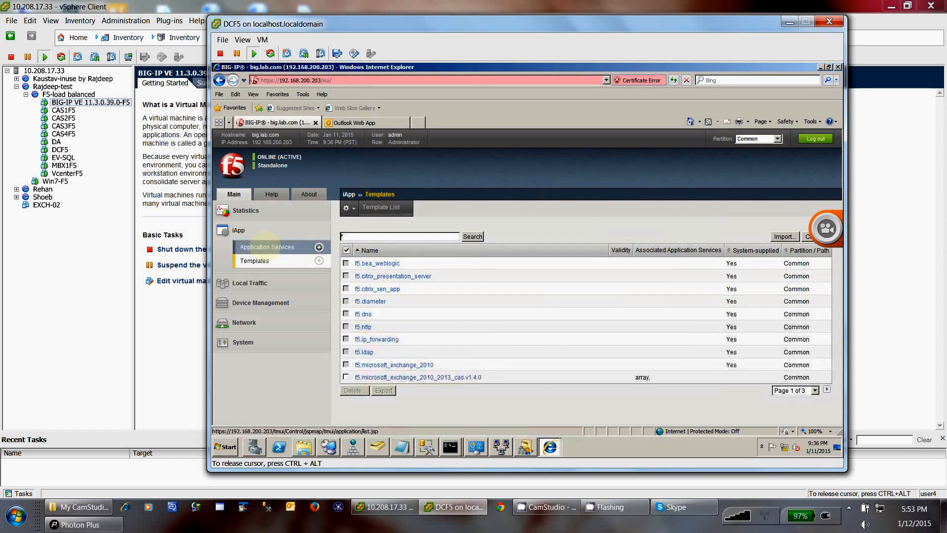
Step: Look over the template choices for a new service, abandon it, and open the array service
left_click(267, 247)
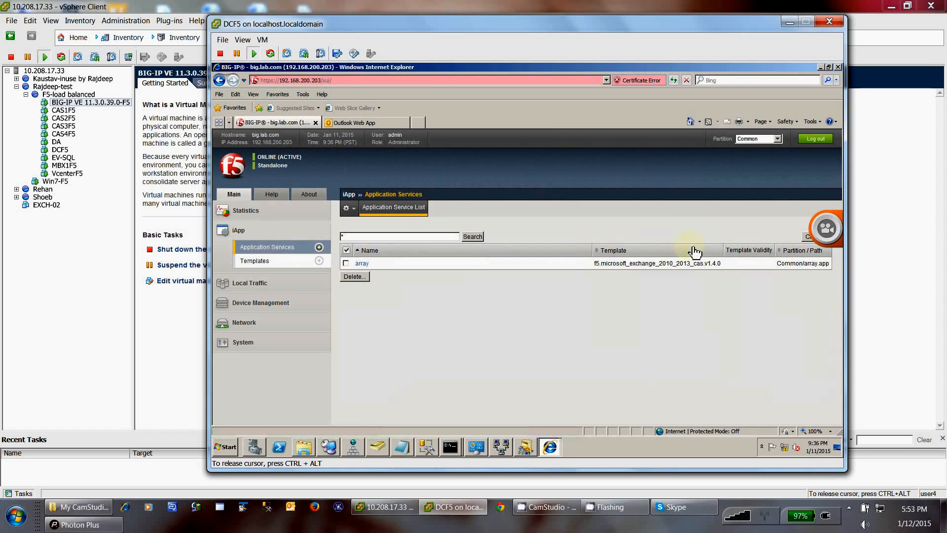
left_click(809, 237)
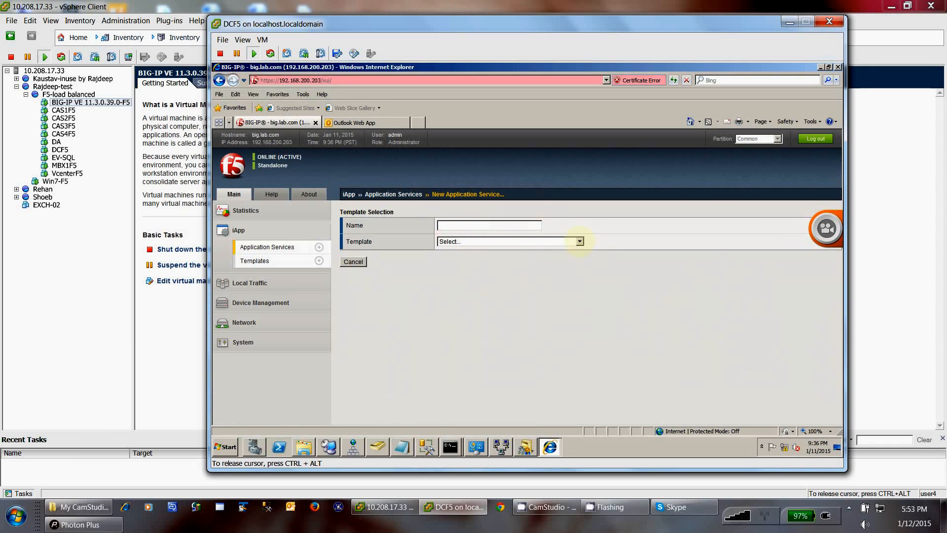
left_click(579, 241)
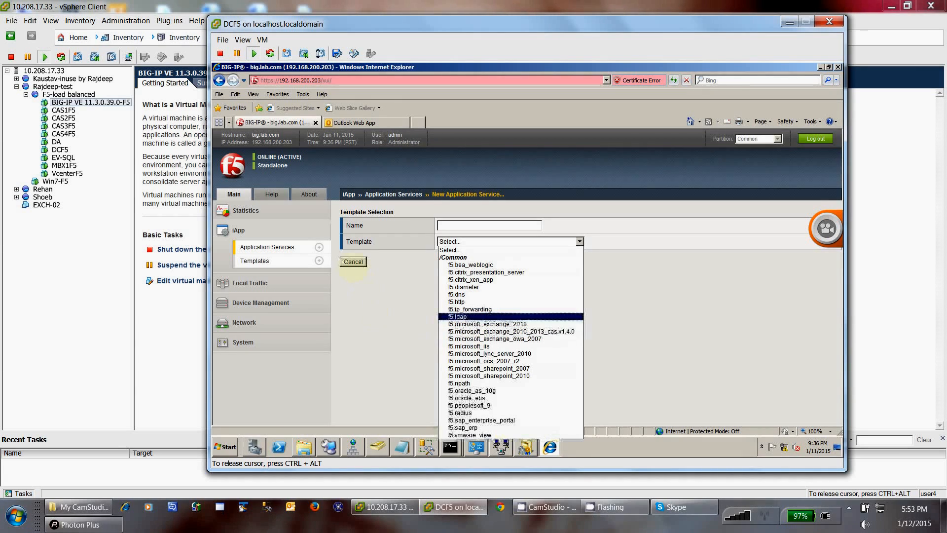
left_click(358, 262)
left_click(355, 262)
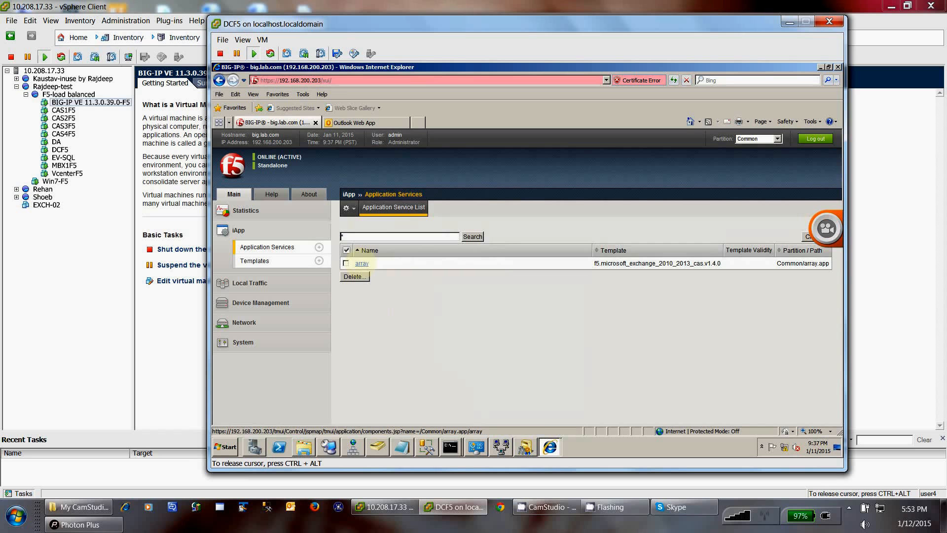
left_click(364, 264)
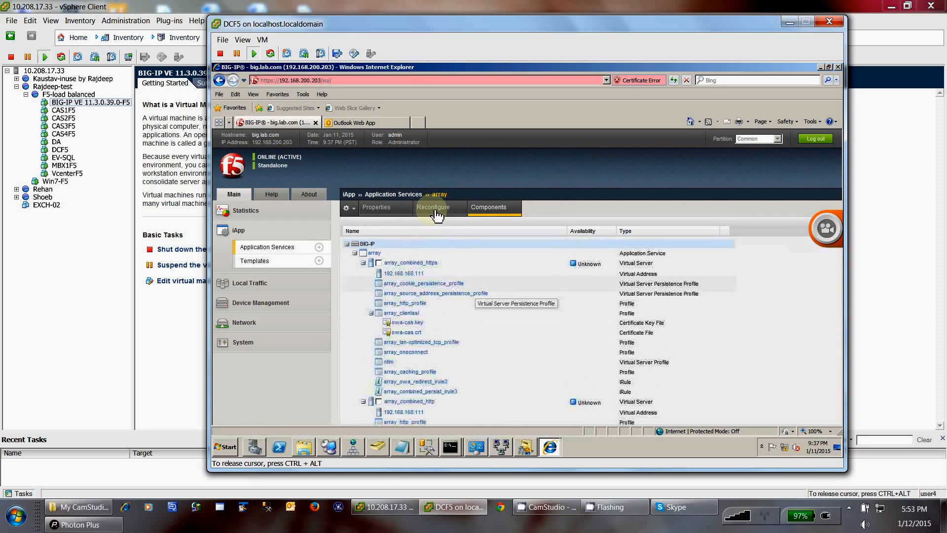
Step: Open the Reconfigure tab of the array application service
left_click(436, 212)
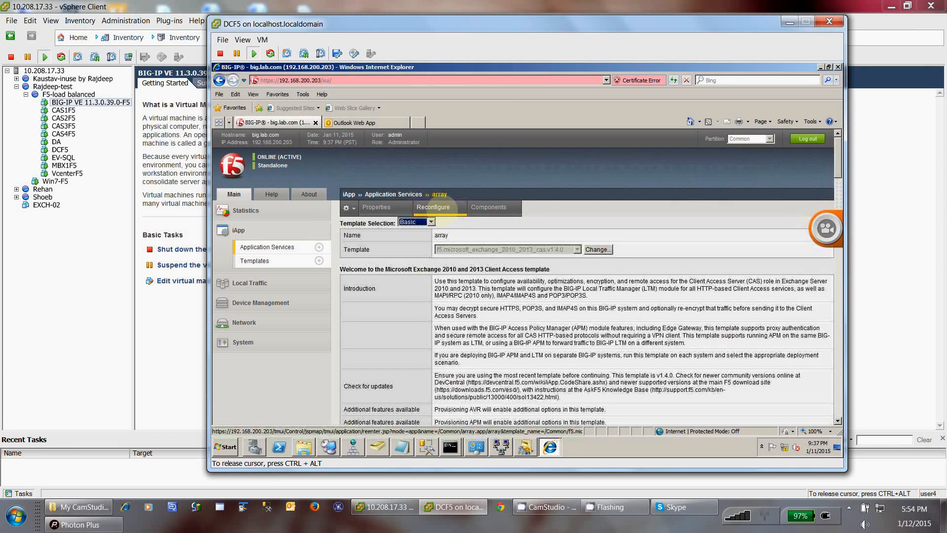
left_click(447, 236)
double_click(446, 237)
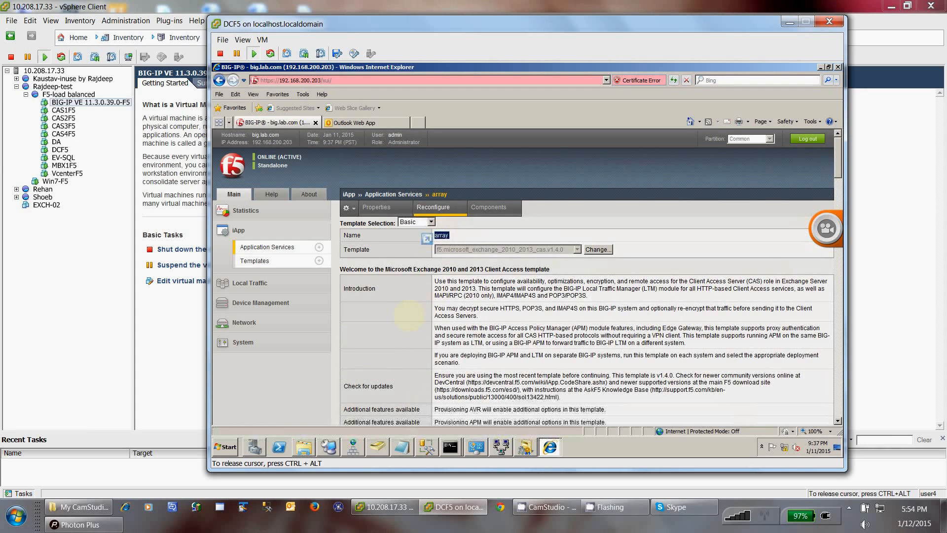
left_click(410, 317)
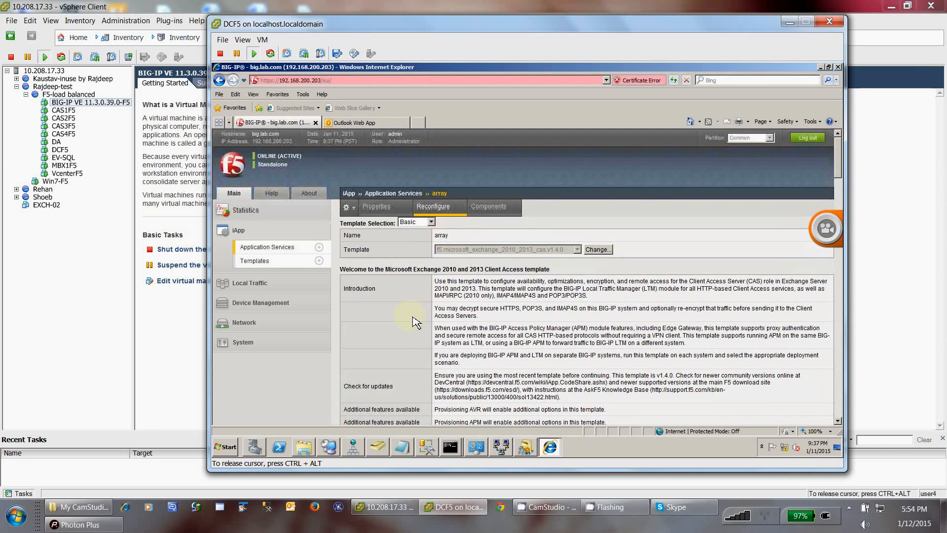
Step: Read the scenario: LTM CAS load balancing, Exchange Server 2010, encrypted traffic, SSL Offload
scroll(414, 322, "down", 5)
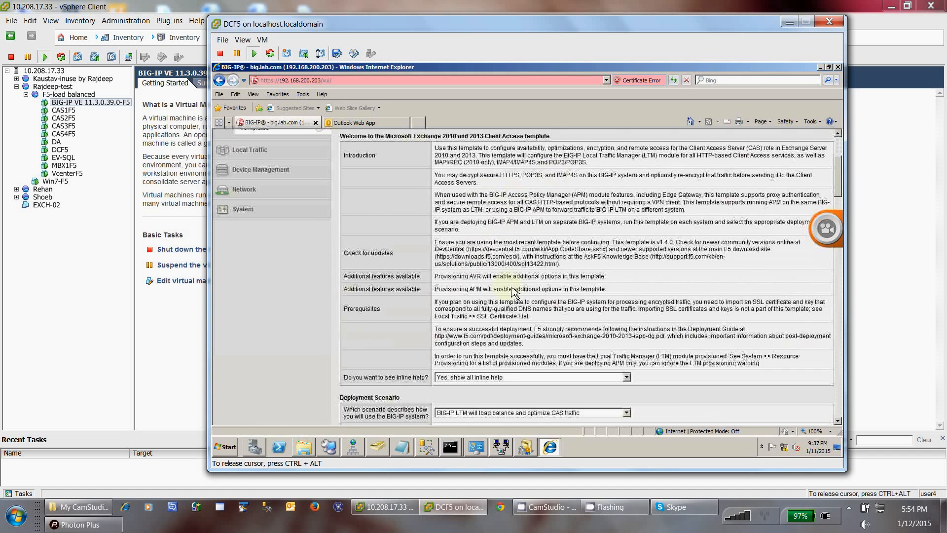
scroll(498, 291, "down", 3)
scroll(522, 257, "down", 3)
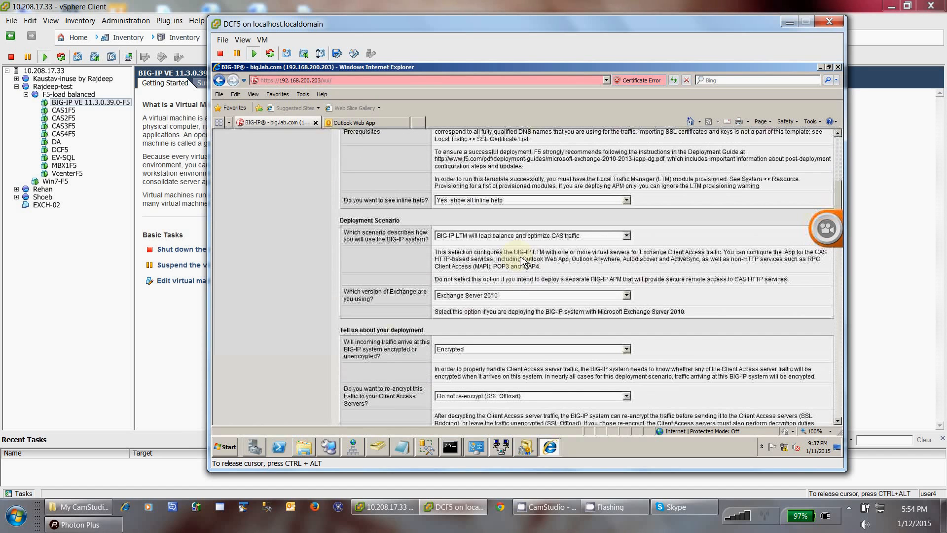
scroll(487, 312, "down", 3)
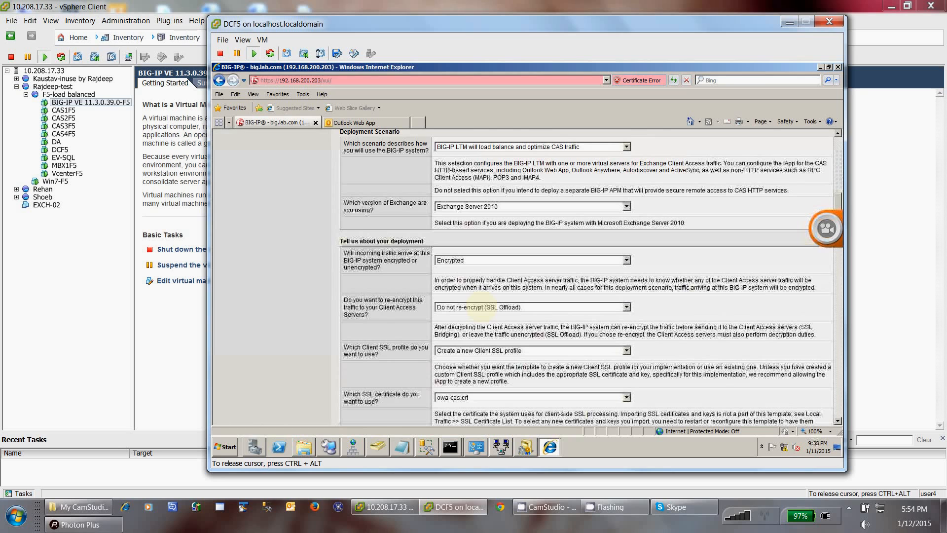
scroll(488, 325, "up", 3)
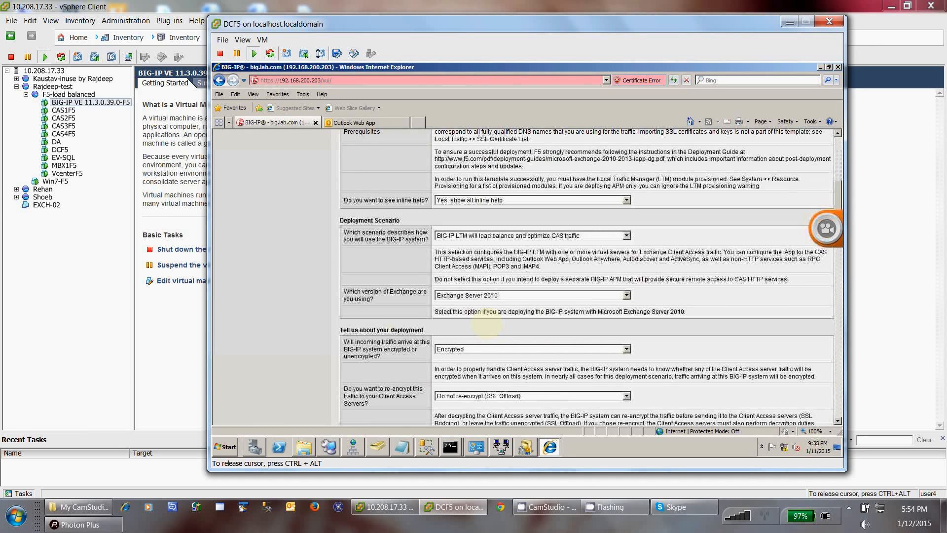
scroll(488, 308, "down", 1)
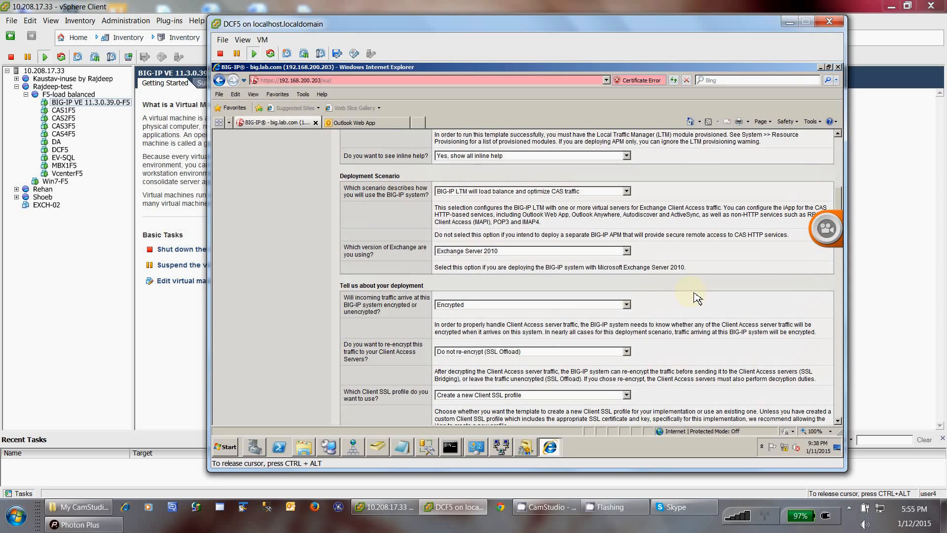
Step: Review the SSL certificate, key and TCP answers down to virtual IP 192.168.168.111
scroll(694, 294, "down", 1)
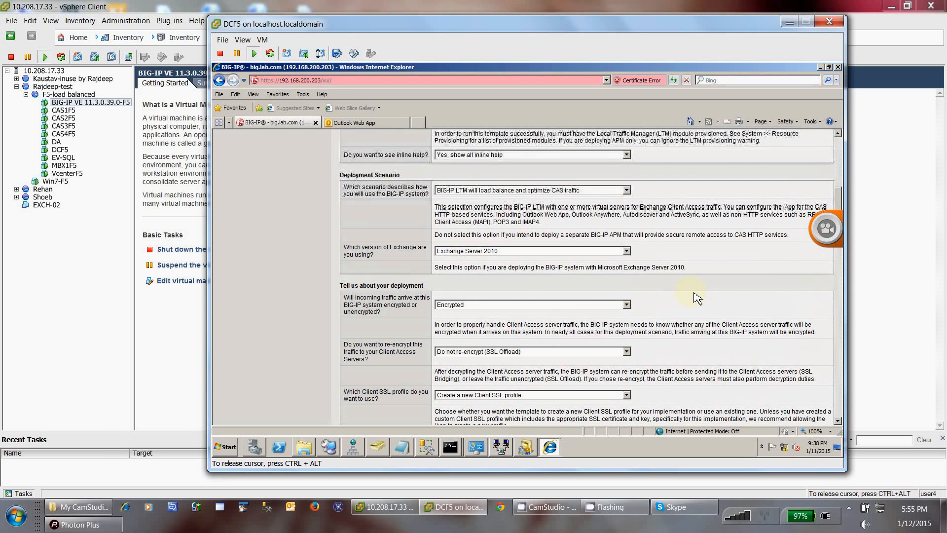
scroll(696, 298, "down", 3)
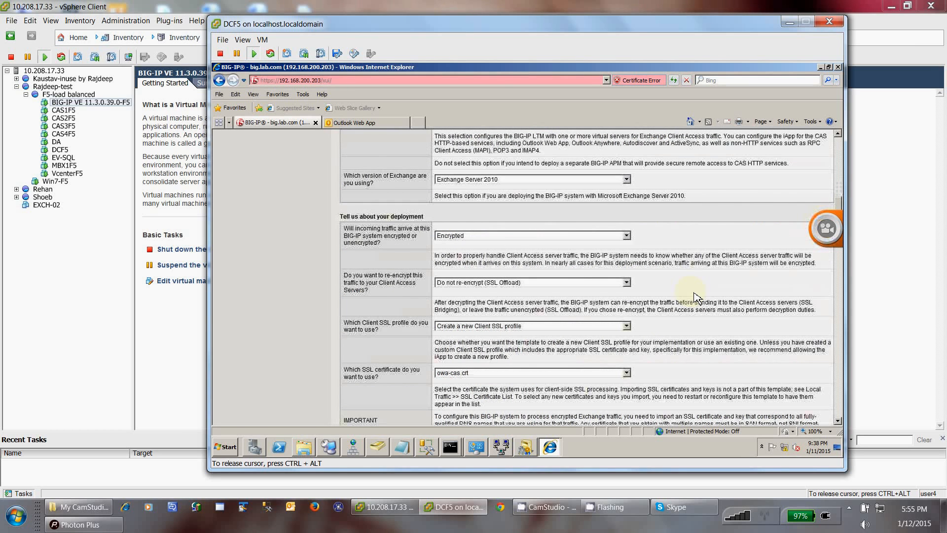
scroll(695, 298, "down", 3)
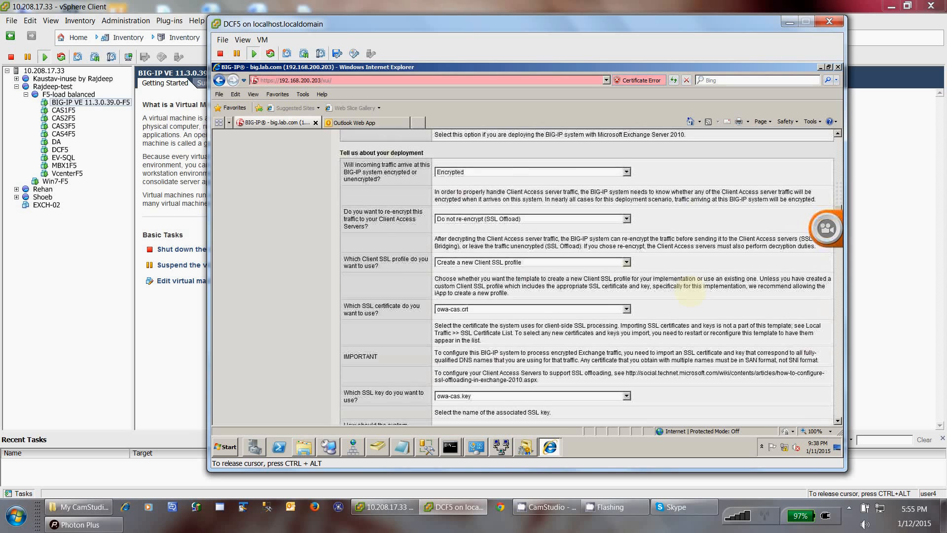
scroll(690, 292, "down", 2)
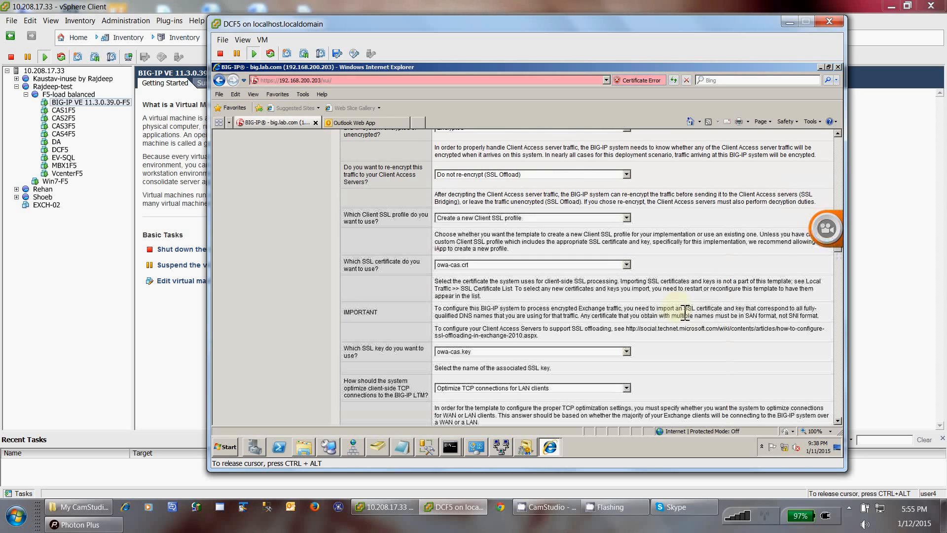
scroll(680, 319, "down", 1)
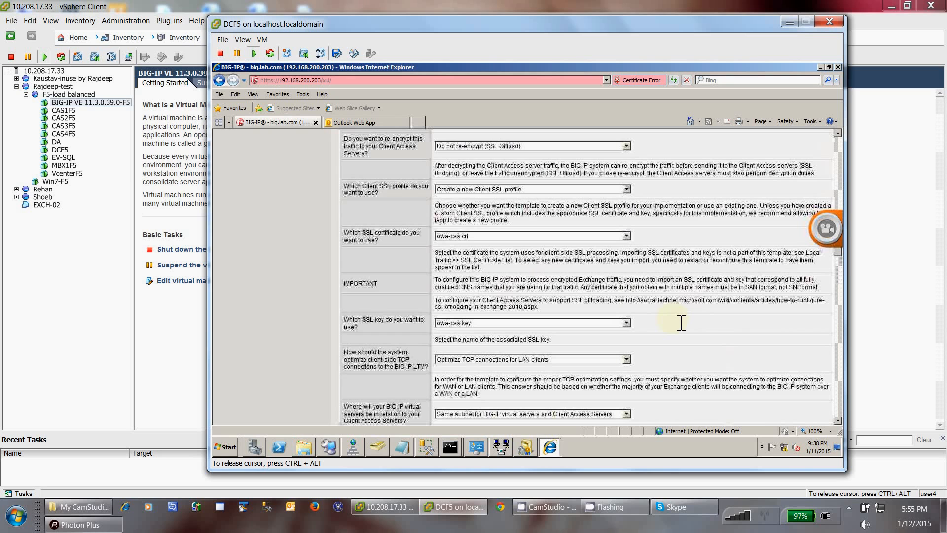
scroll(681, 323, "down", 2)
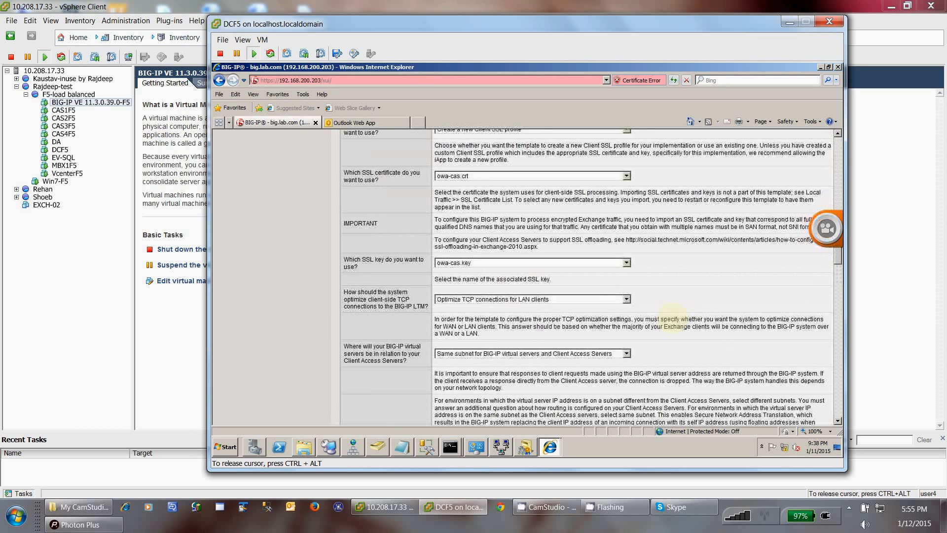
scroll(678, 324, "down", 2)
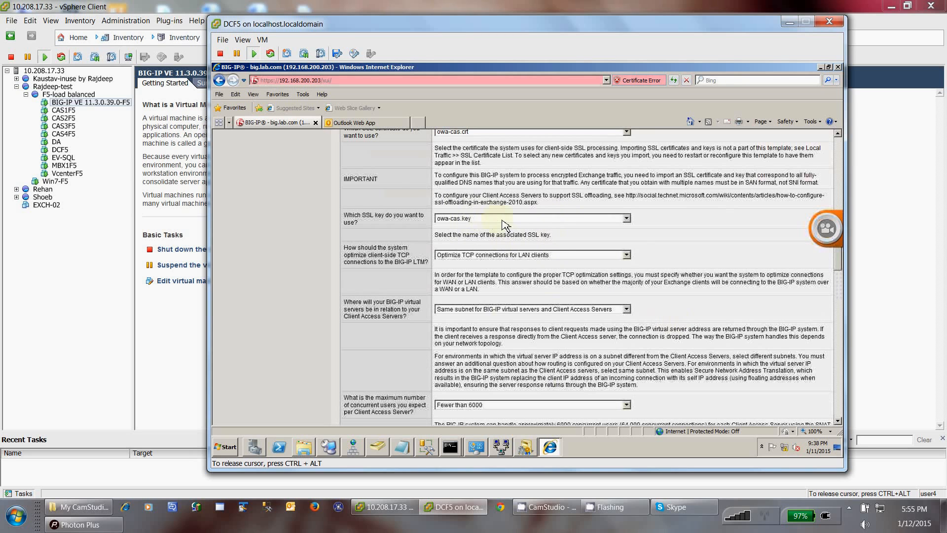
scroll(502, 264, "down", 5)
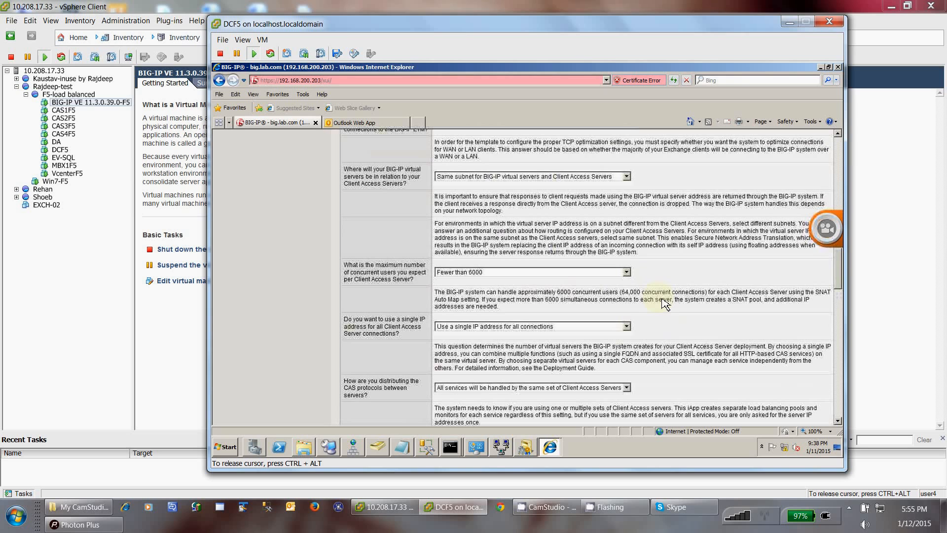
scroll(666, 304, "down", 3)
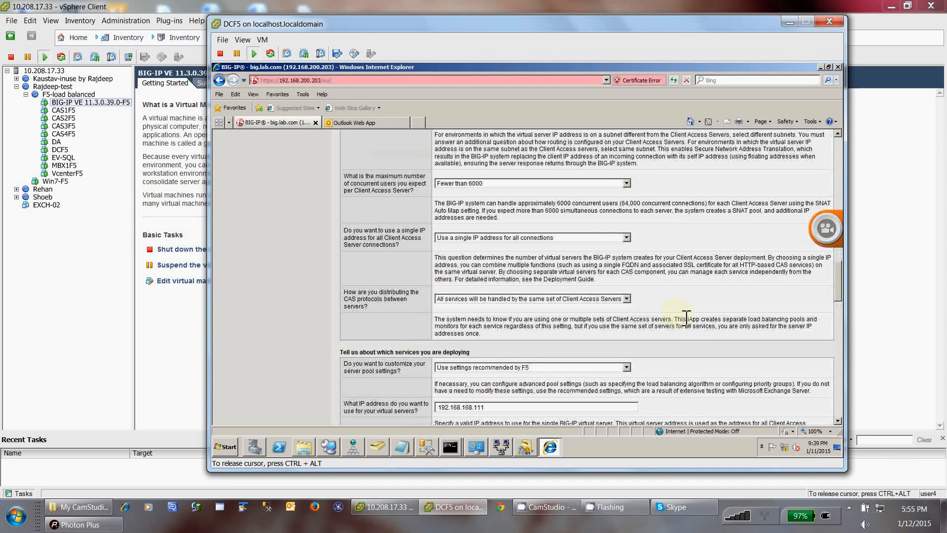
scroll(683, 325, "down", 3)
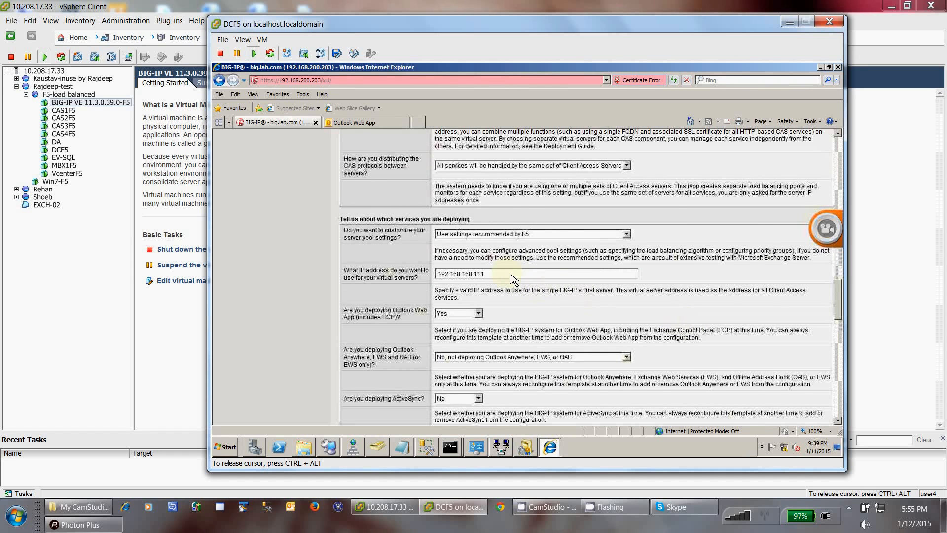
scroll(511, 276, "down", 3)
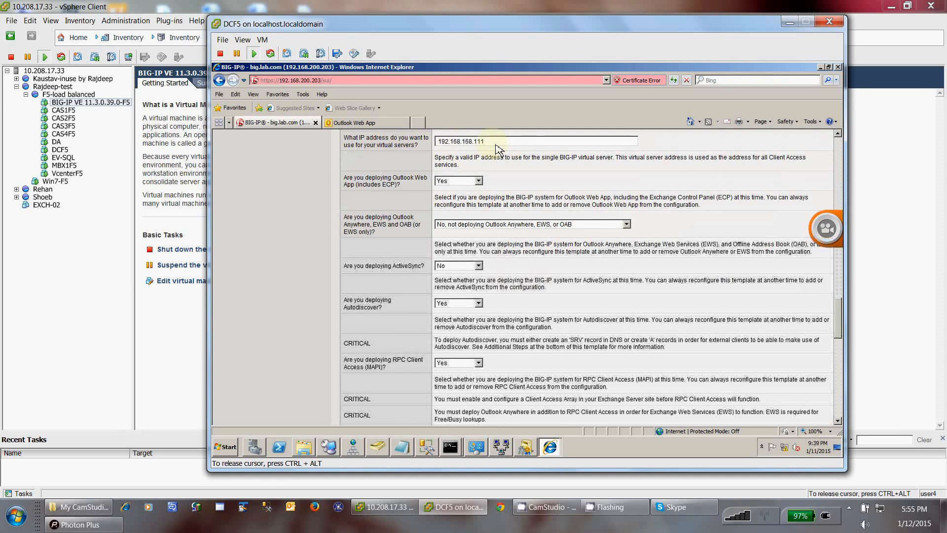
triple_click(441, 148)
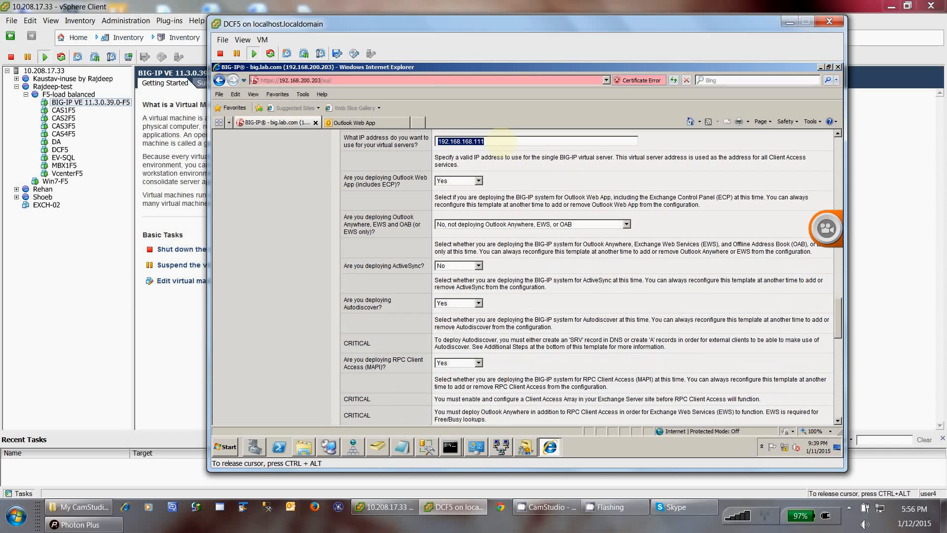
left_click_drag(501, 141, 438, 143)
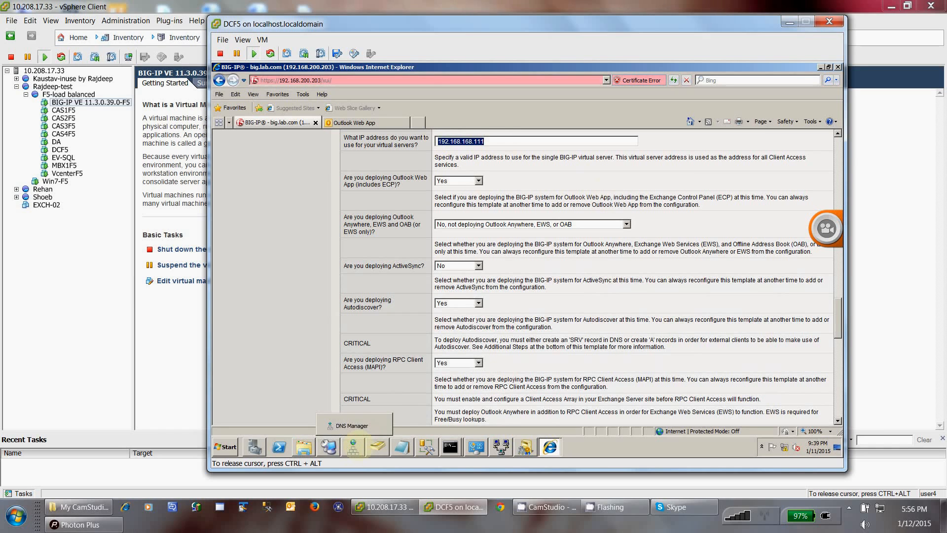
left_click(353, 447)
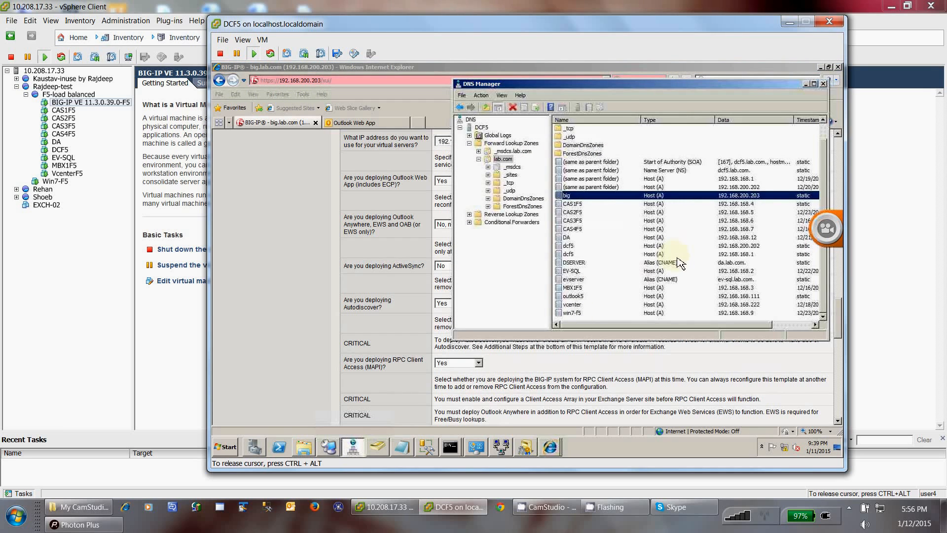
left_click(575, 296)
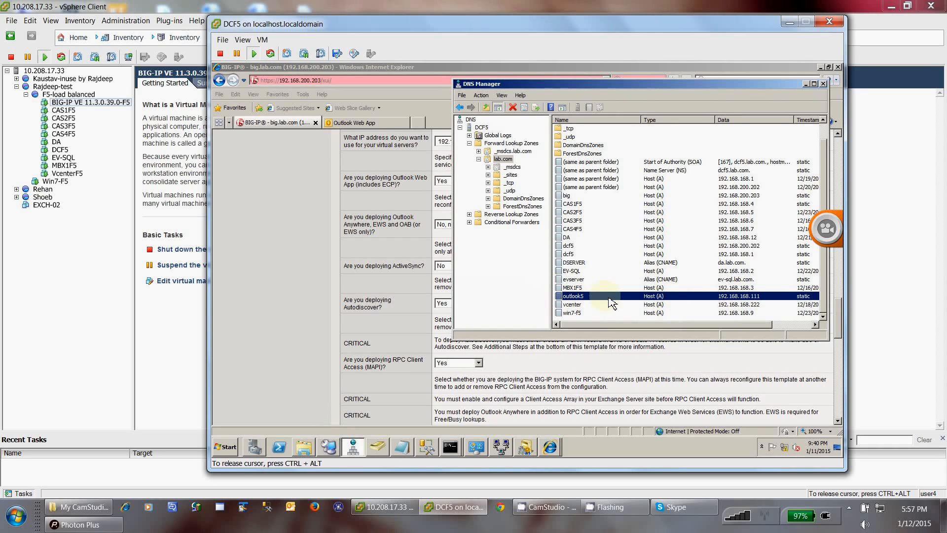
left_click(585, 370)
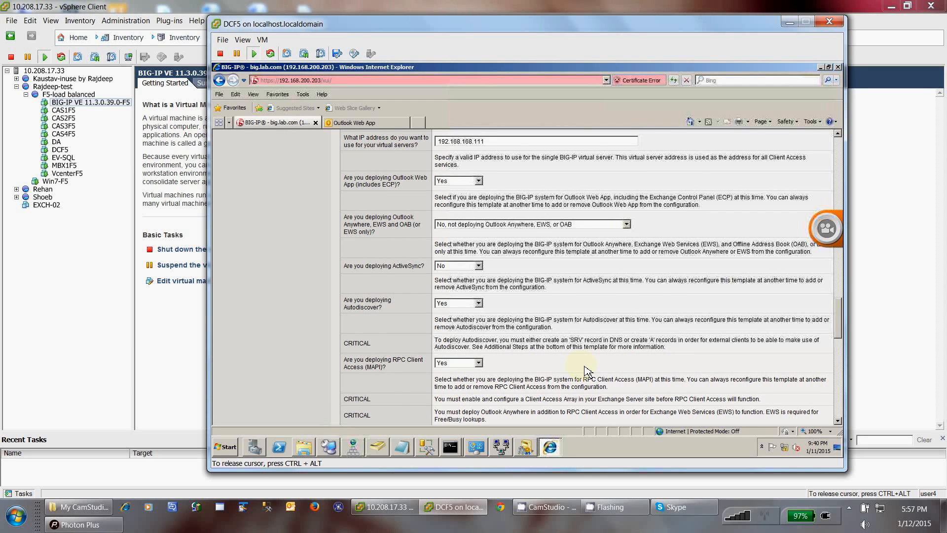
Step: Scroll down to the CAS FQDN question and select its text
scroll(586, 369, "down", 2)
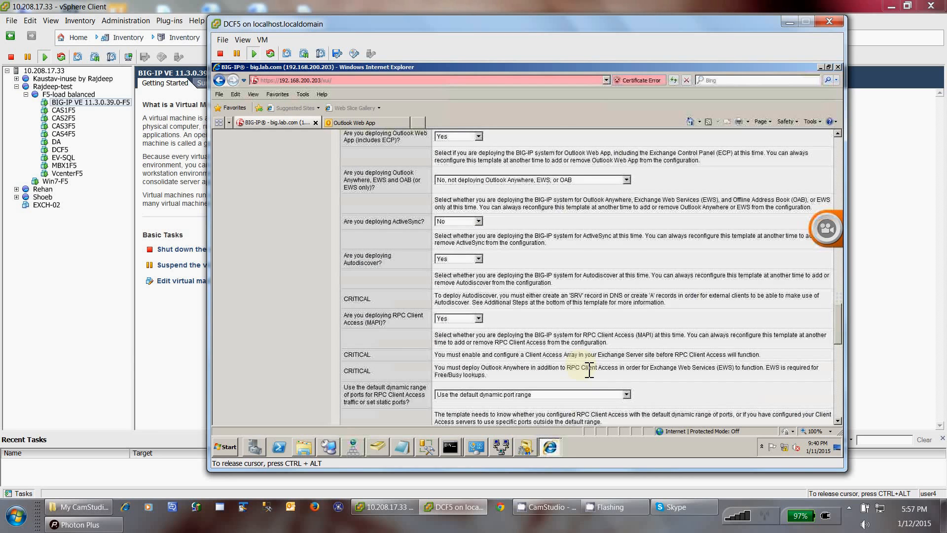
scroll(589, 371, "down", 4)
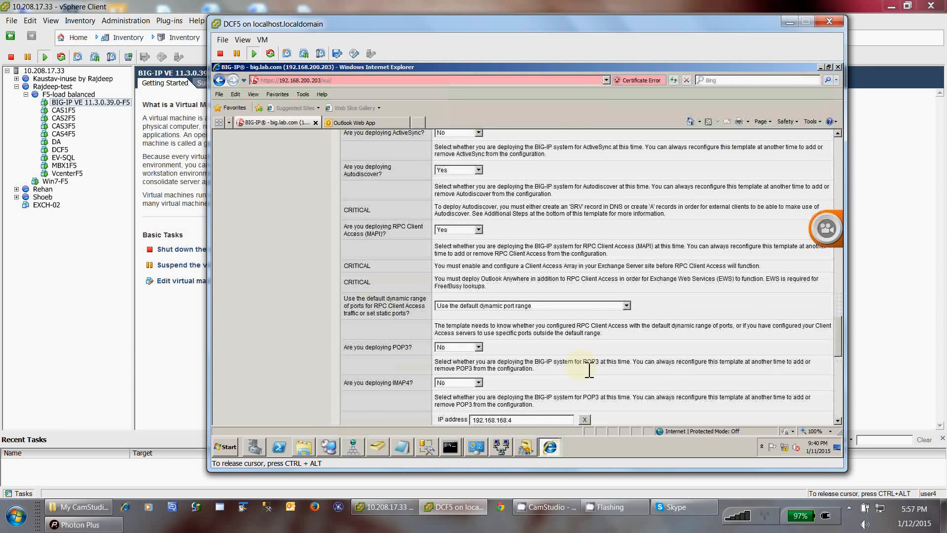
scroll(587, 369, "down", 4)
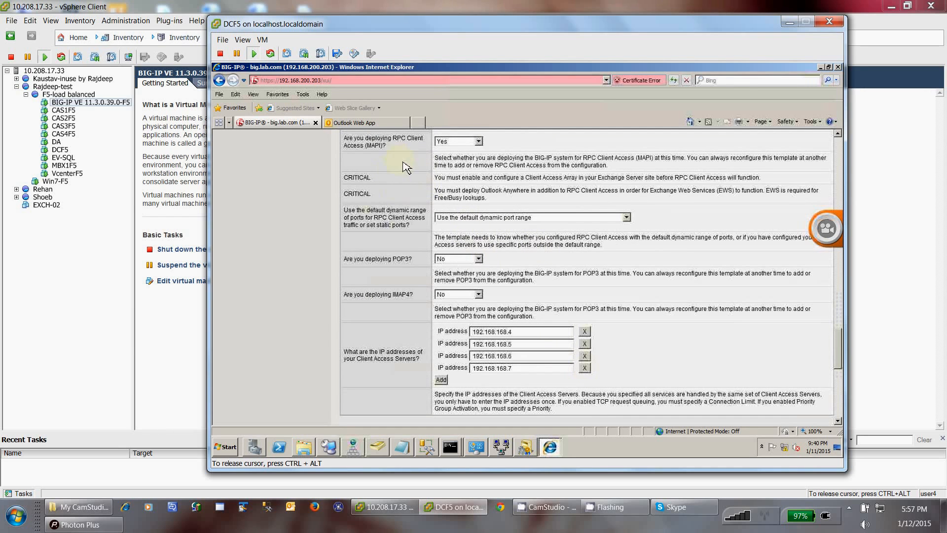
scroll(402, 153, "down", 10)
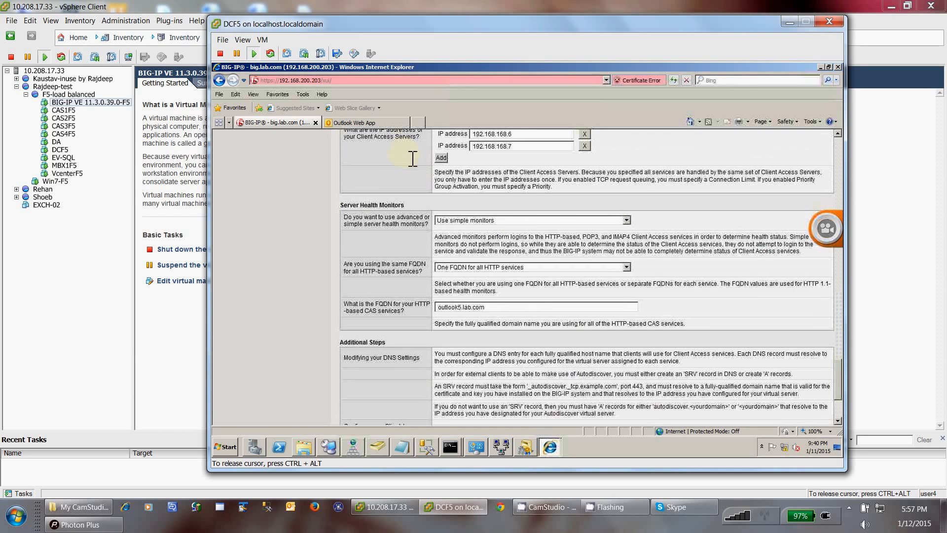
scroll(522, 200, "down", 4)
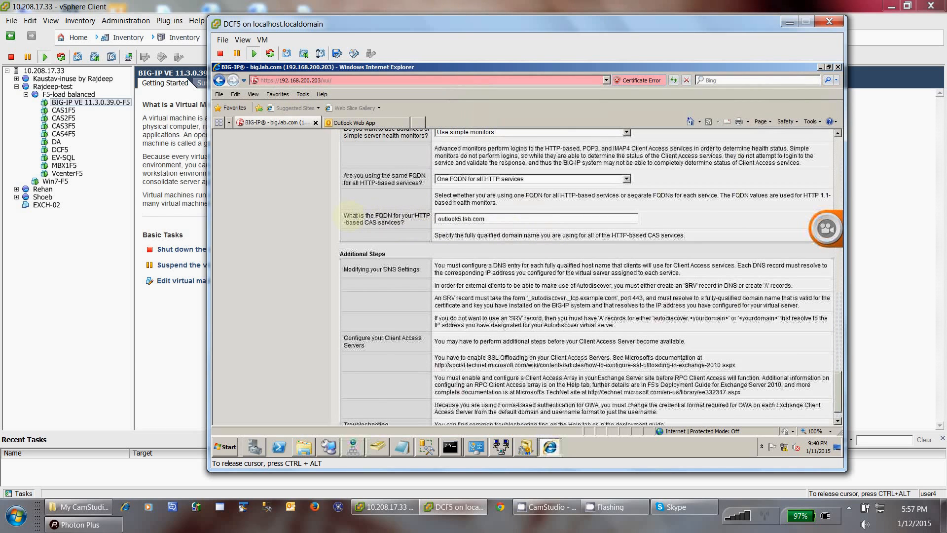
triple_click(357, 222)
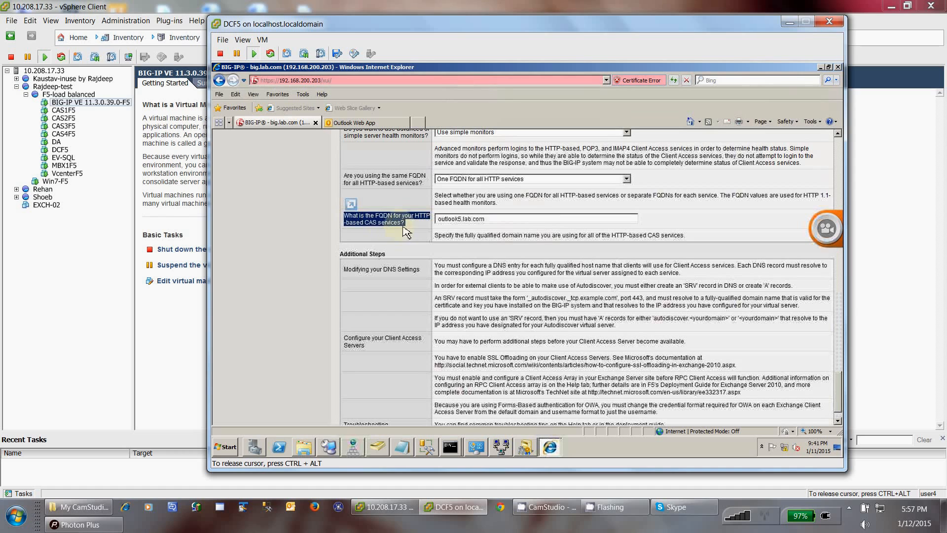
Step: Select the FQDN value outlook5.lab.com and switch to its DNS Manager record
left_click(506, 220)
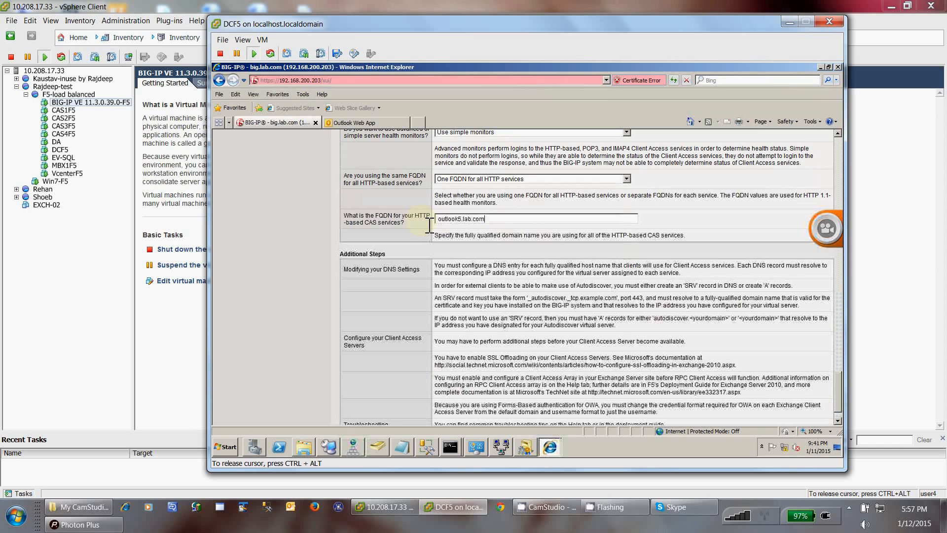
key("ctrl+a")
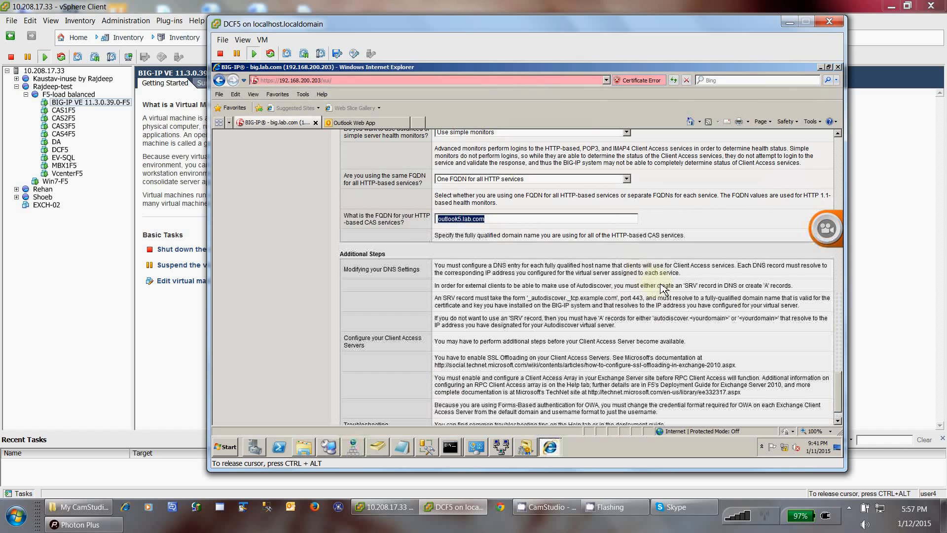
key("alt+Tab")
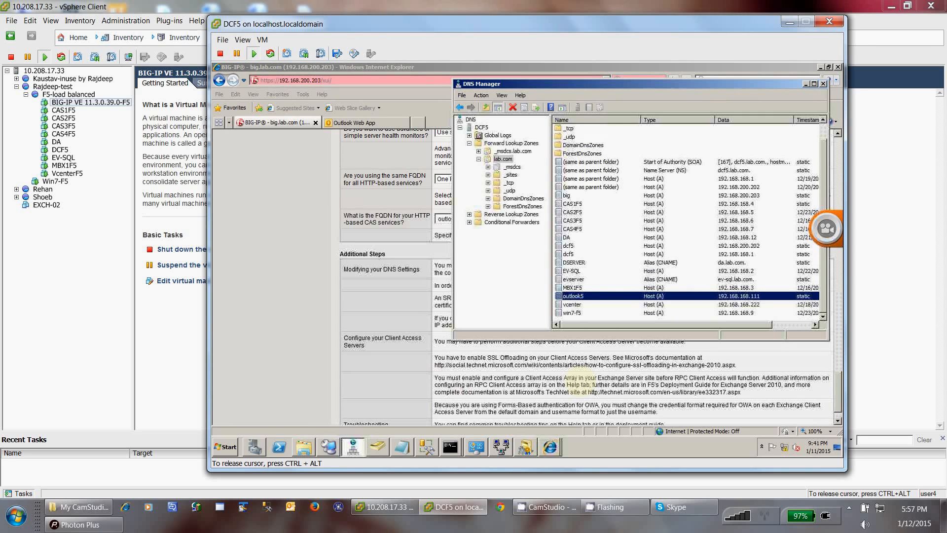
Step: Back in the template form, review the CAS addresses 192.168.168.4 through 192.168.168.7
left_click(615, 390)
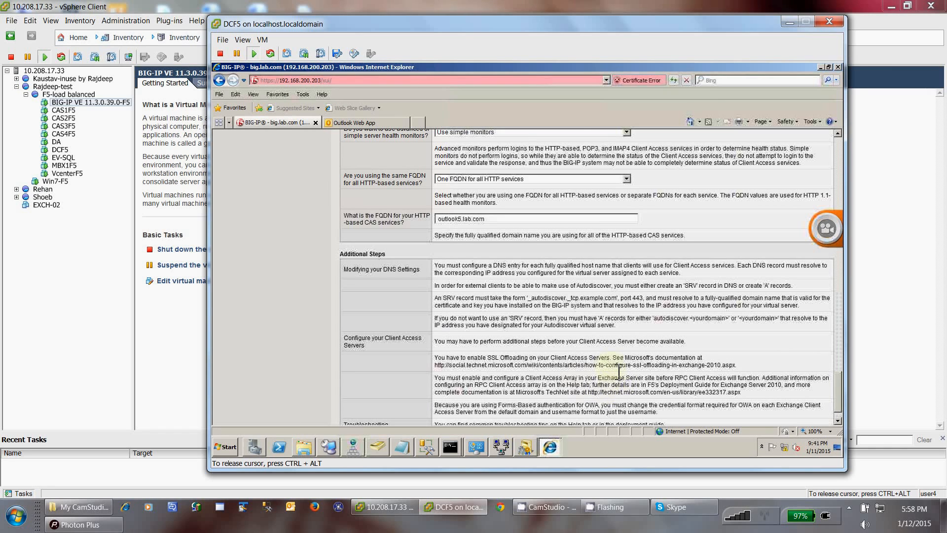
scroll(590, 347, "down", 2)
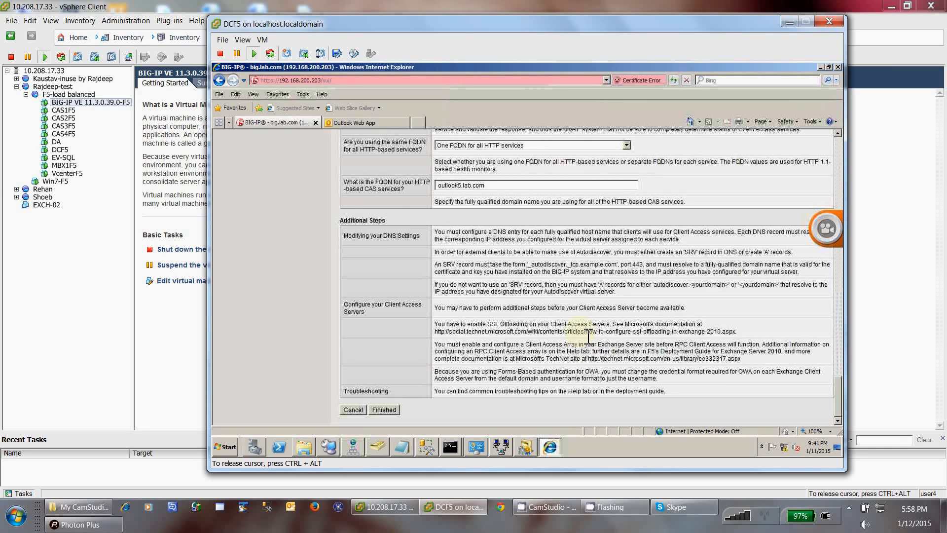
scroll(587, 335, "up", 5)
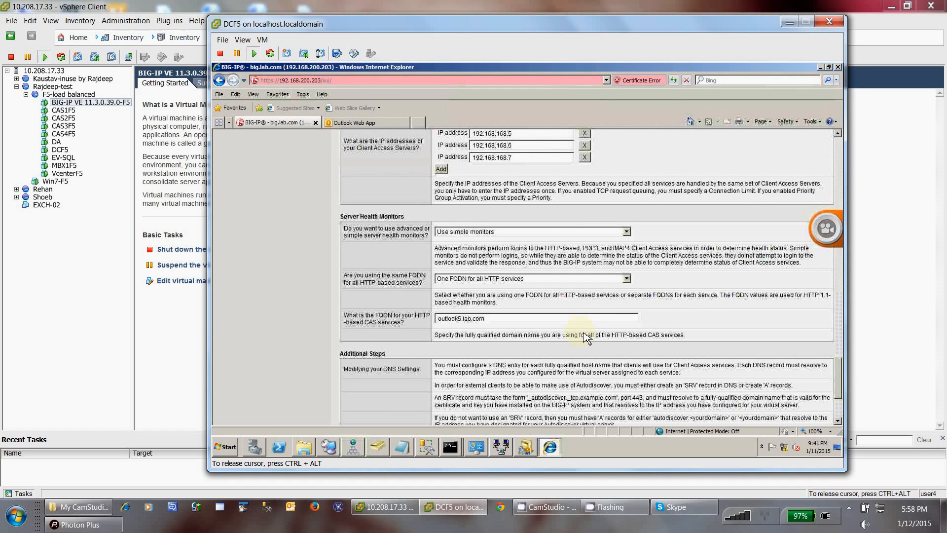
scroll(399, 190, "up", 2)
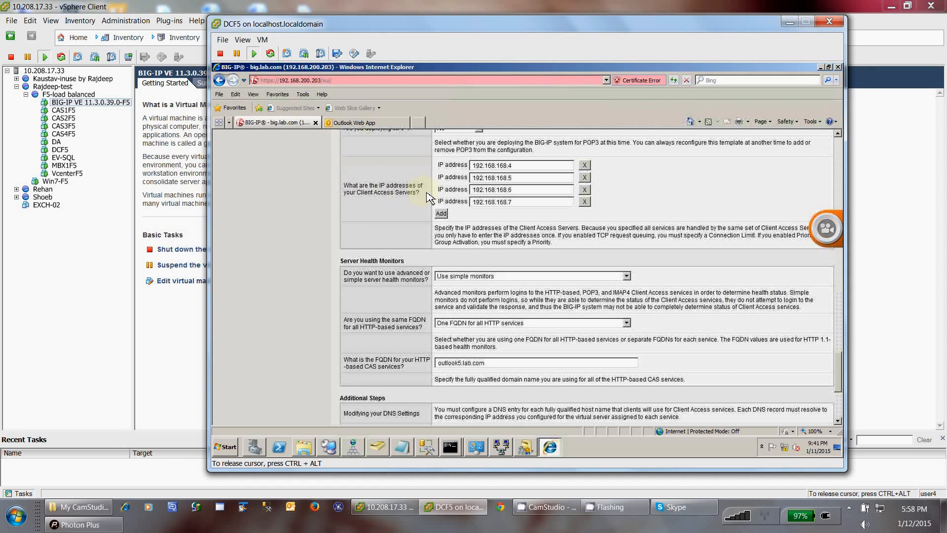
scroll(428, 198, "up", 2)
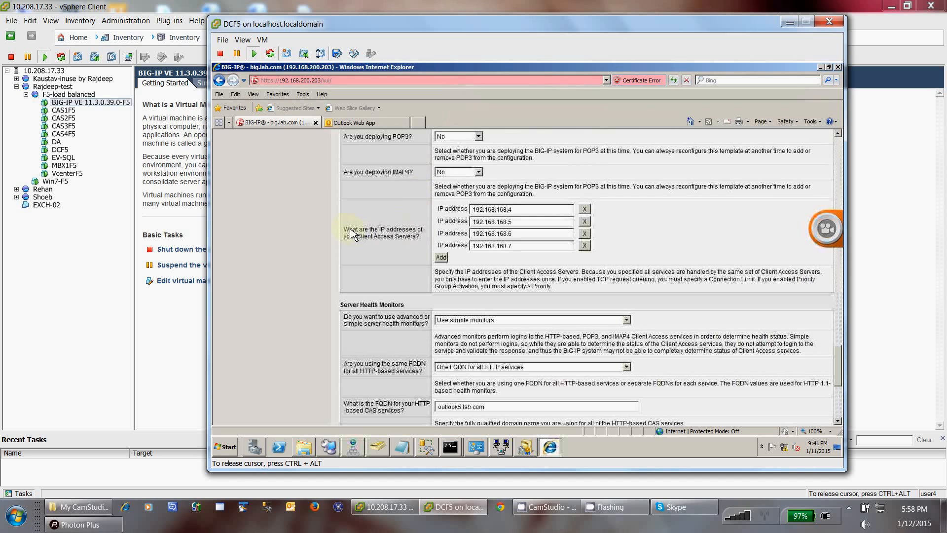
left_click_drag(463, 227, 529, 211)
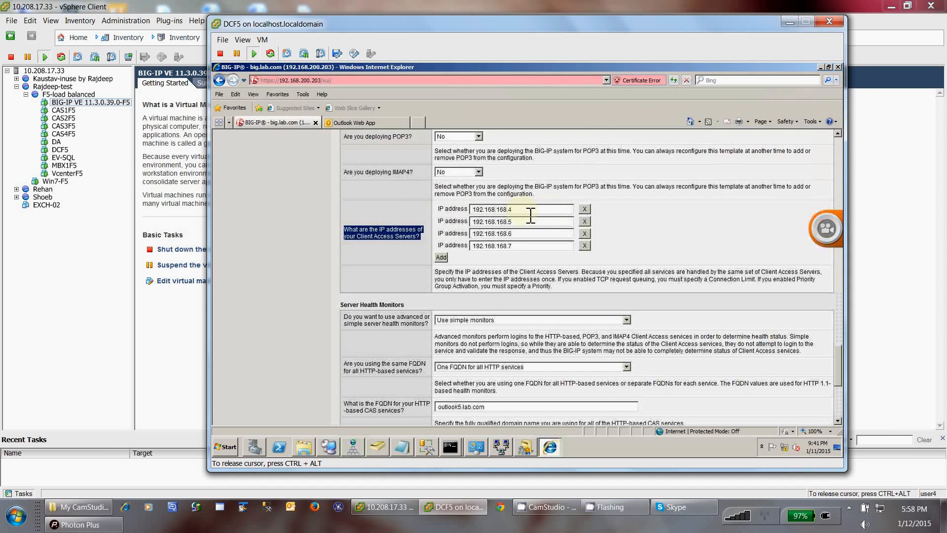
double_click(476, 212)
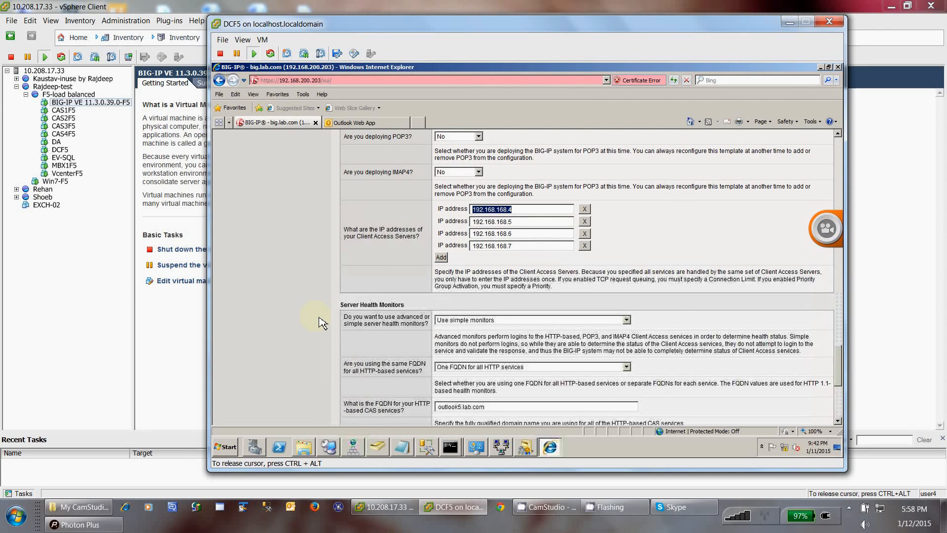
scroll(320, 323, "down", 5)
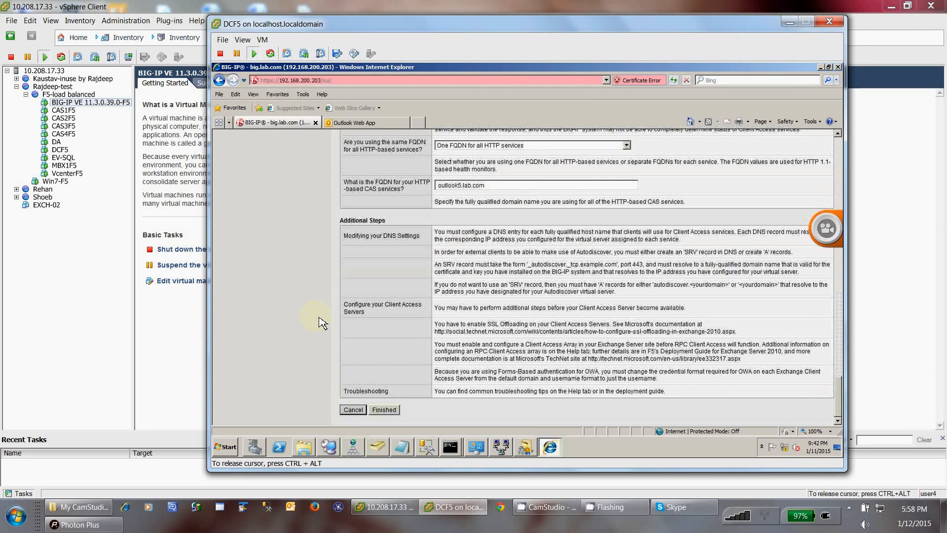
Step: Cancel the template form unsaved and open the Local Traffic Node List
left_click(353, 409)
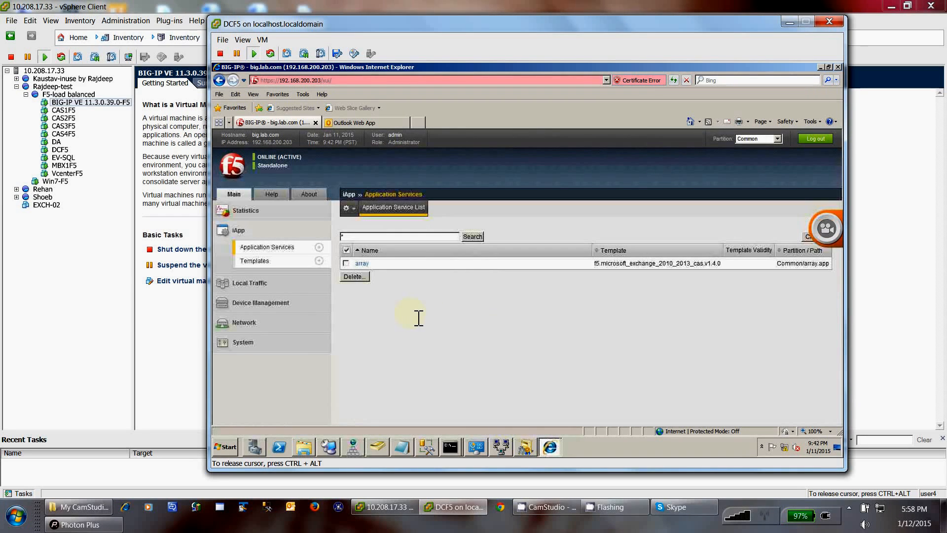
left_click(261, 289)
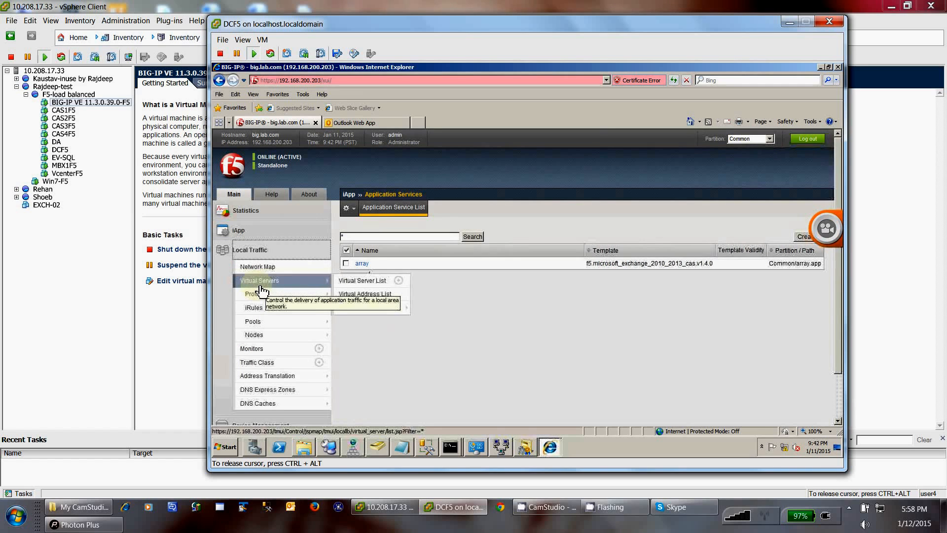
left_click(254, 335)
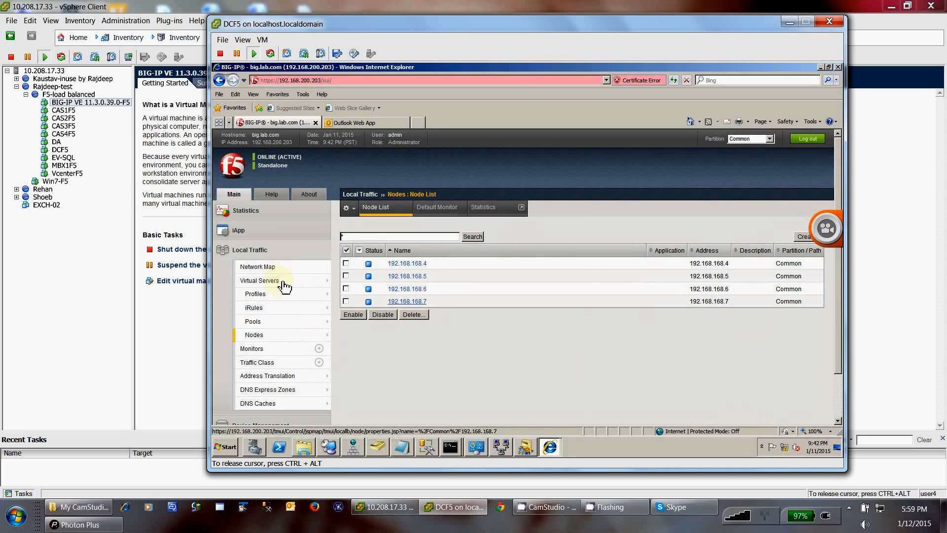
Step: Check the virtual servers' 192.168.168.111 destination, then open the Pool List
left_click(267, 280)
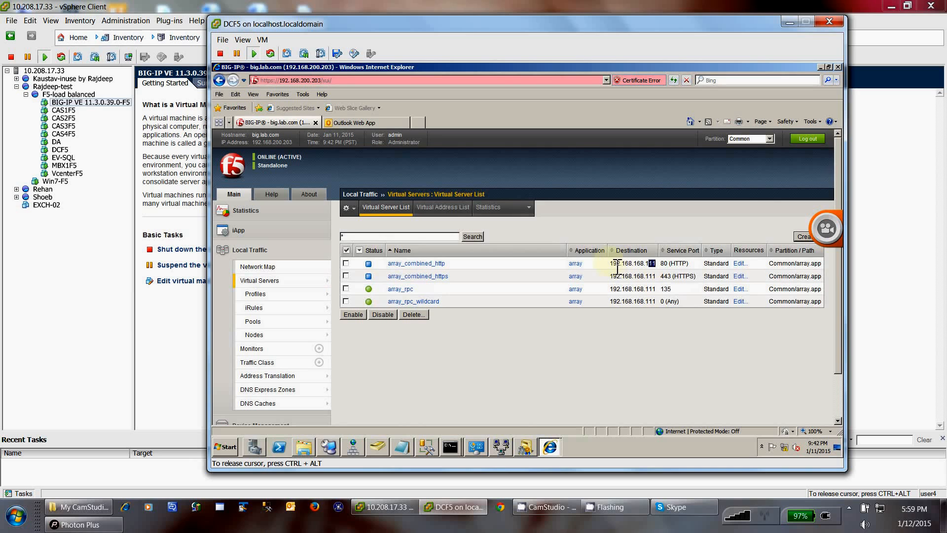
left_click_drag(652, 263, 610, 263)
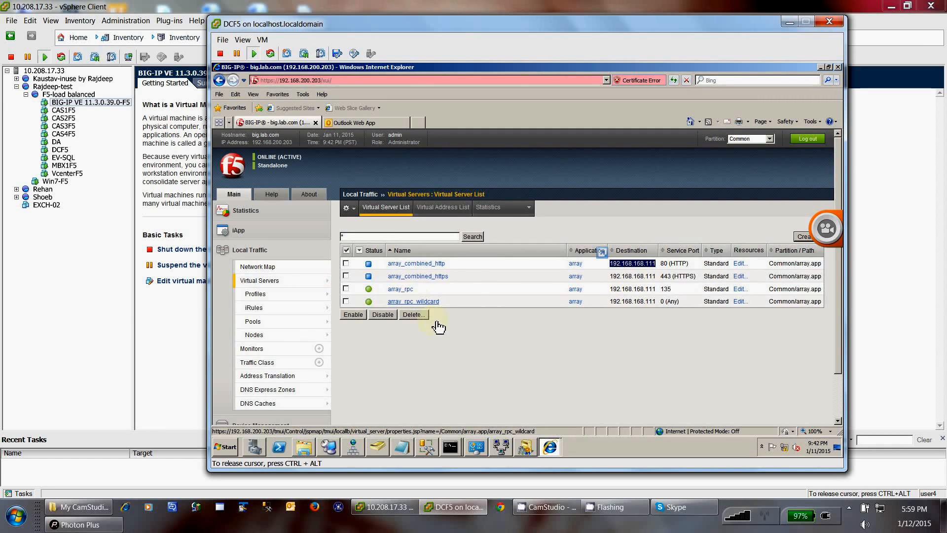
left_click(255, 323)
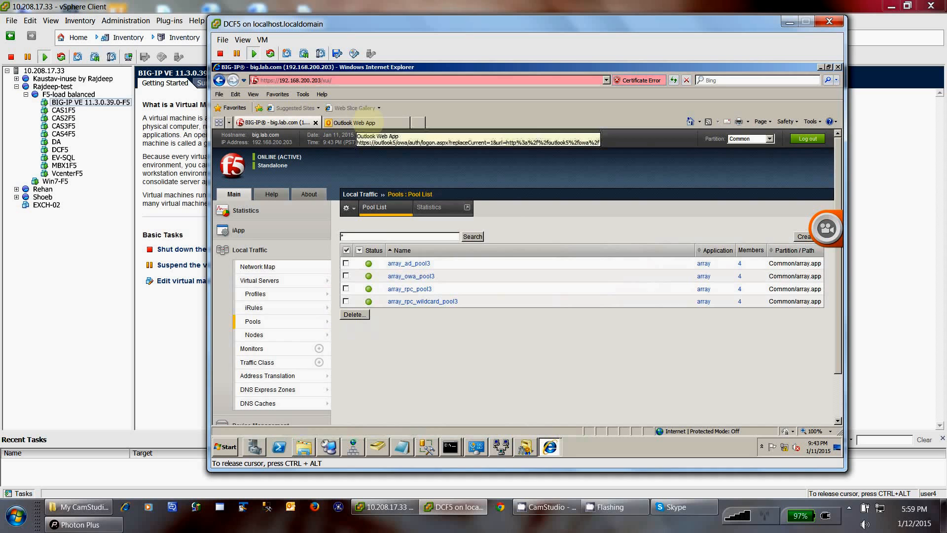
left_click(376, 124)
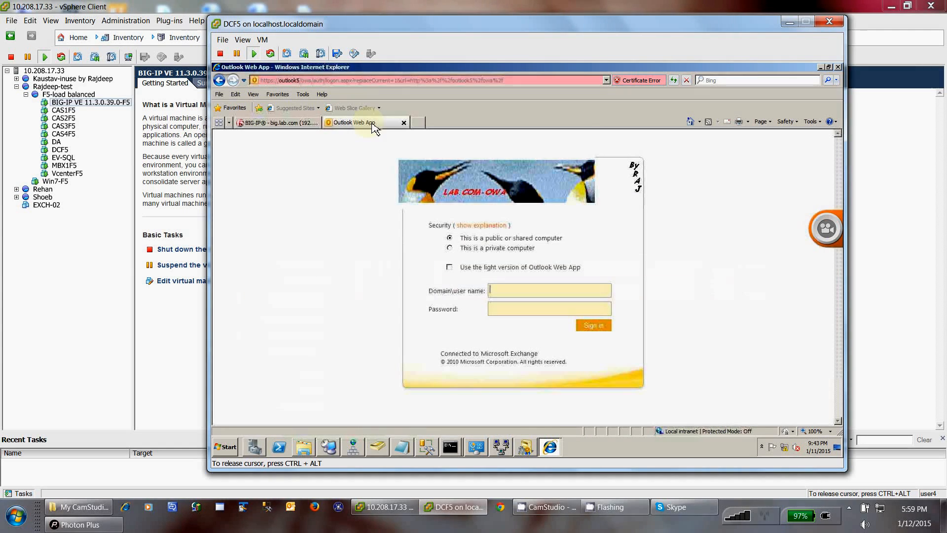
left_click(398, 80)
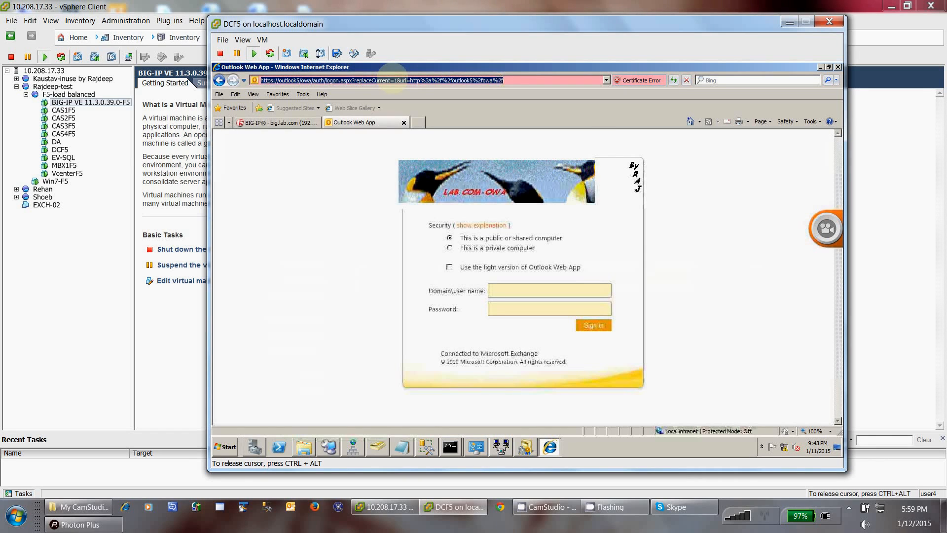
type("htt")
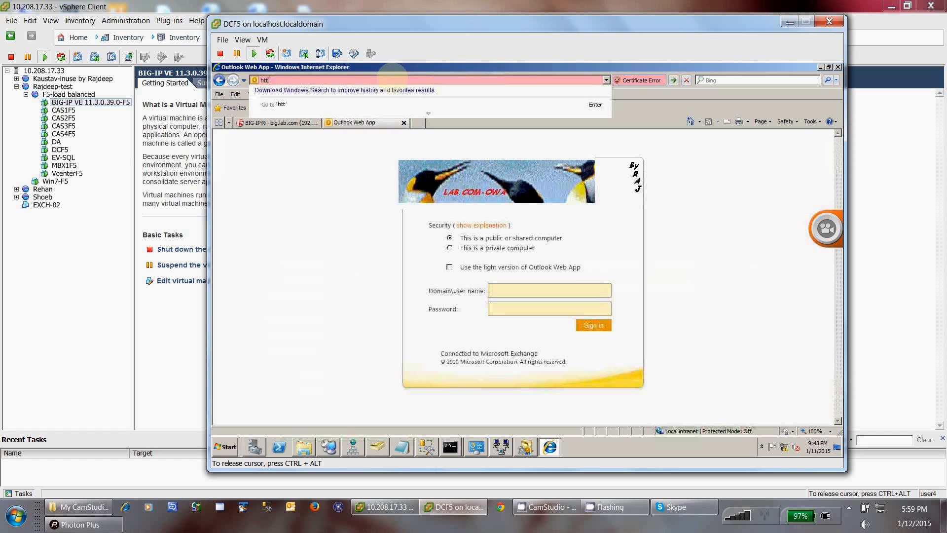
type("p:/")
type("/")
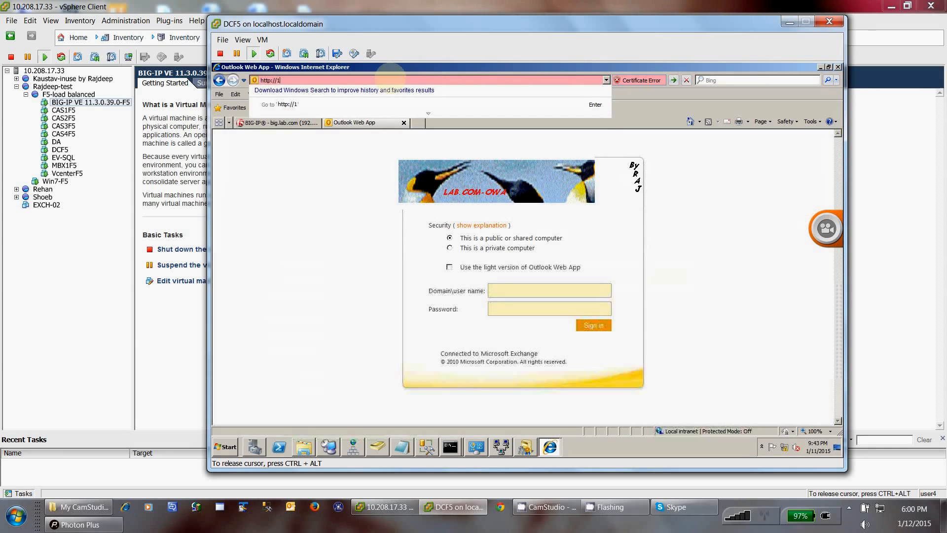
type("192")
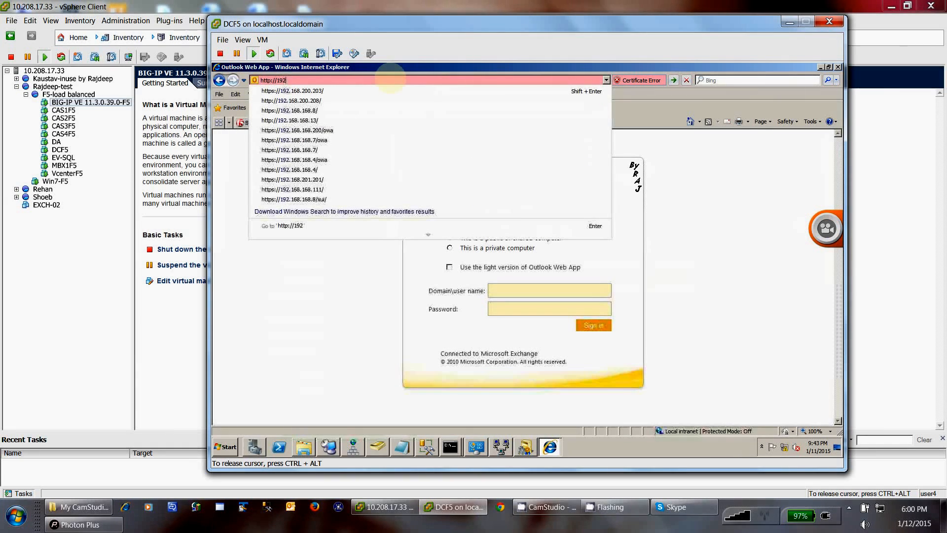
type(".168.168.")
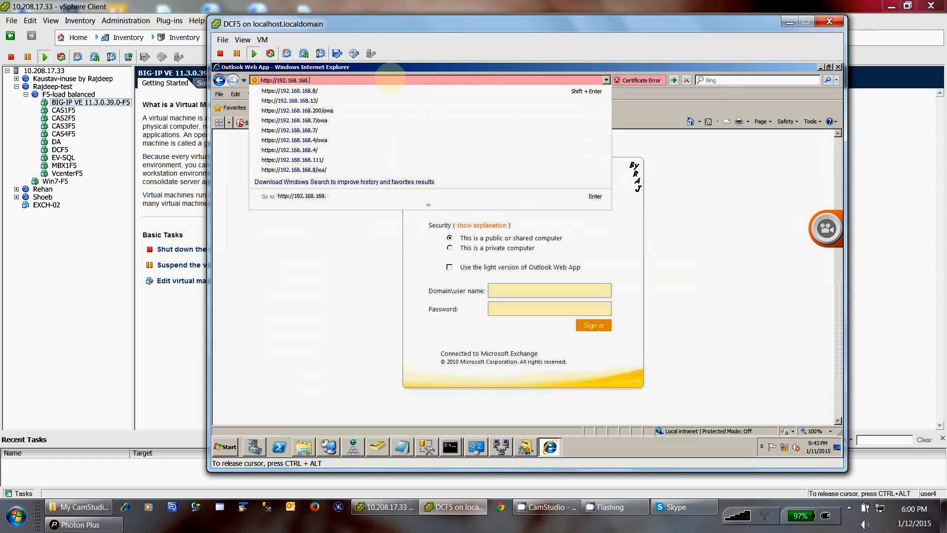
type("111")
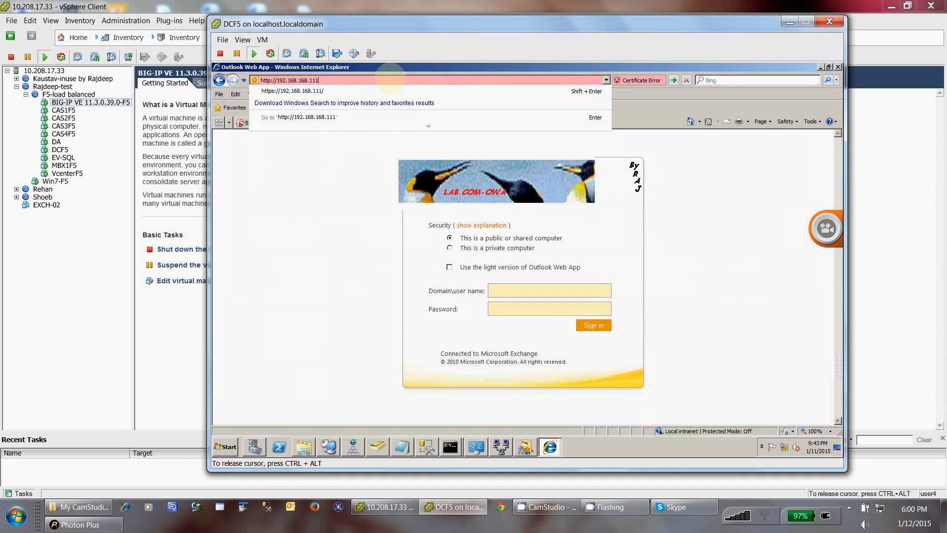
key("Return")
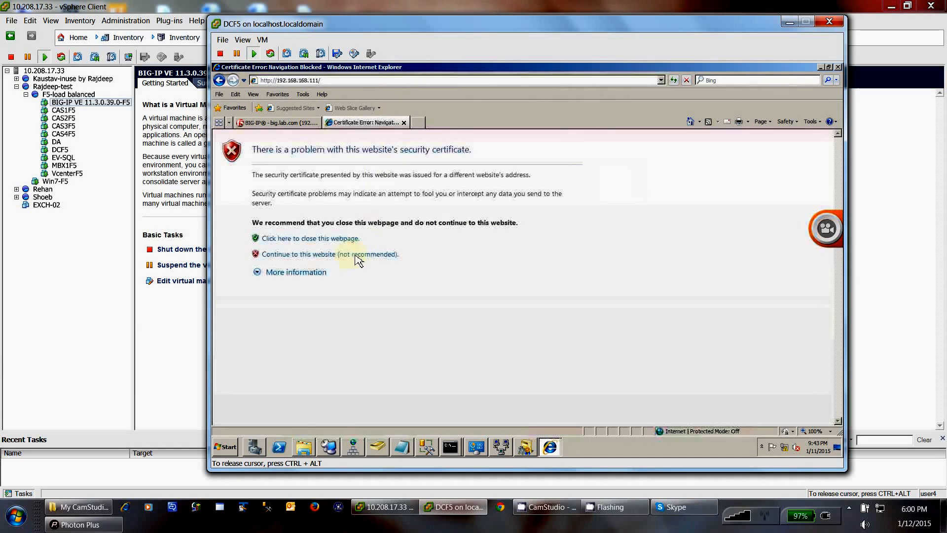
left_click(299, 254)
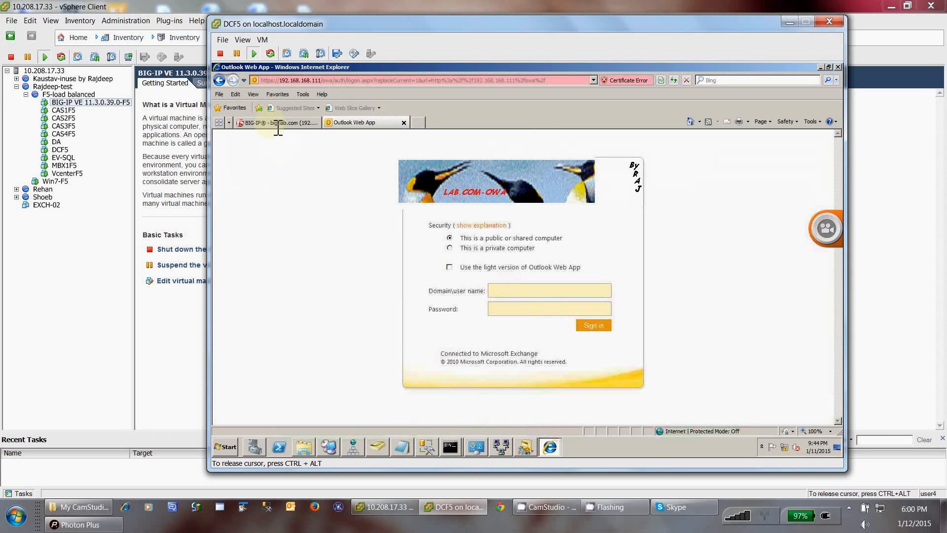
mouse_move(476, 447)
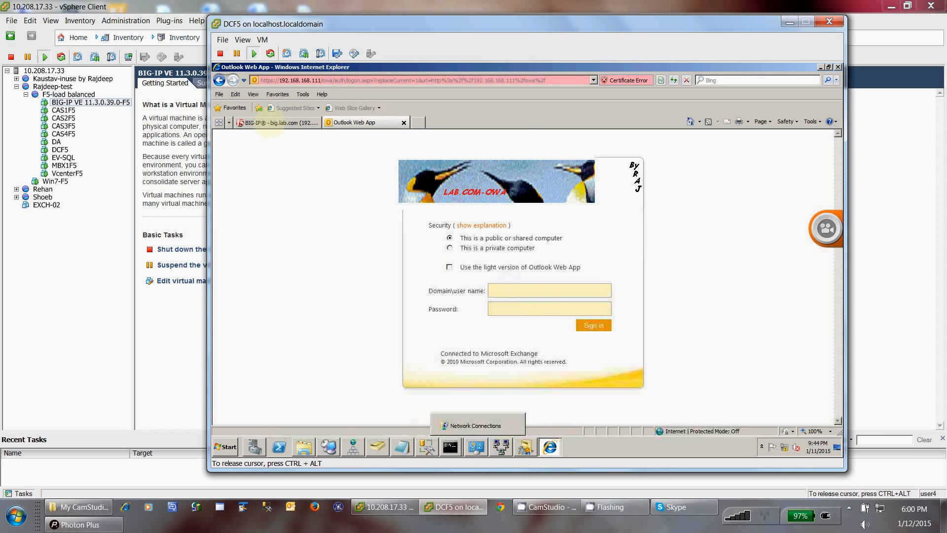
Step: Open BIG-IP's node statistics, refresh them, and reset counters for nodes 192.168.168.4–.7
left_click(277, 124)
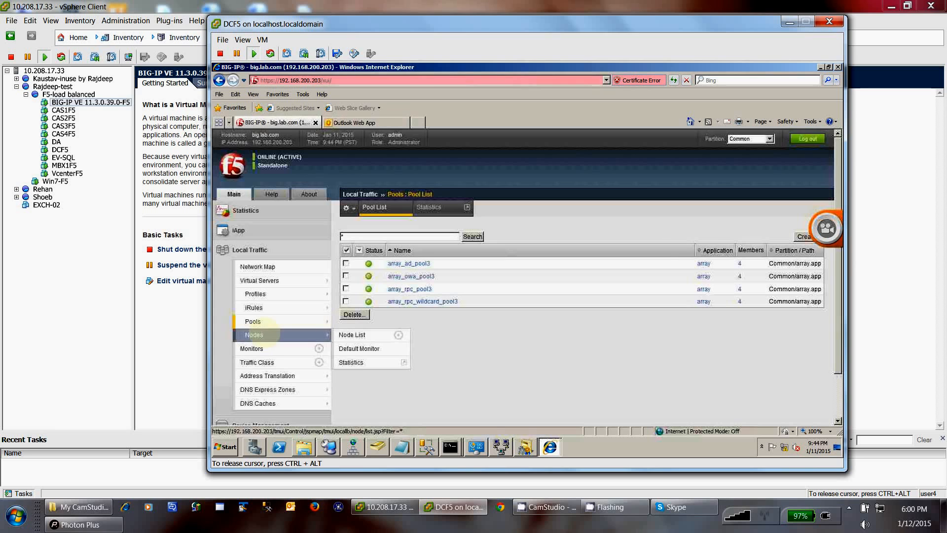
left_click(262, 334)
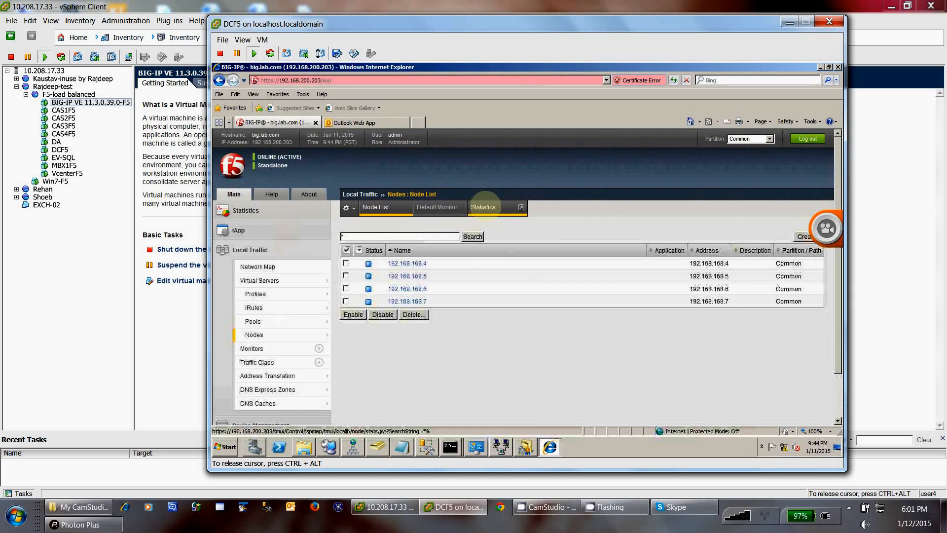
left_click(485, 206)
mouse_move(489, 207)
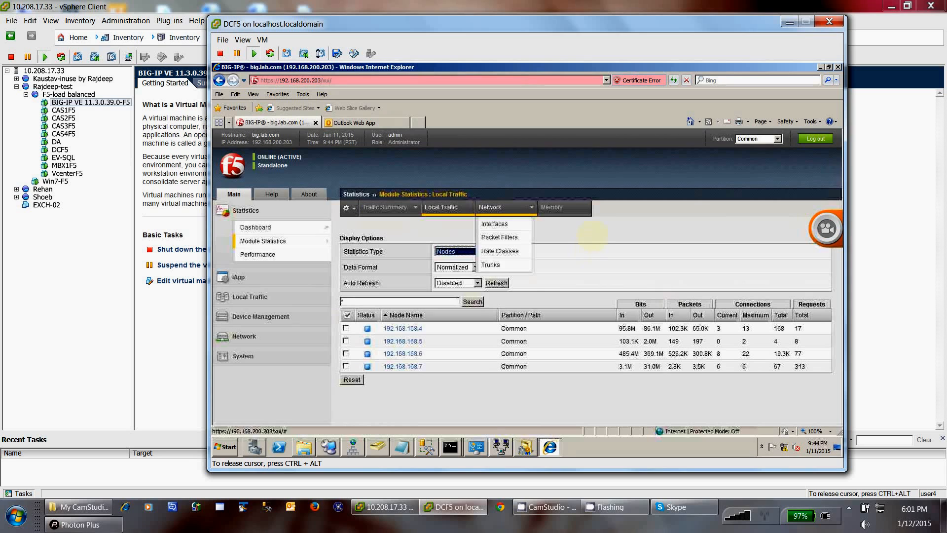
left_click(498, 285)
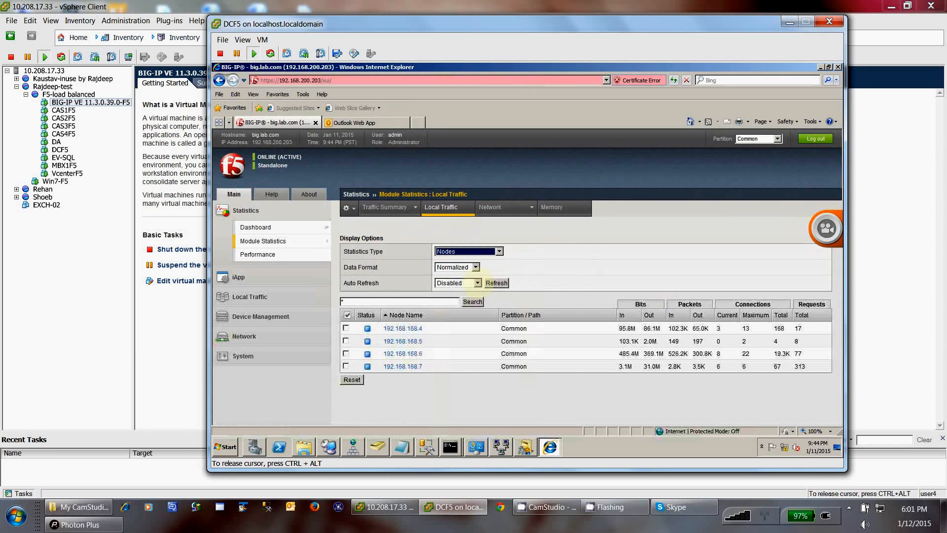
left_click(477, 283)
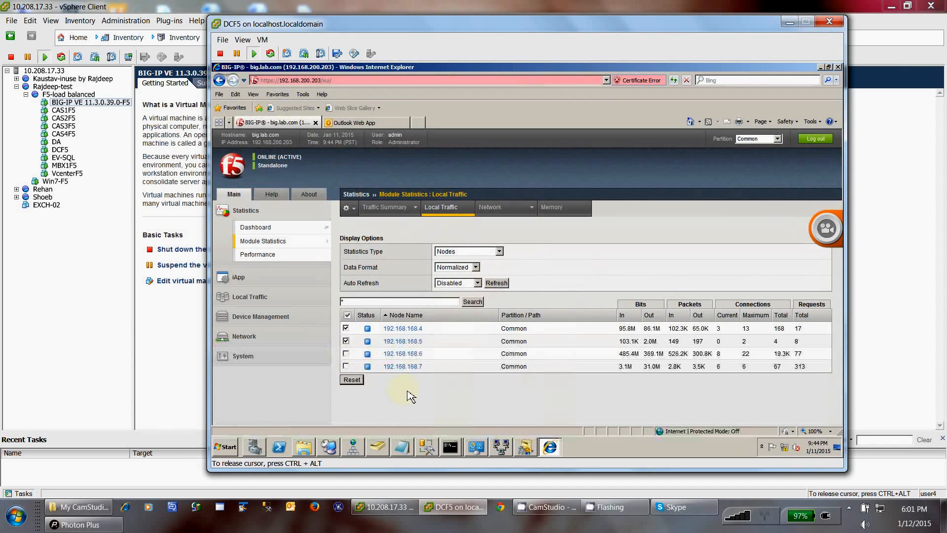
left_click(358, 381)
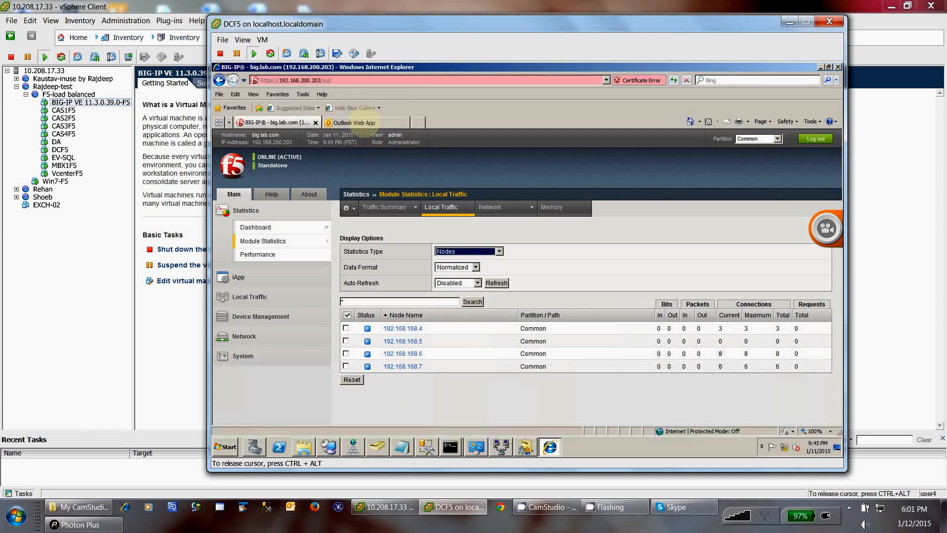
left_click(354, 123)
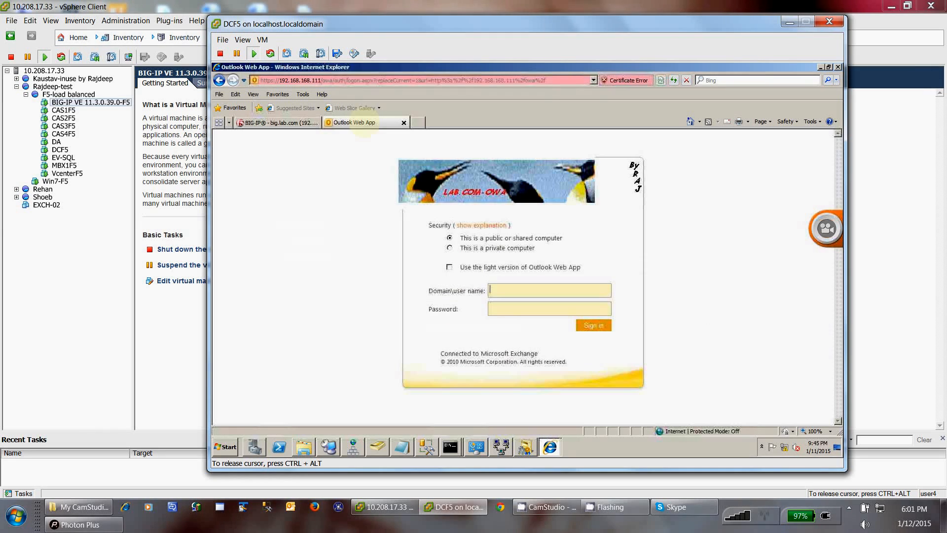
left_click(368, 80)
type("h")
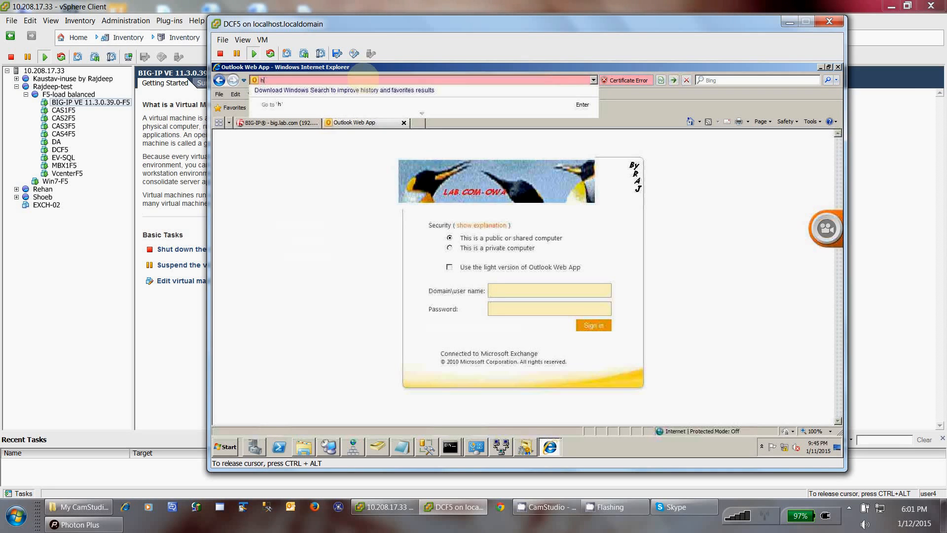
type("ttp://outl")
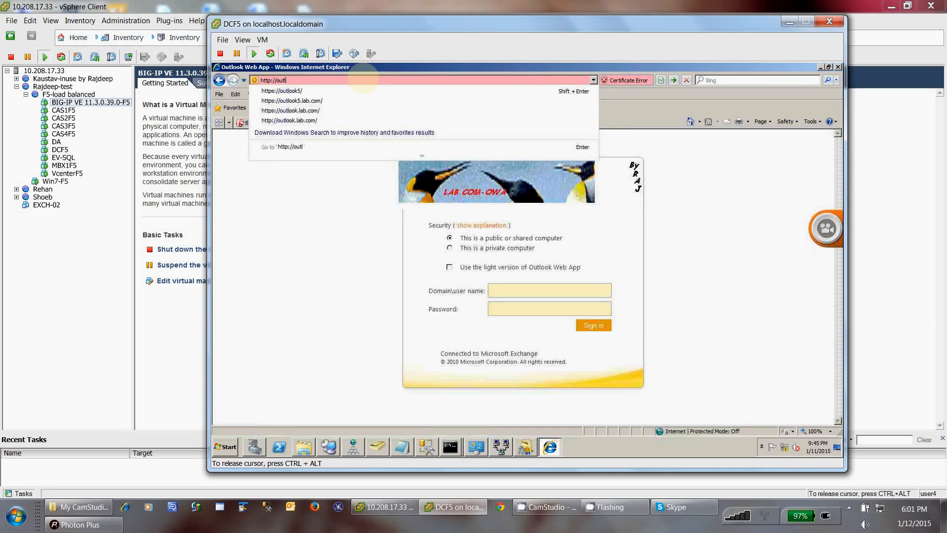
type("ook5.l")
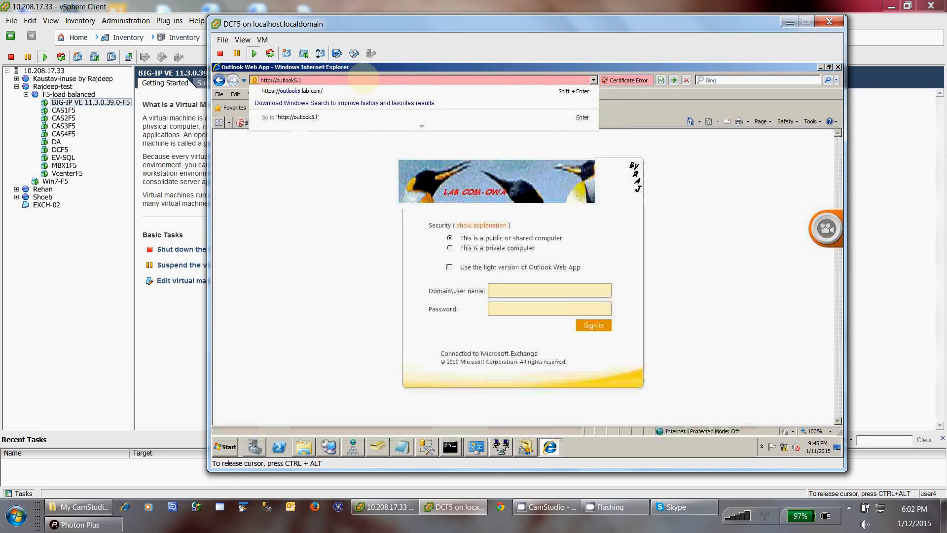
key("Down")
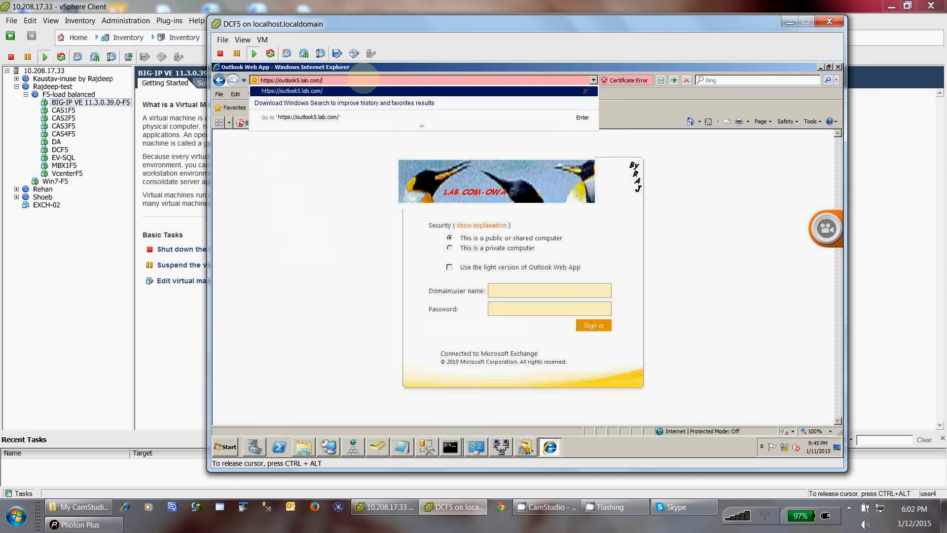
key("Return")
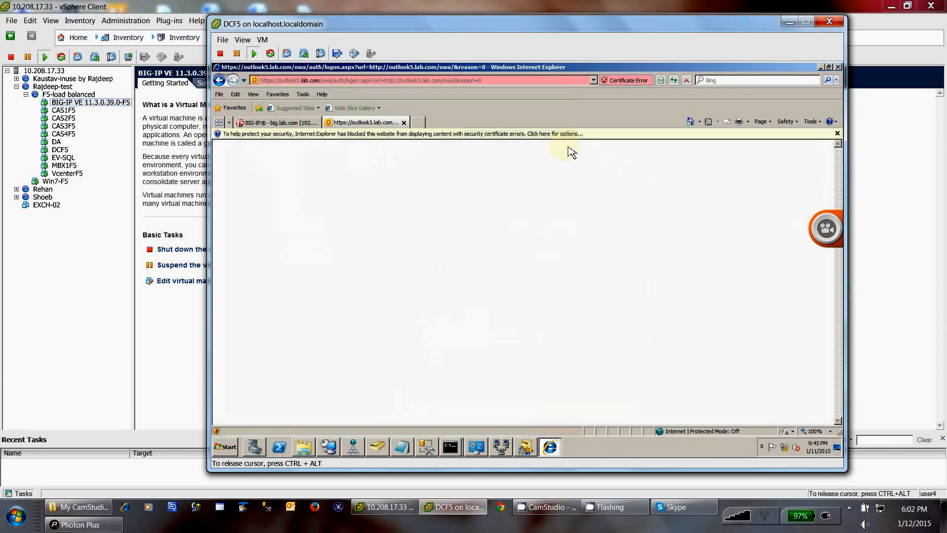
left_click(574, 140)
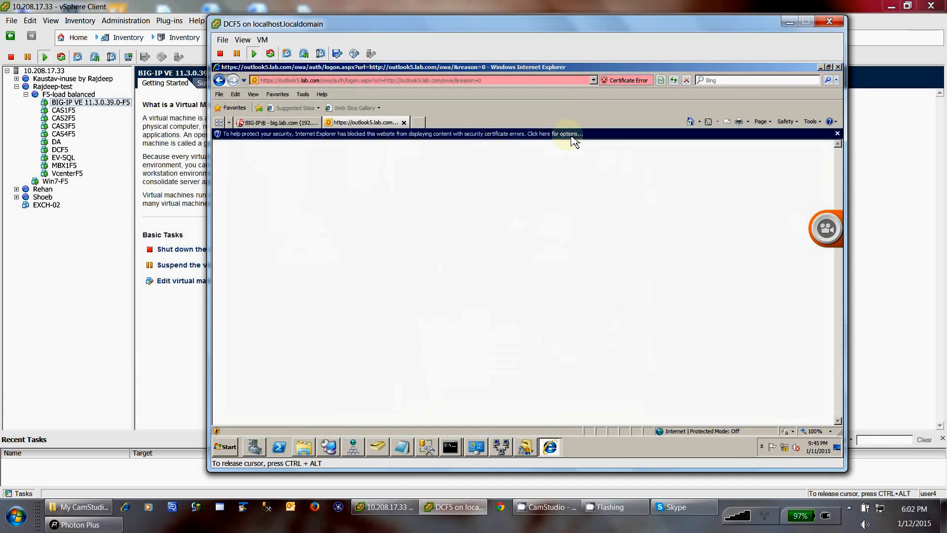
left_click(575, 141)
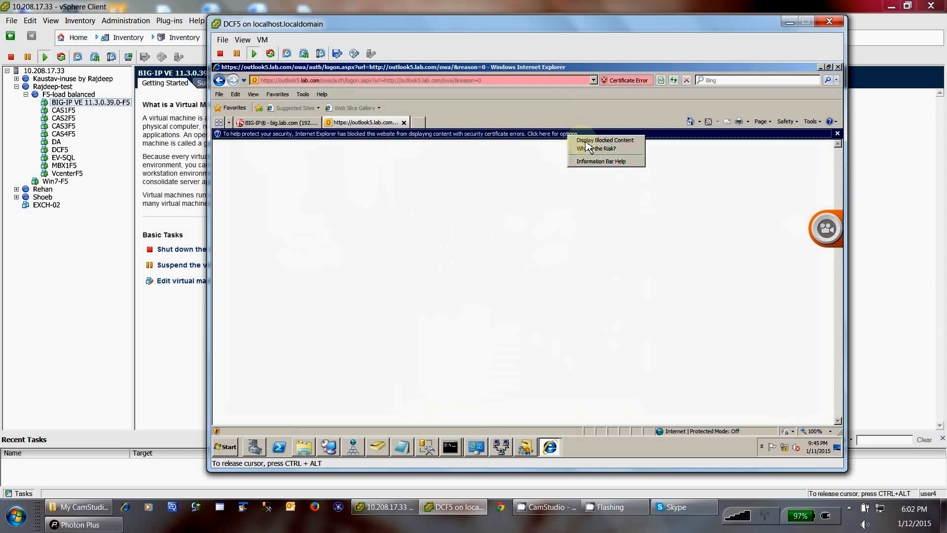
left_click(586, 142)
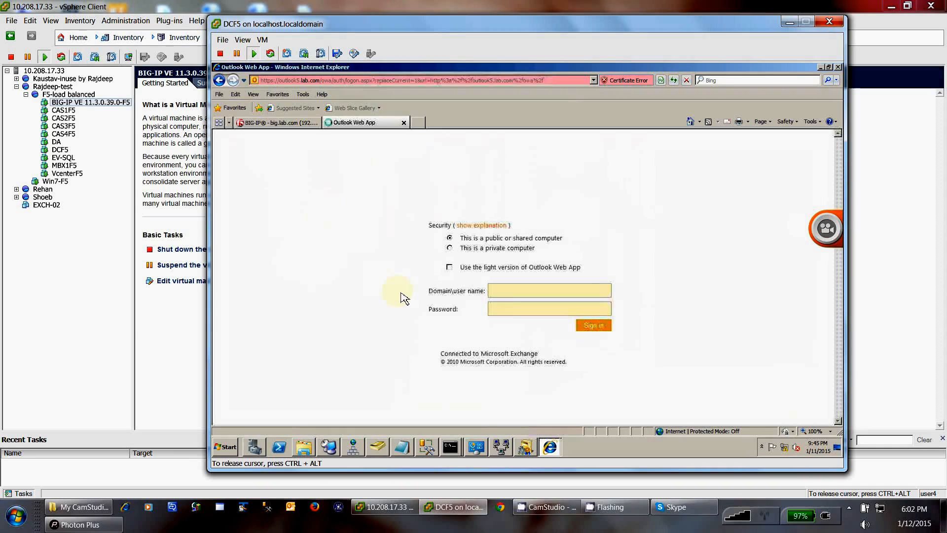
Step: Enter the lab domain user name and password and sign in to OWA
left_click(508, 293)
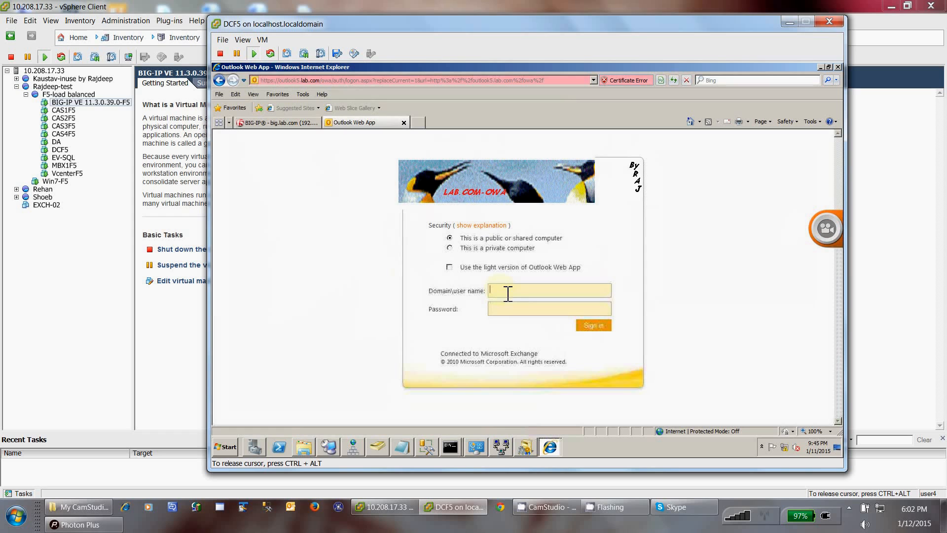
type("lab\\hr")
key("Tab")
type("•••••••")
type("••")
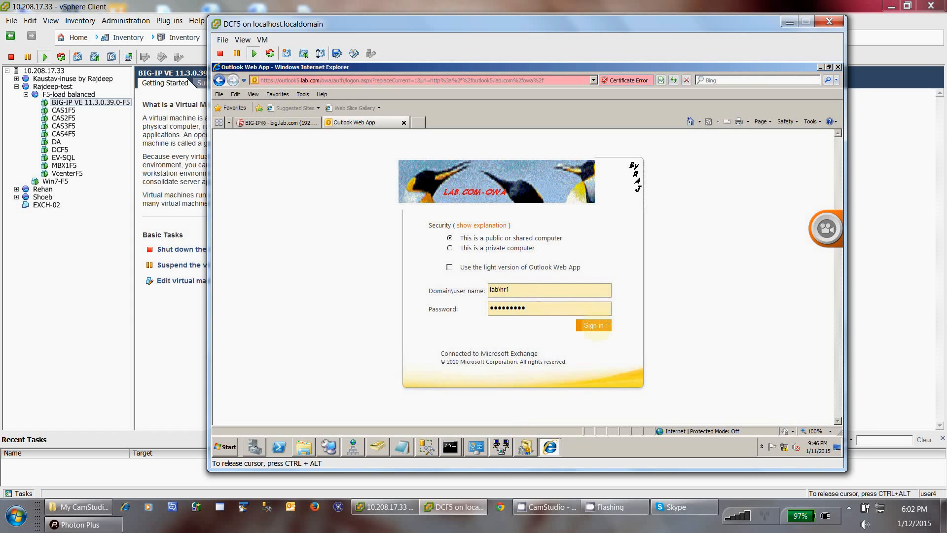
left_click(604, 326)
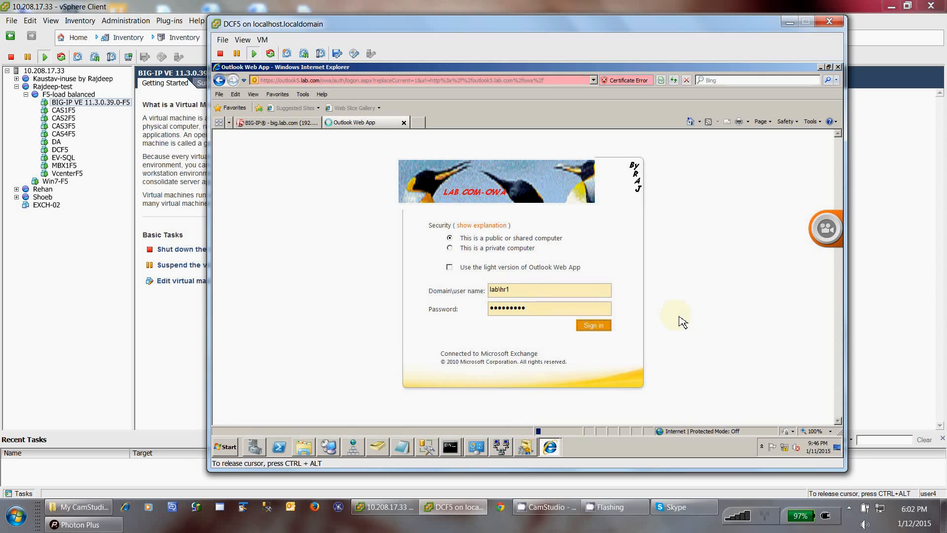
Step: Refresh BIG-IP node statistics and highlight node 192.168.168.6, now at 14 connections and 18 requests
left_click(270, 126)
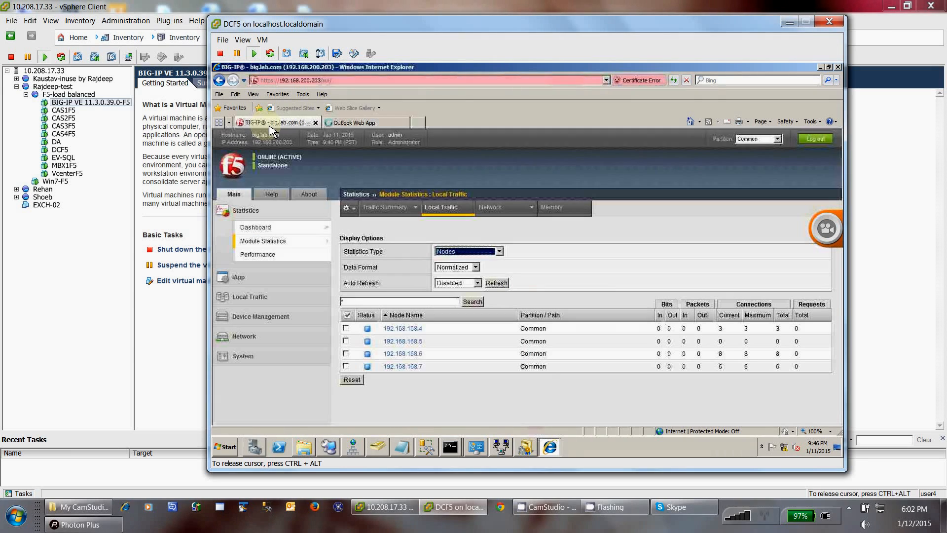
left_click(495, 283)
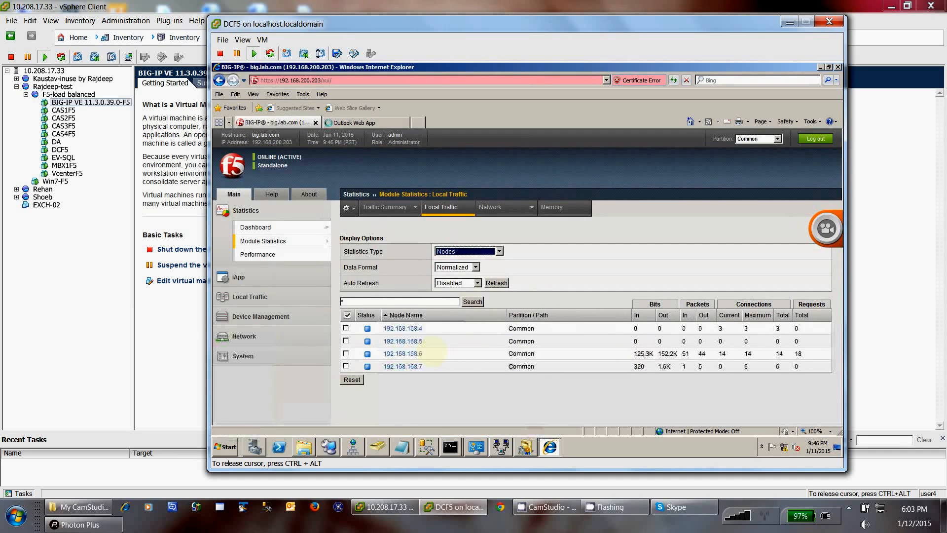
double_click(390, 354)
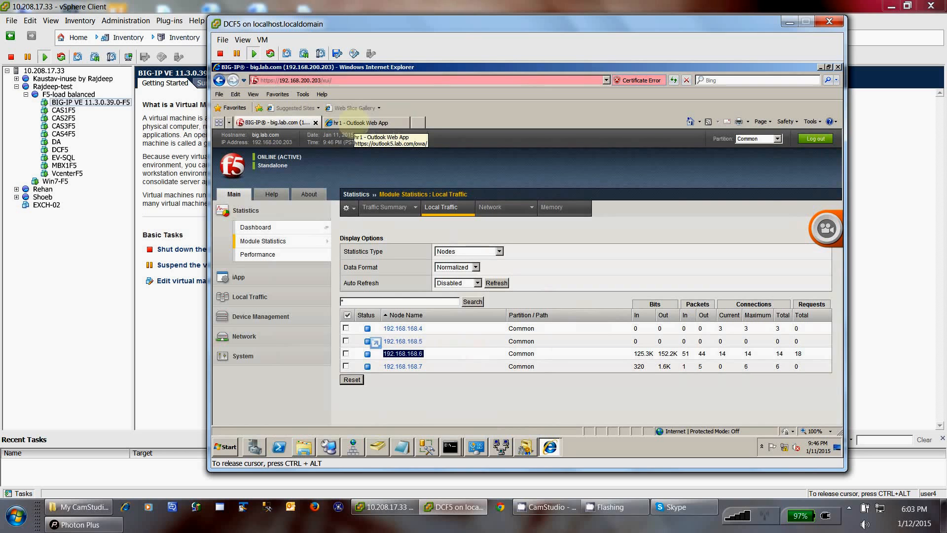
Step: Open Help > About in the OWA mailbox and highlight Client Access server CAS3F5.lab.com
left_click(360, 122)
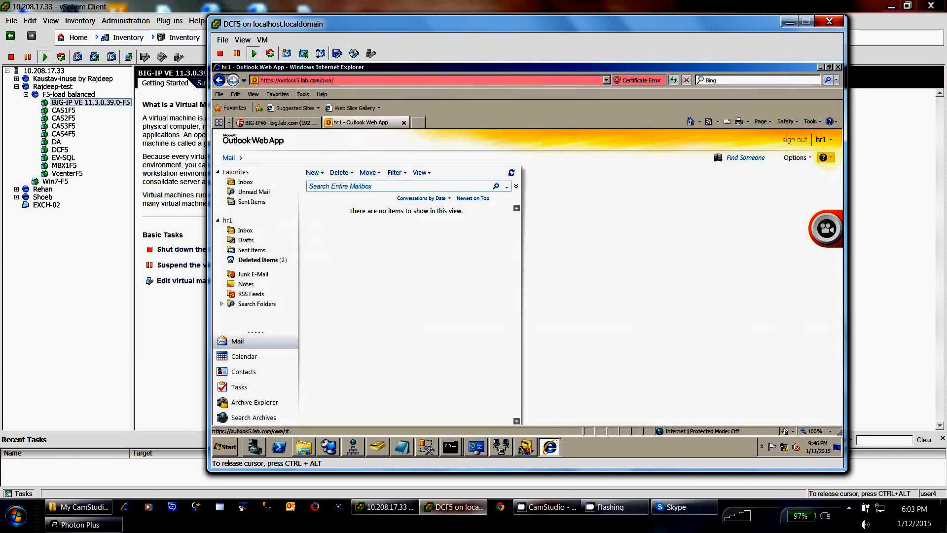
left_click(830, 157)
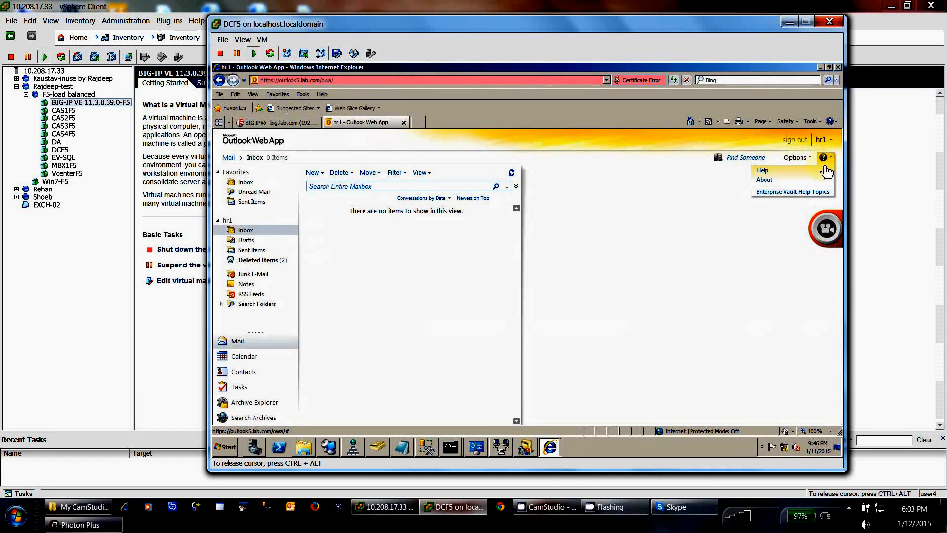
left_click(772, 182)
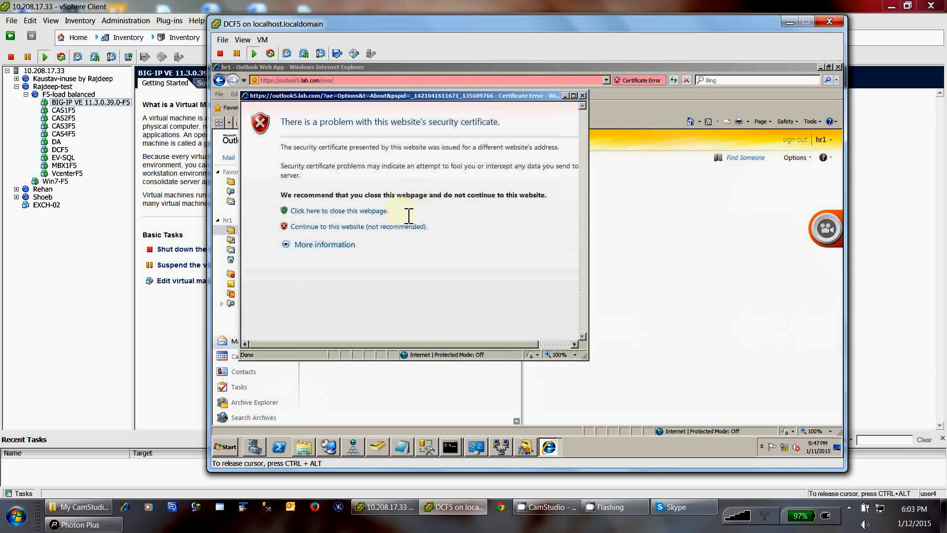
left_click(345, 228)
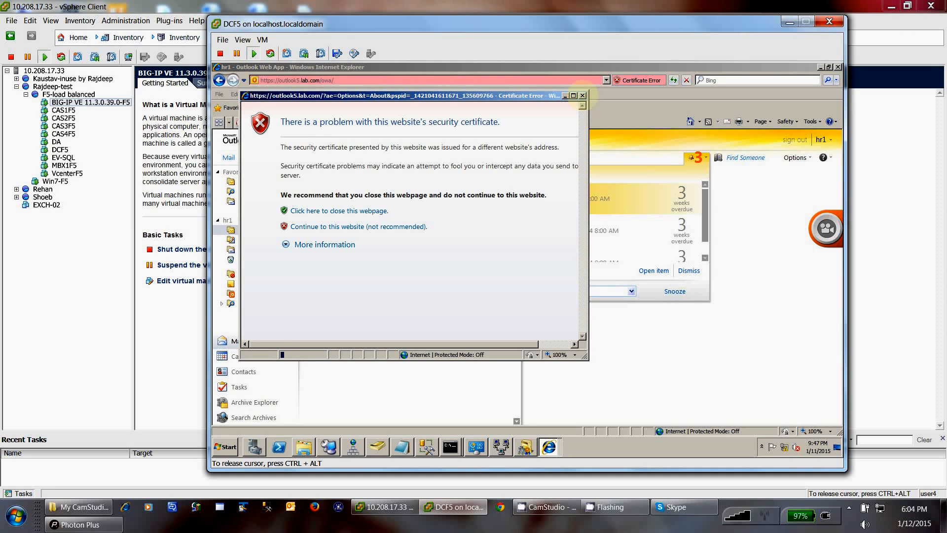
left_click(582, 96)
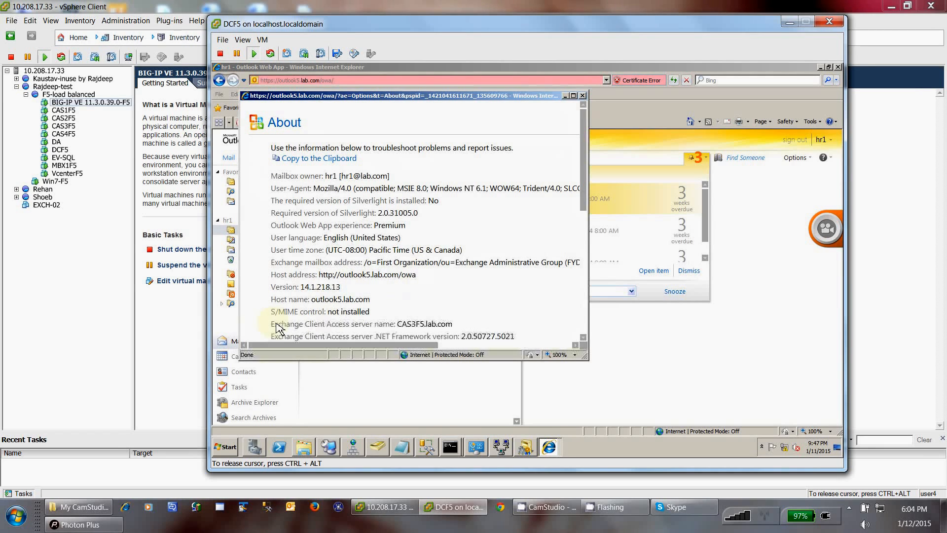
left_click_drag(270, 324, 456, 323)
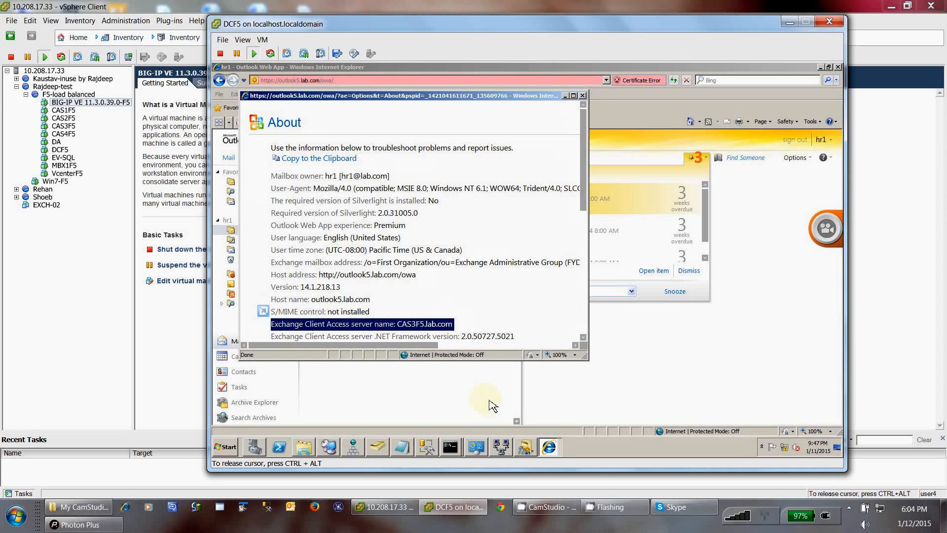
left_click(555, 455)
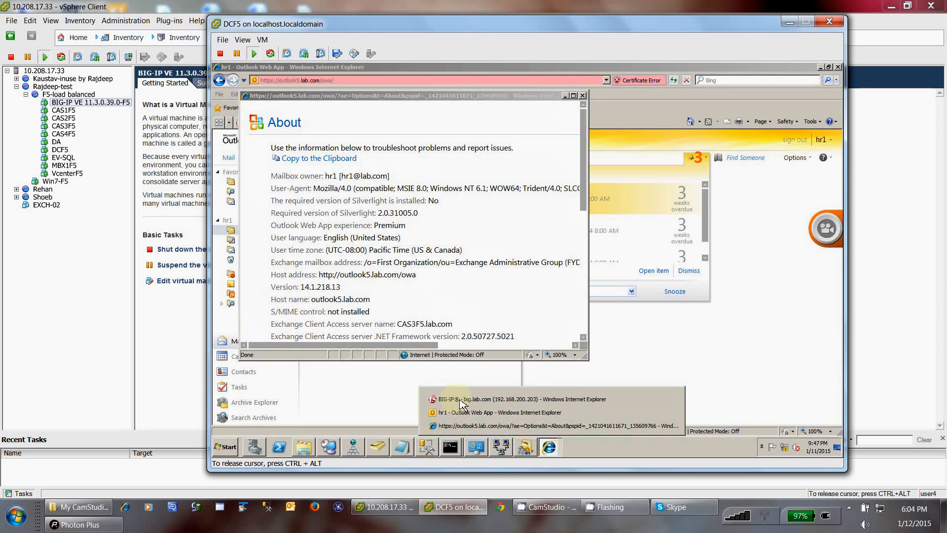
Step: Refresh BIG-IP node statistics so 192.168.168.6 shows 15 connections and 67 requests
left_click(455, 399)
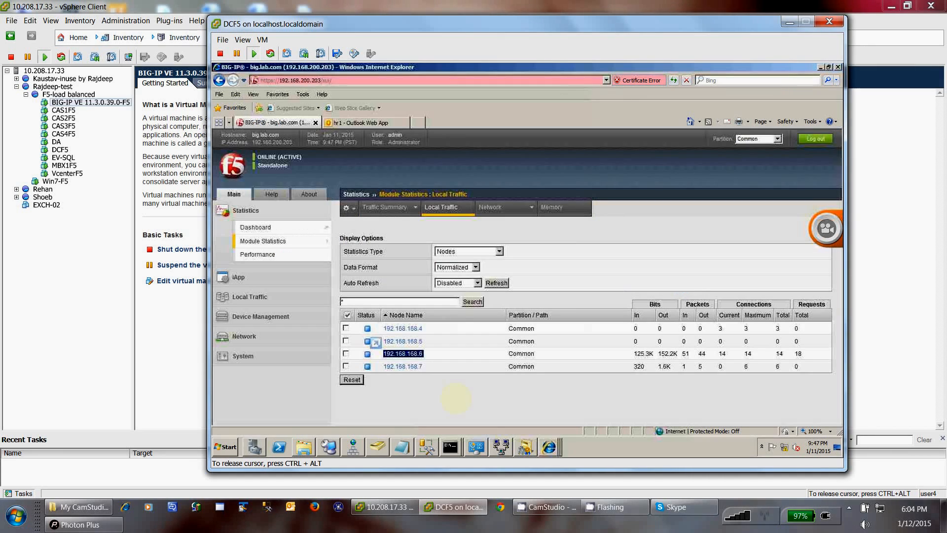
left_click(495, 283)
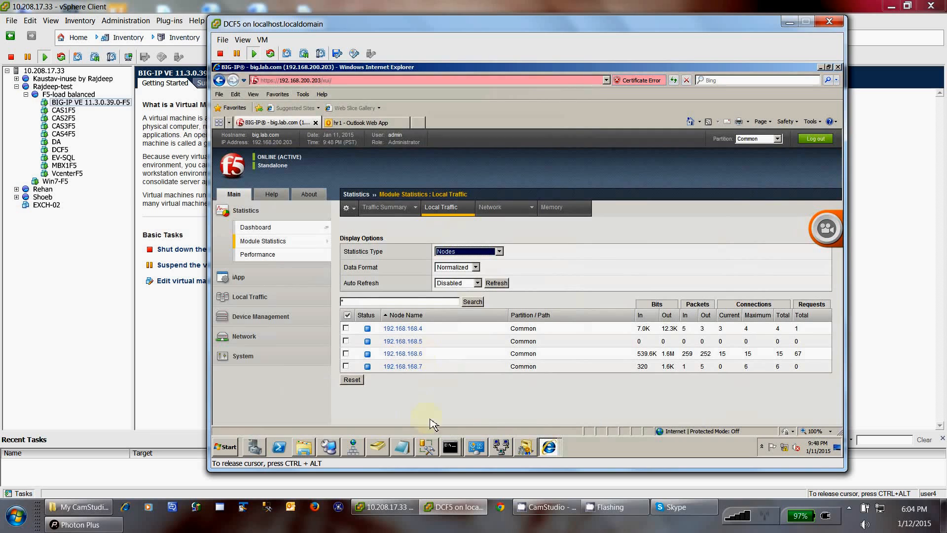
left_click(352, 446)
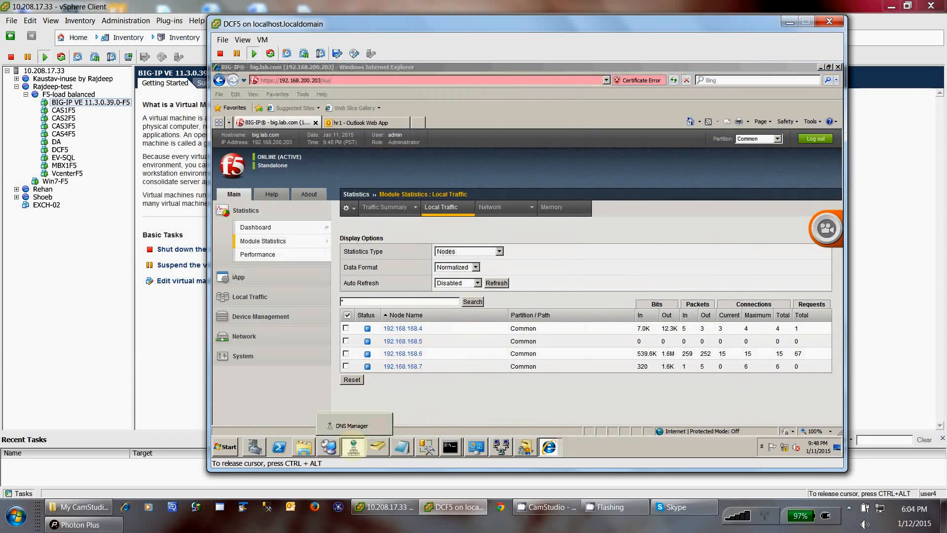
left_click(351, 425)
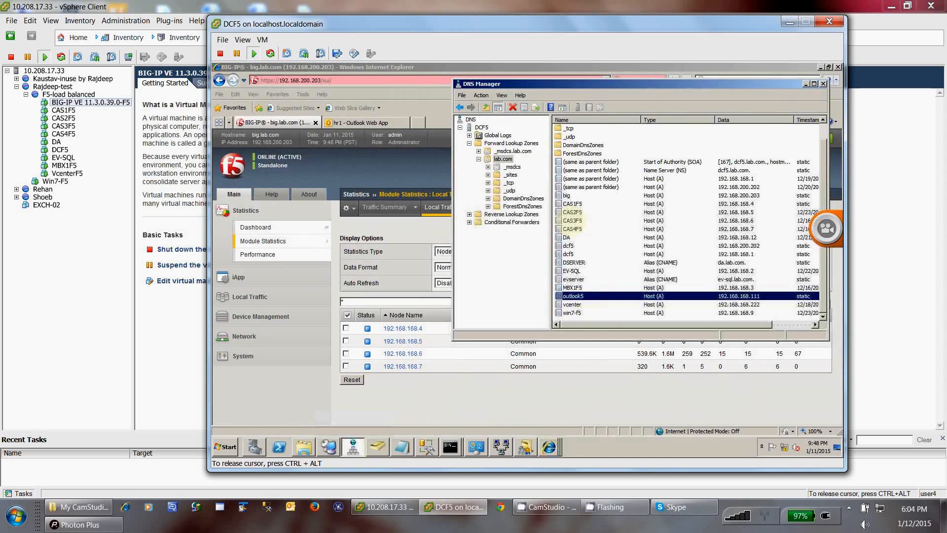
left_click(576, 223)
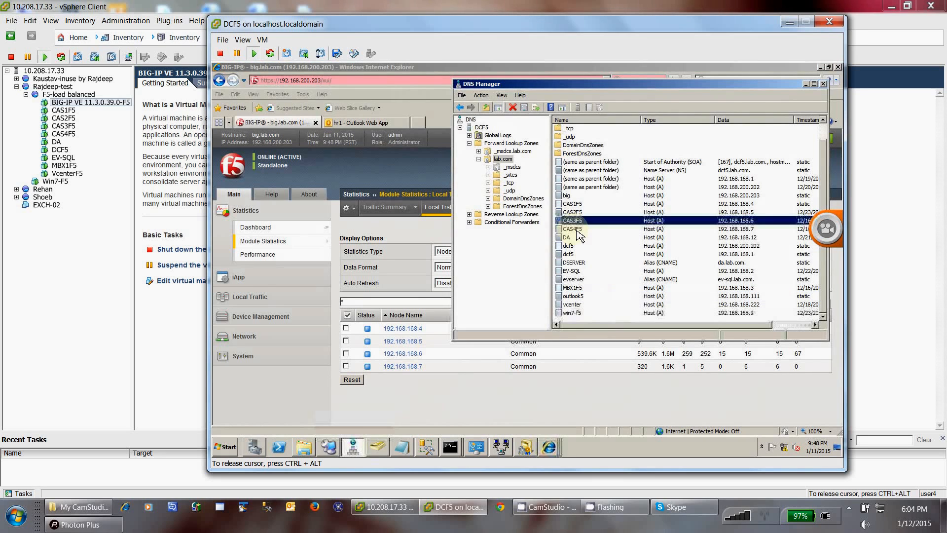
left_click(577, 228)
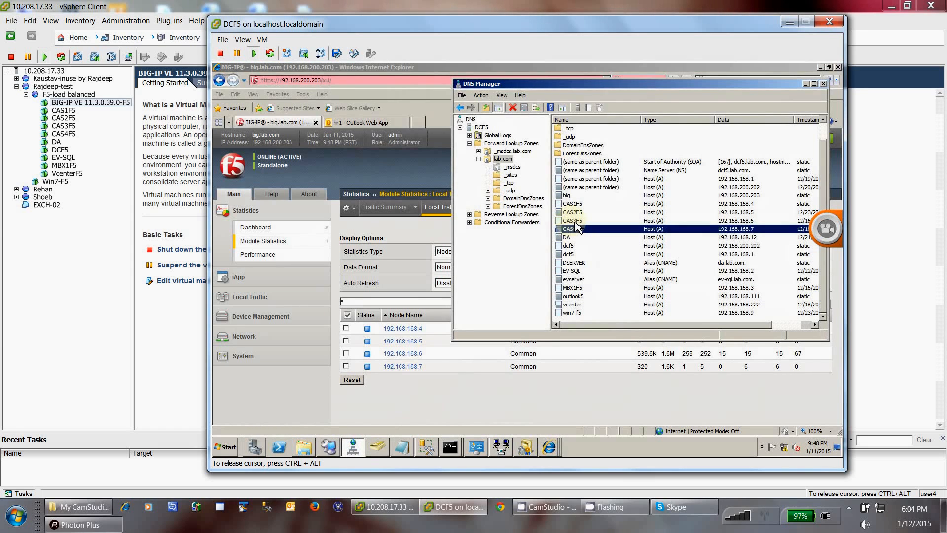
left_click(575, 223)
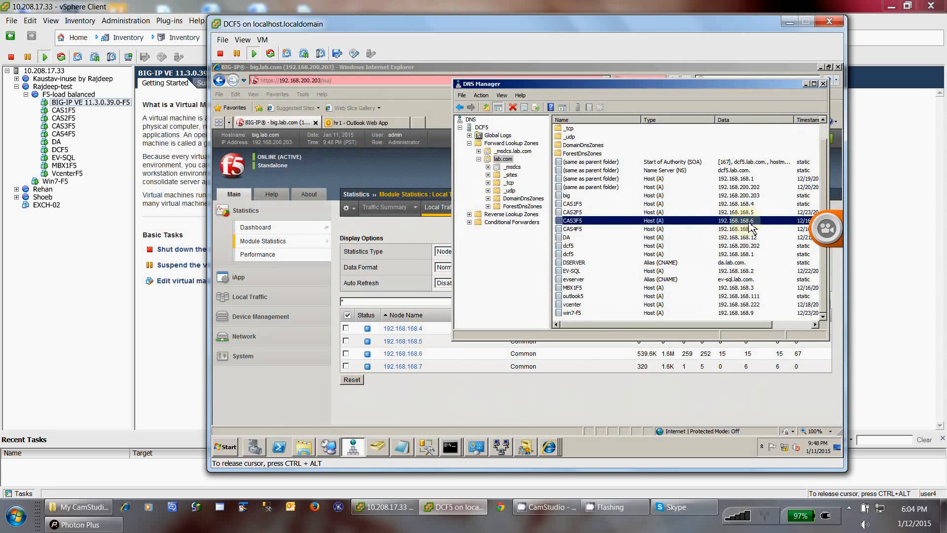
left_click(559, 393)
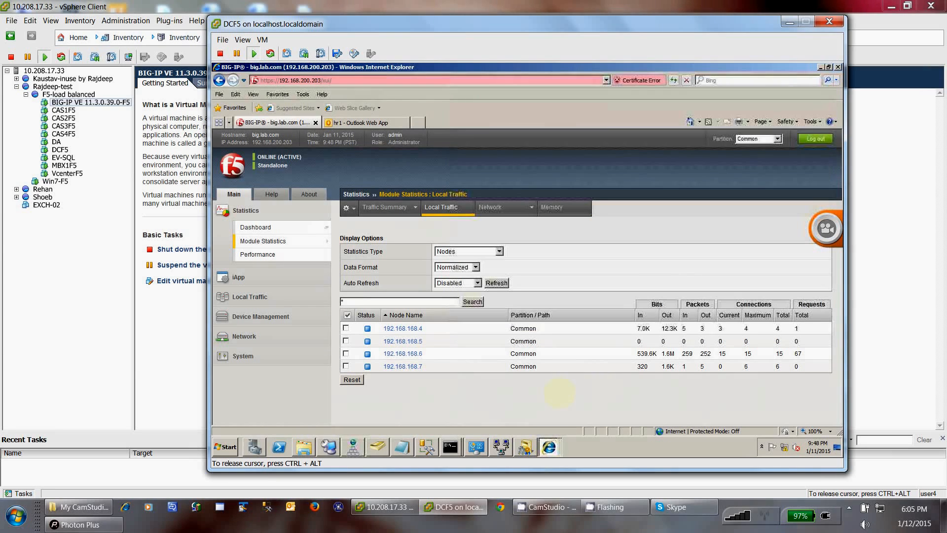